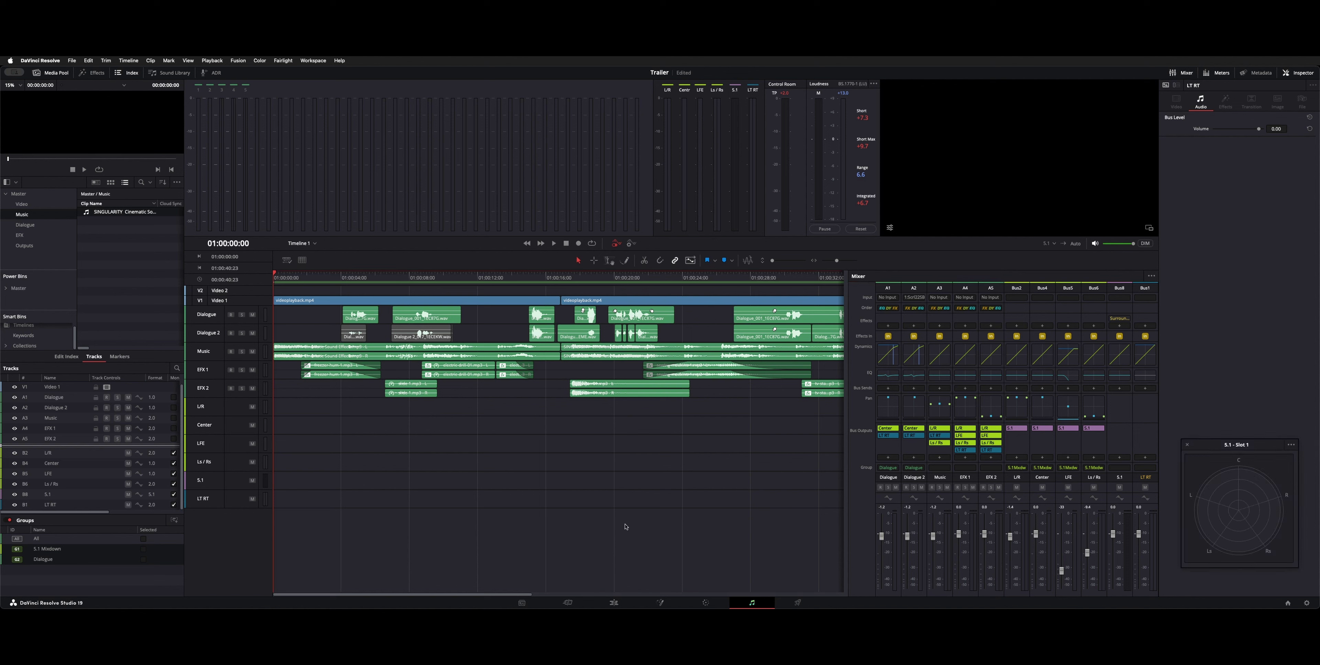
# Play the trailer timeline through to the end and return the playhead to the start
pyautogui.press('space')
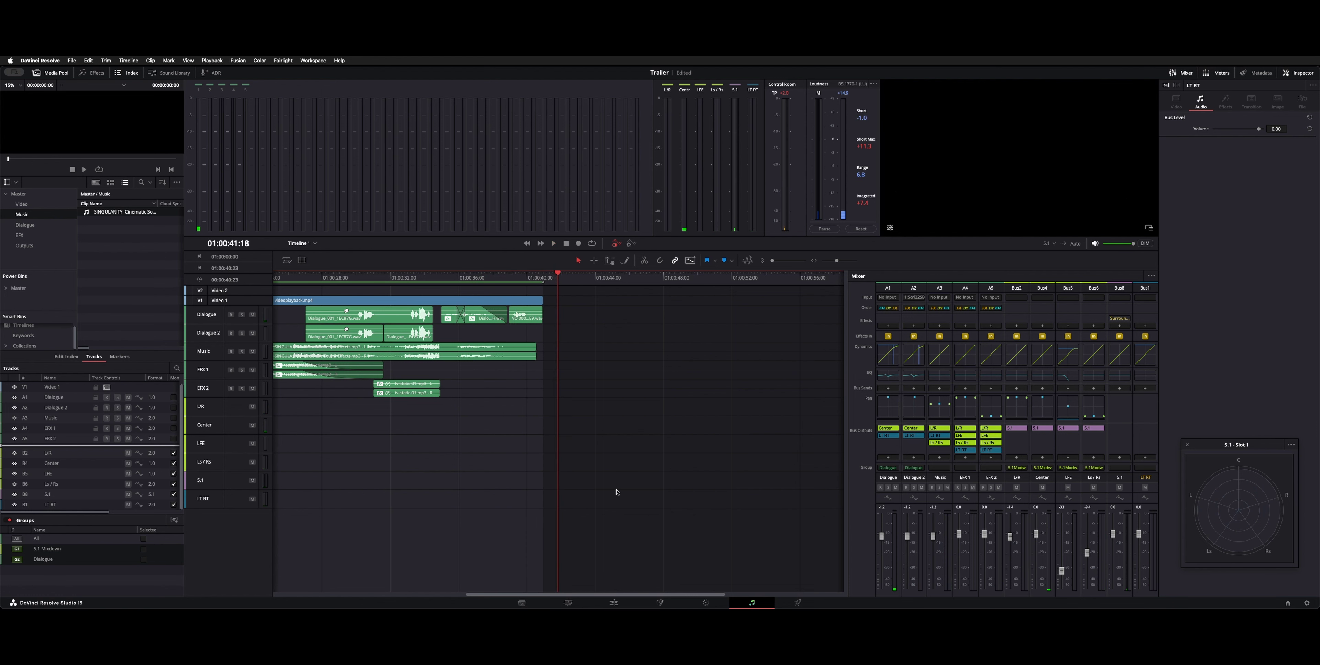
pyautogui.press('Home')
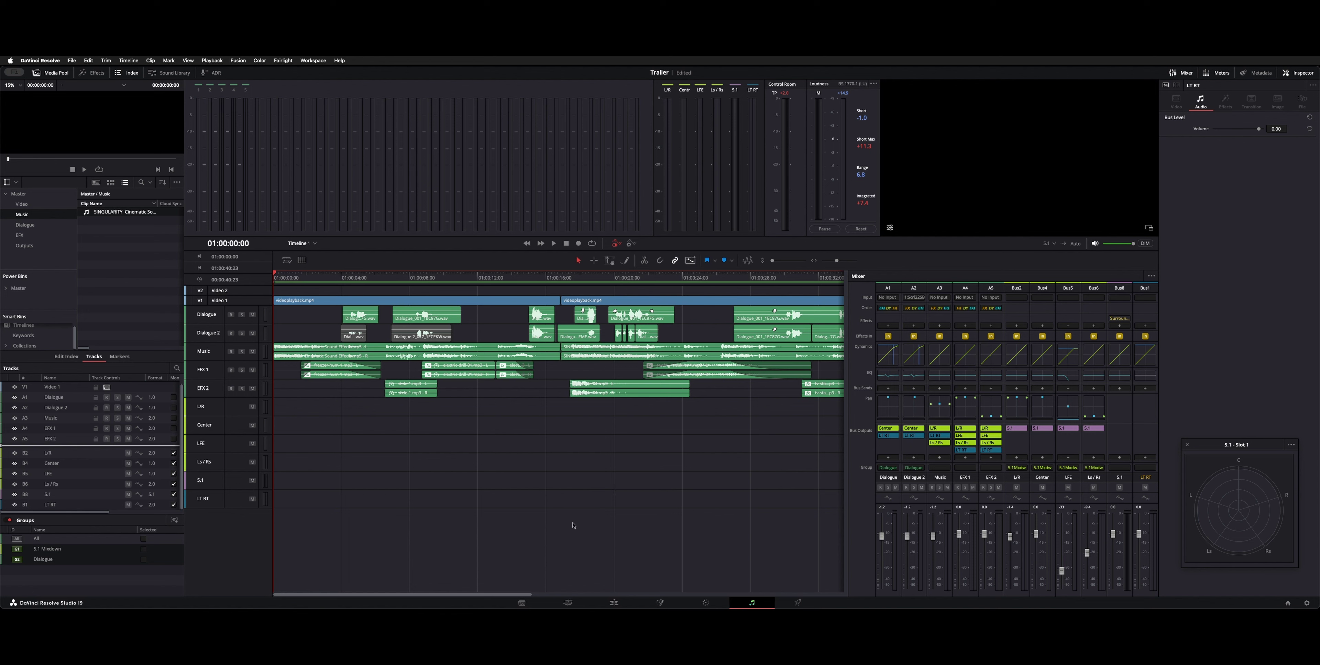
# Hide the Mixer and the Index to give the timeline more room
pyautogui.click(1180, 75)
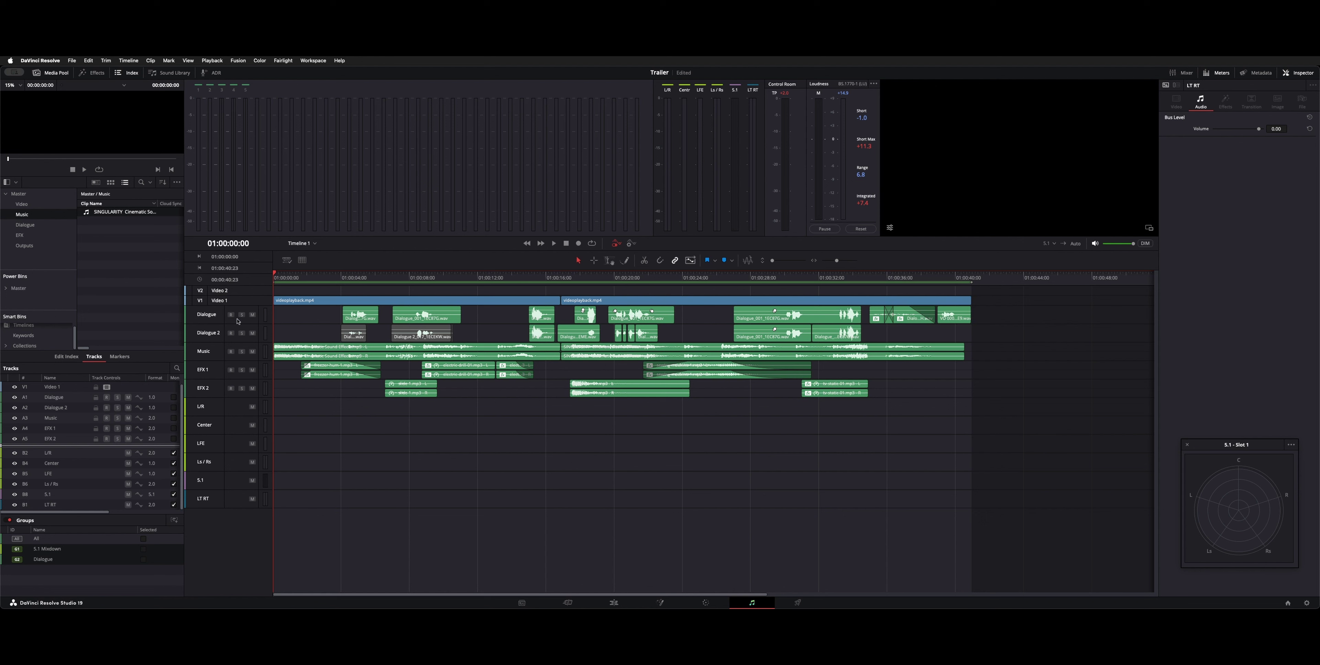
pyautogui.click(128, 74)
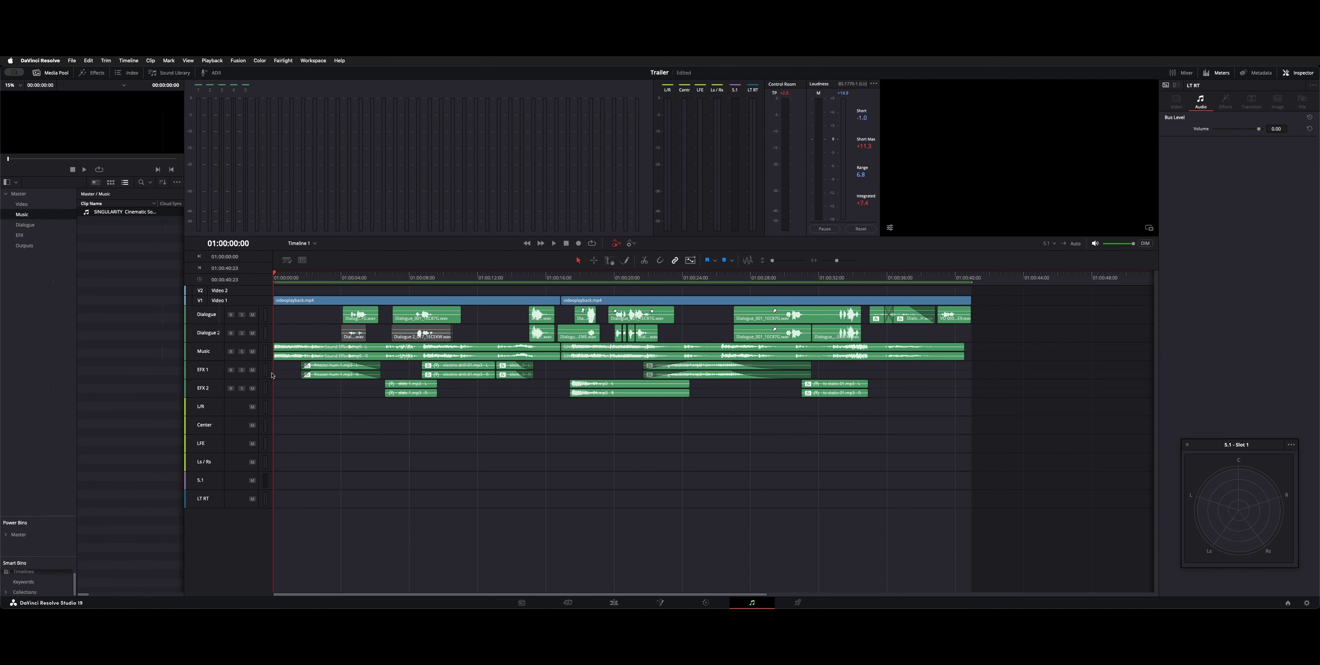
# Solo the Music track and play it from 01:00:01:18 to about 01:00:04:19
pyautogui.click(315, 303)
pyautogui.click(303, 278)
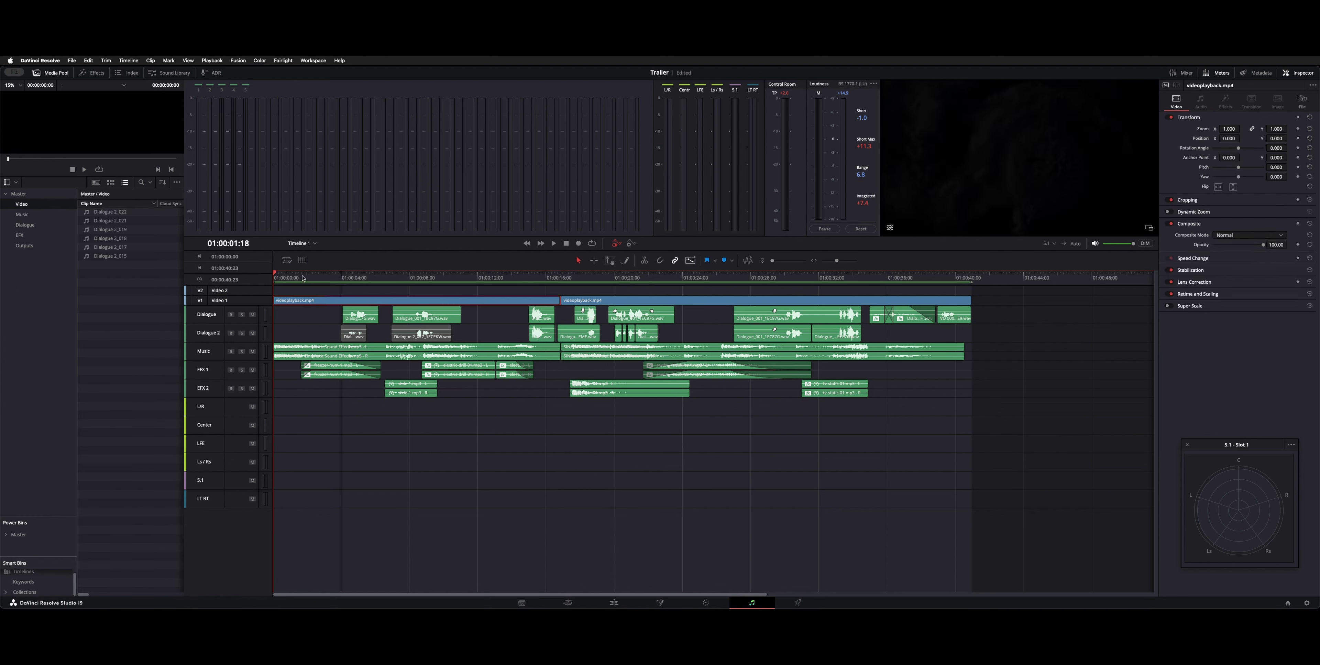
pyautogui.click(225, 352)
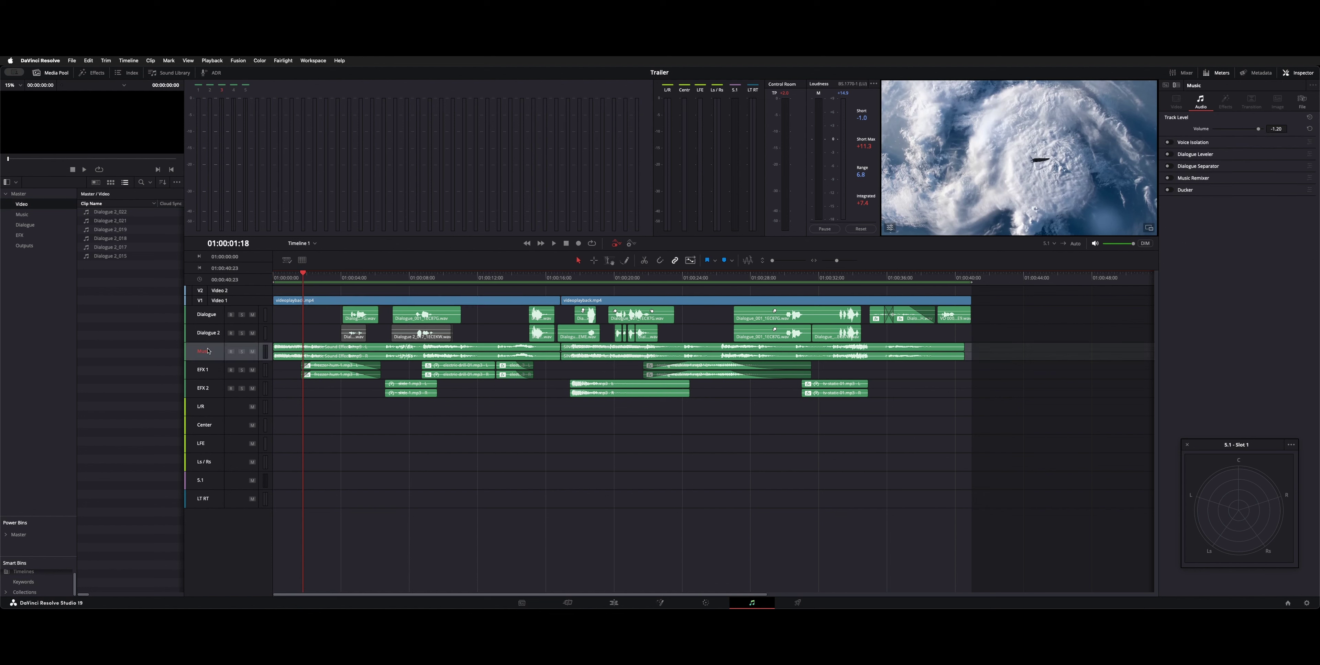
pyautogui.click(241, 351)
pyautogui.press('space')
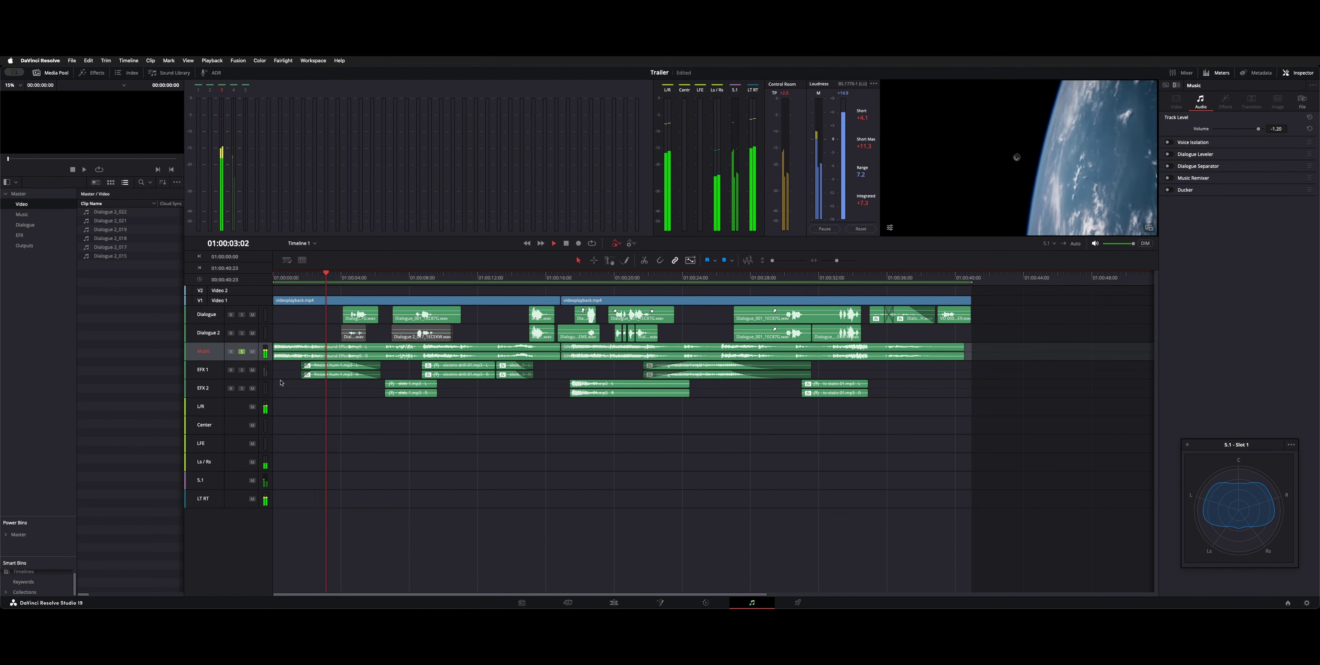
pyautogui.press('space')
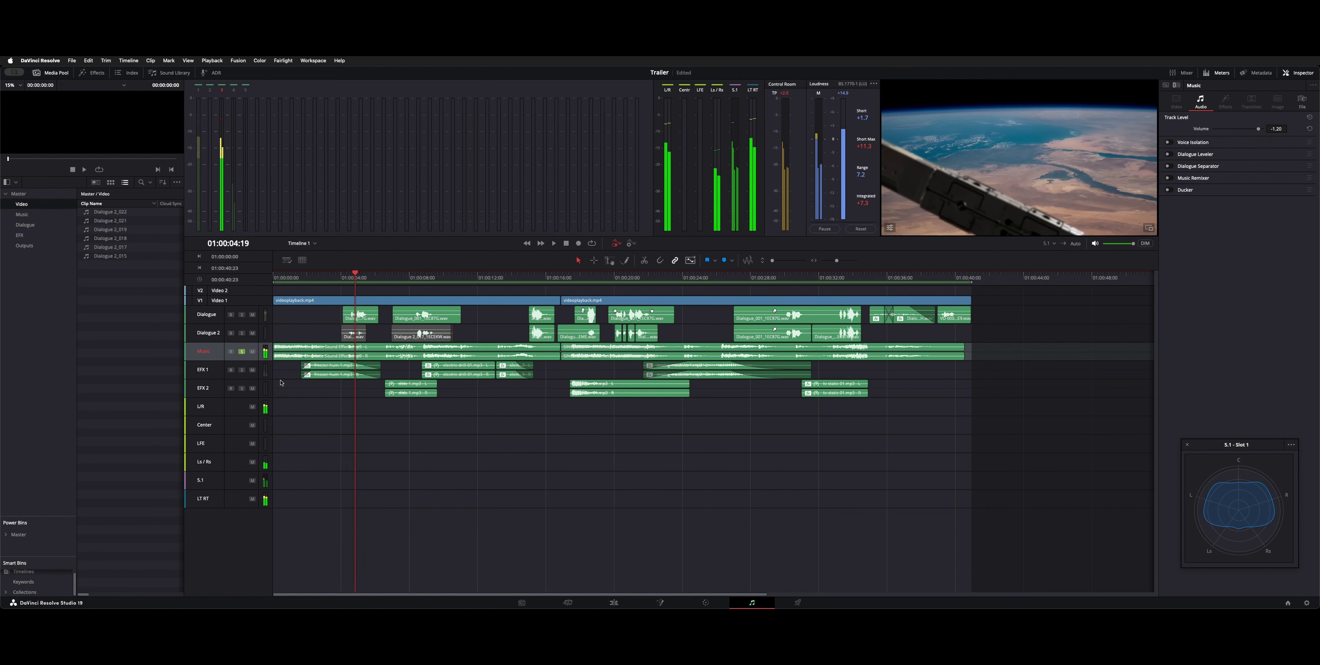
# Enlarge the track height and examine the clips on the Dialogue and Dialogue 2 tracks
pyautogui.scroll(2, 281, 383)
pyautogui.scroll(1, 281, 382)
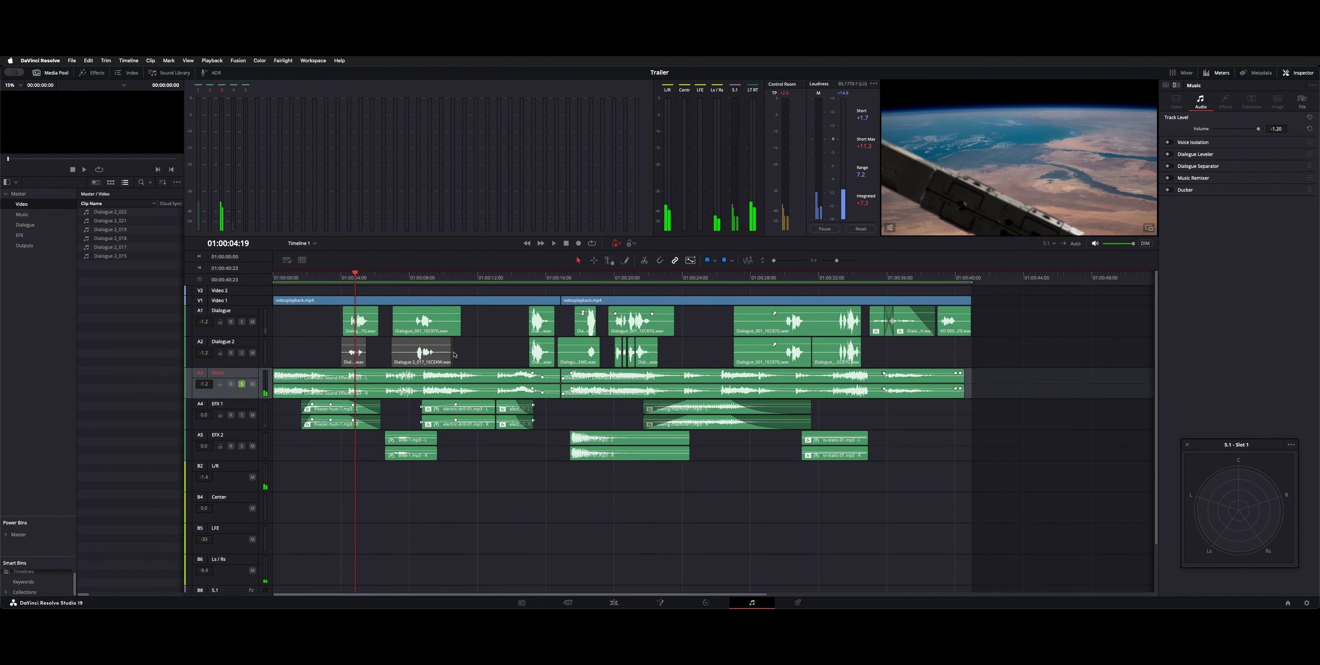
pyautogui.click(259, 332)
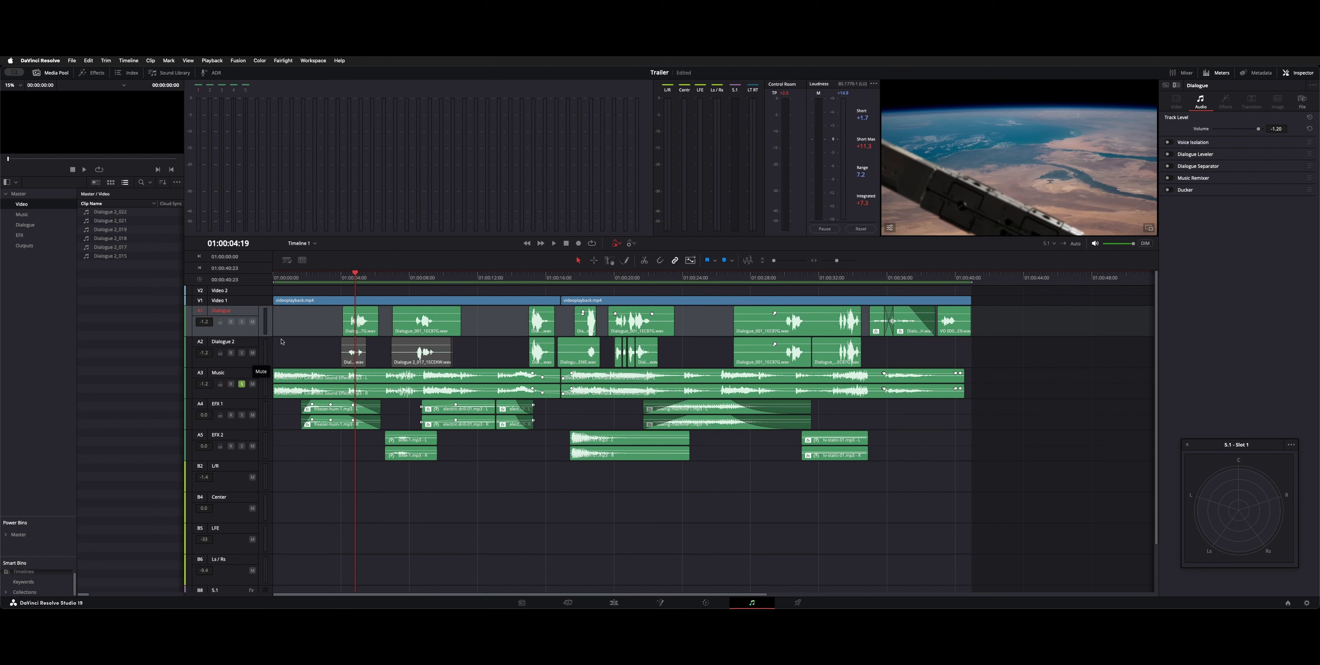
pyautogui.click(252, 364)
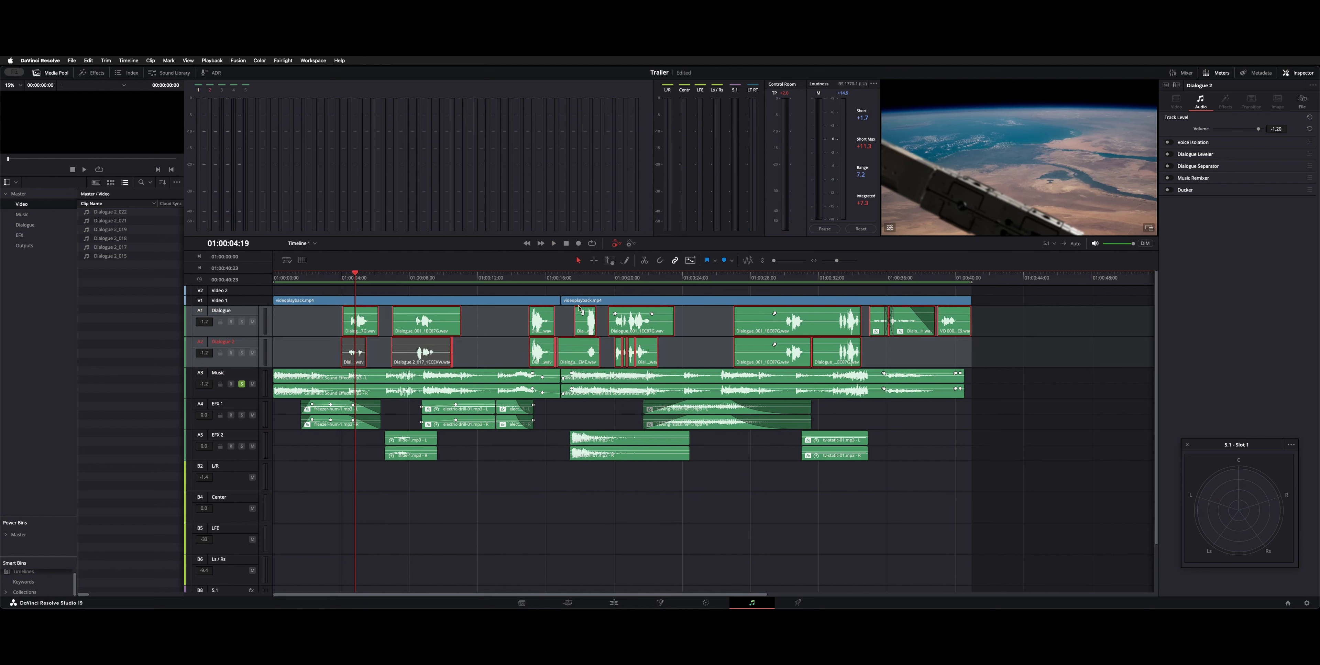
pyautogui.click(539, 460)
# Select the EFX 1 and EFX 2 tracks together to examine their clips, then clear the selection
pyautogui.click(243, 423)
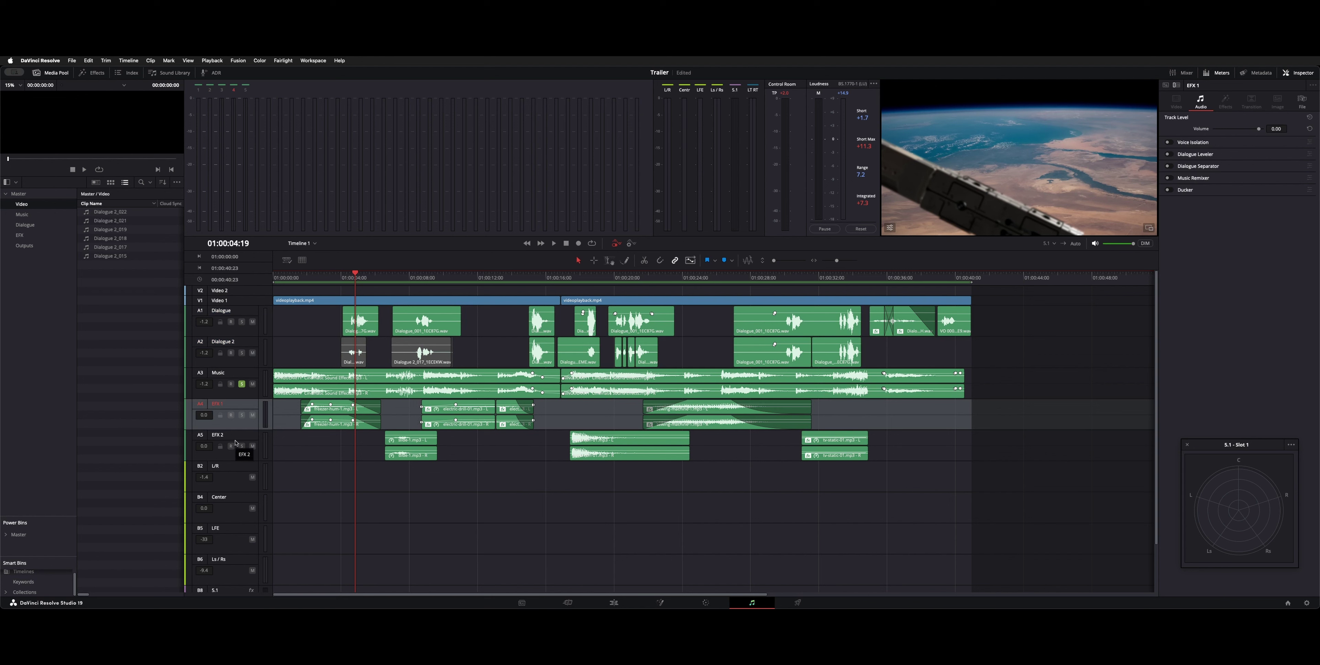
pyautogui.keyDown('shift'); pyautogui.click(232, 457); pyautogui.keyUp('shift')
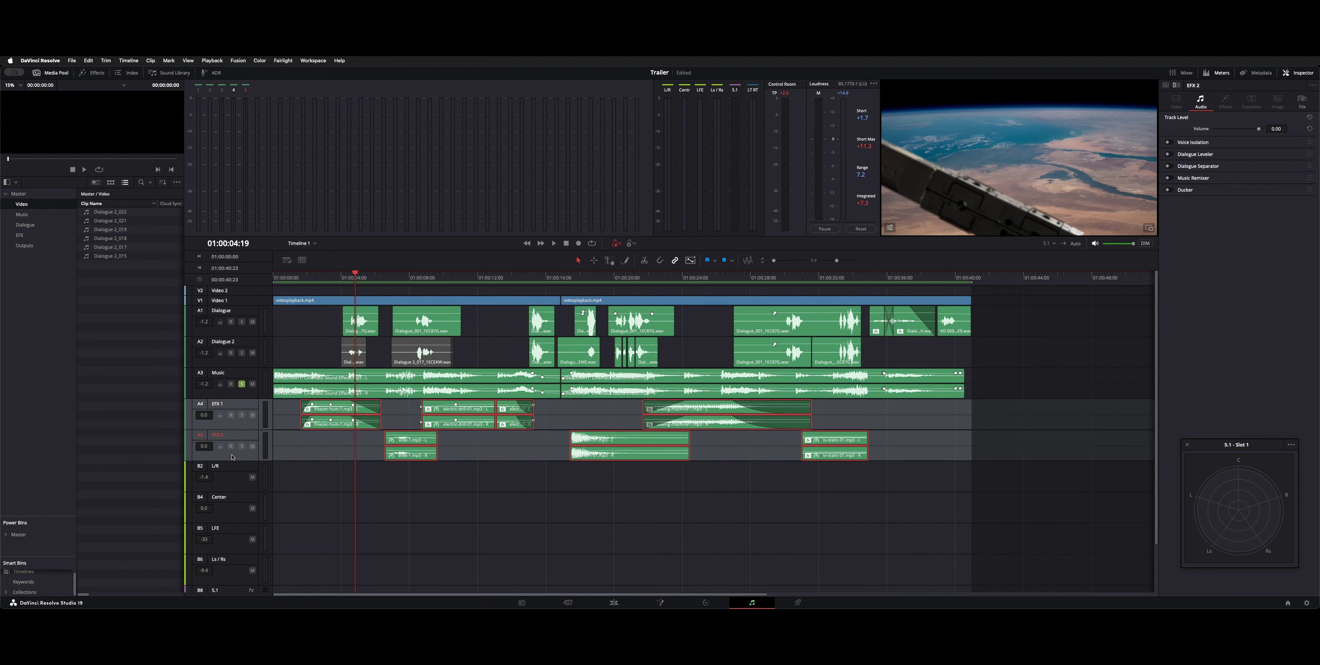
pyautogui.click(541, 483)
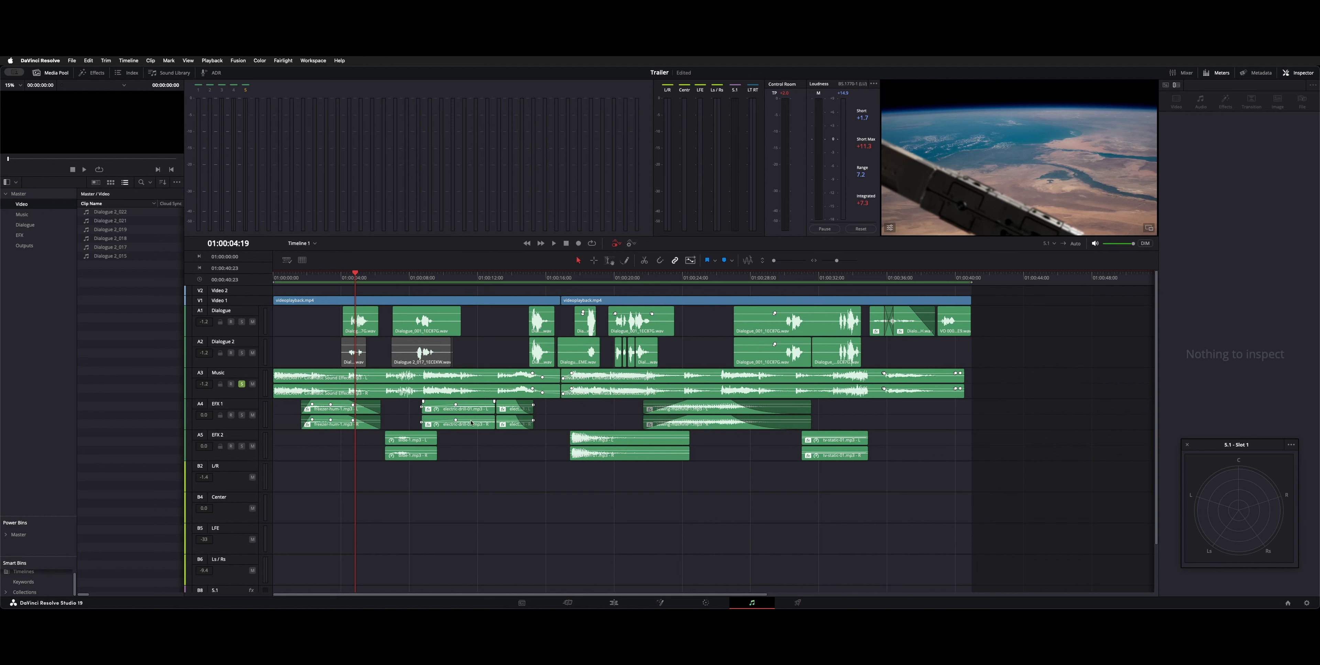
# Examine the explosion-01.mp3 and sewing-machine-1.mp3 effects clips with the playhead at 01:00:21:08
pyautogui.click(637, 301)
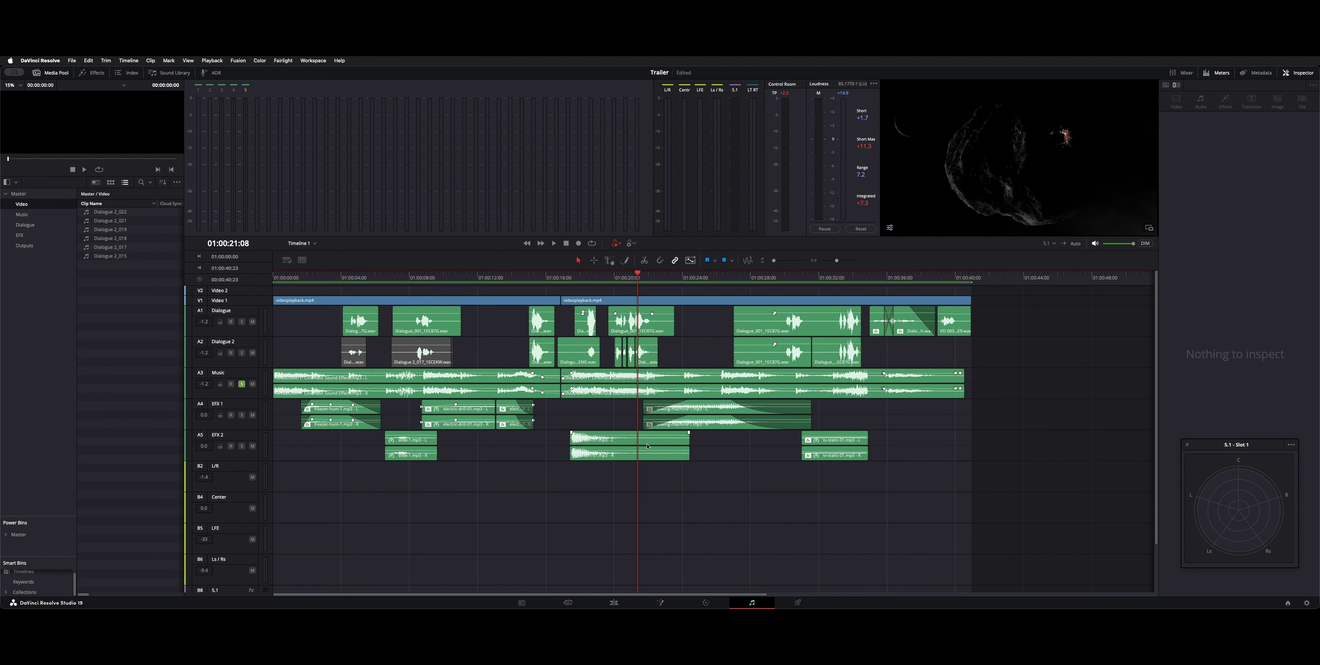
pyautogui.click(636, 442)
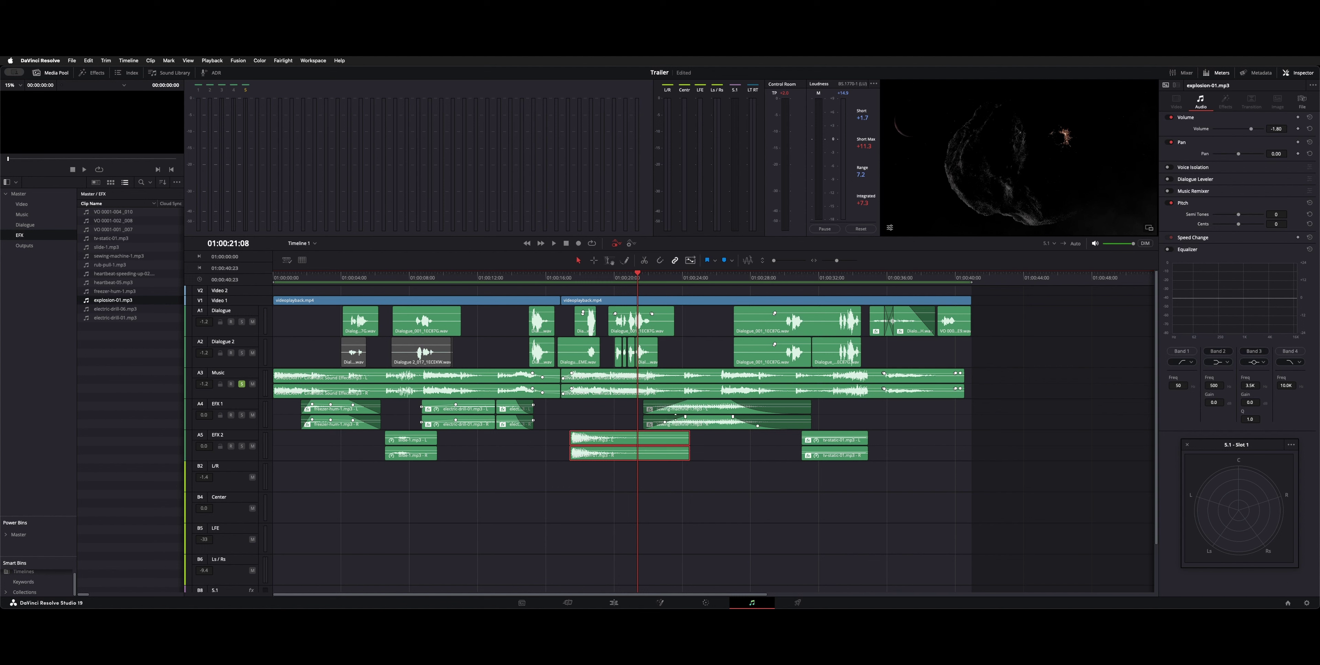
pyautogui.click(700, 403)
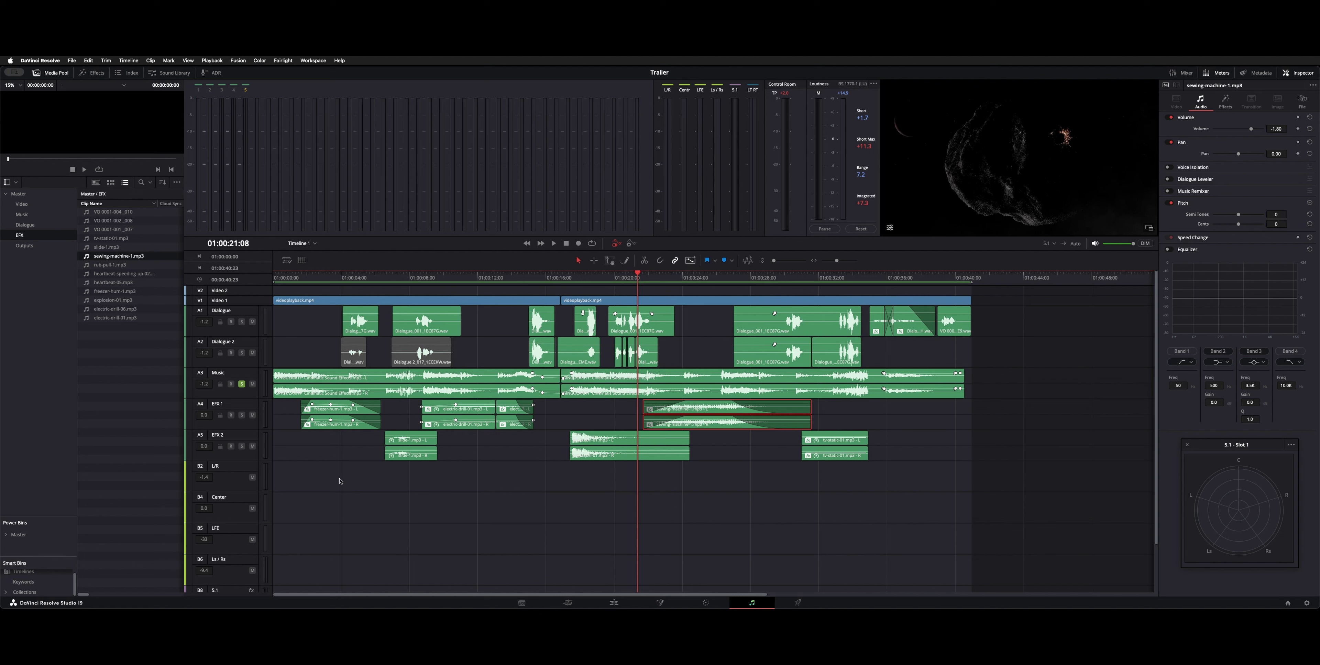
pyautogui.click(335, 453)
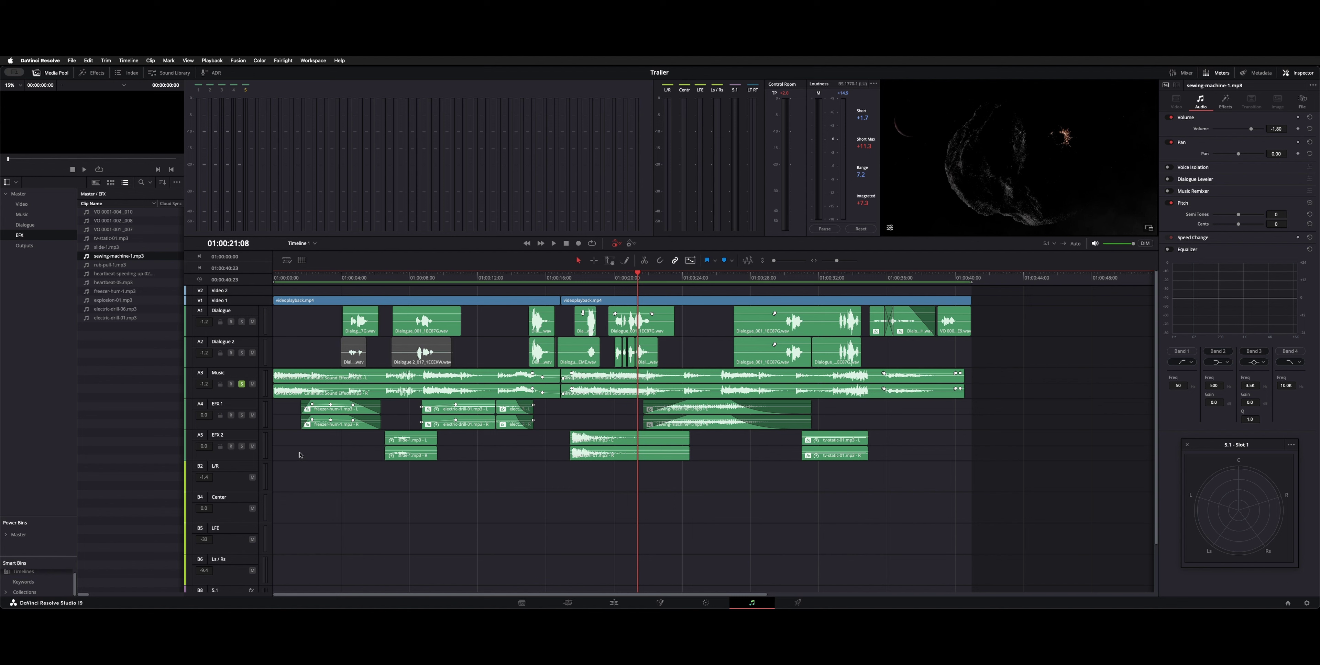
# Move the playhead to 01:00:04:14 and turn off solo on the Music track
pyautogui.click(352, 276)
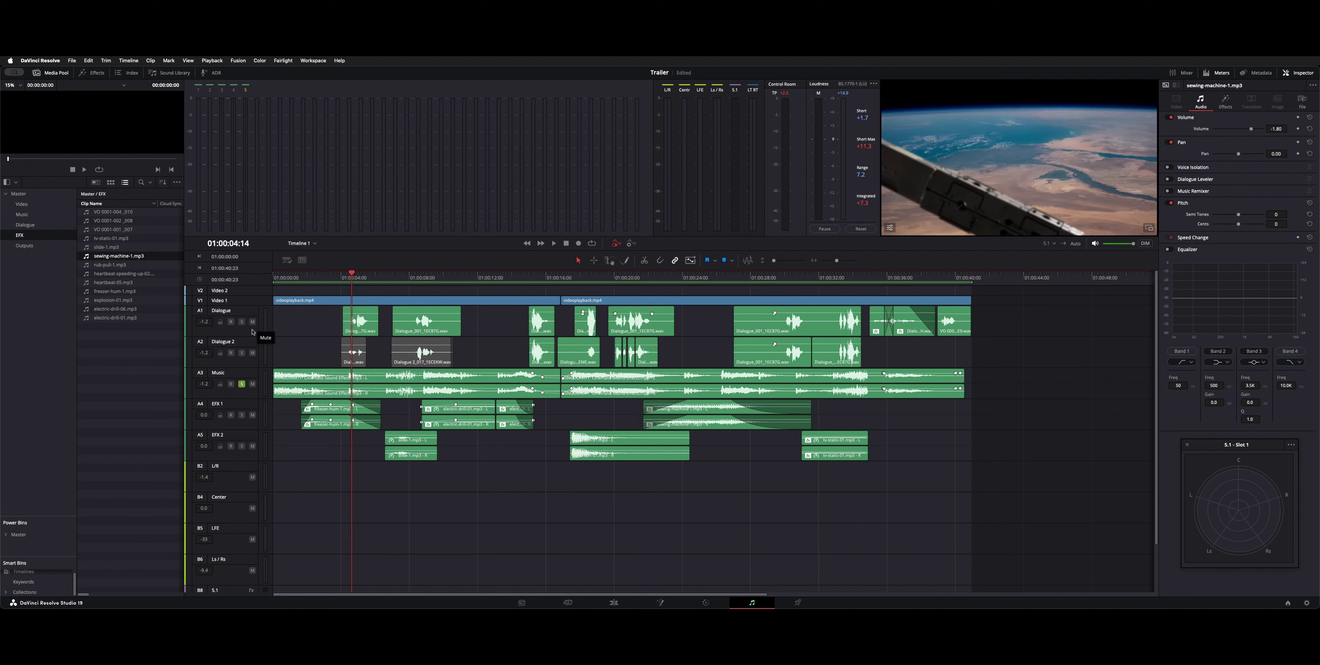
pyautogui.click(242, 384)
pyautogui.click(242, 394)
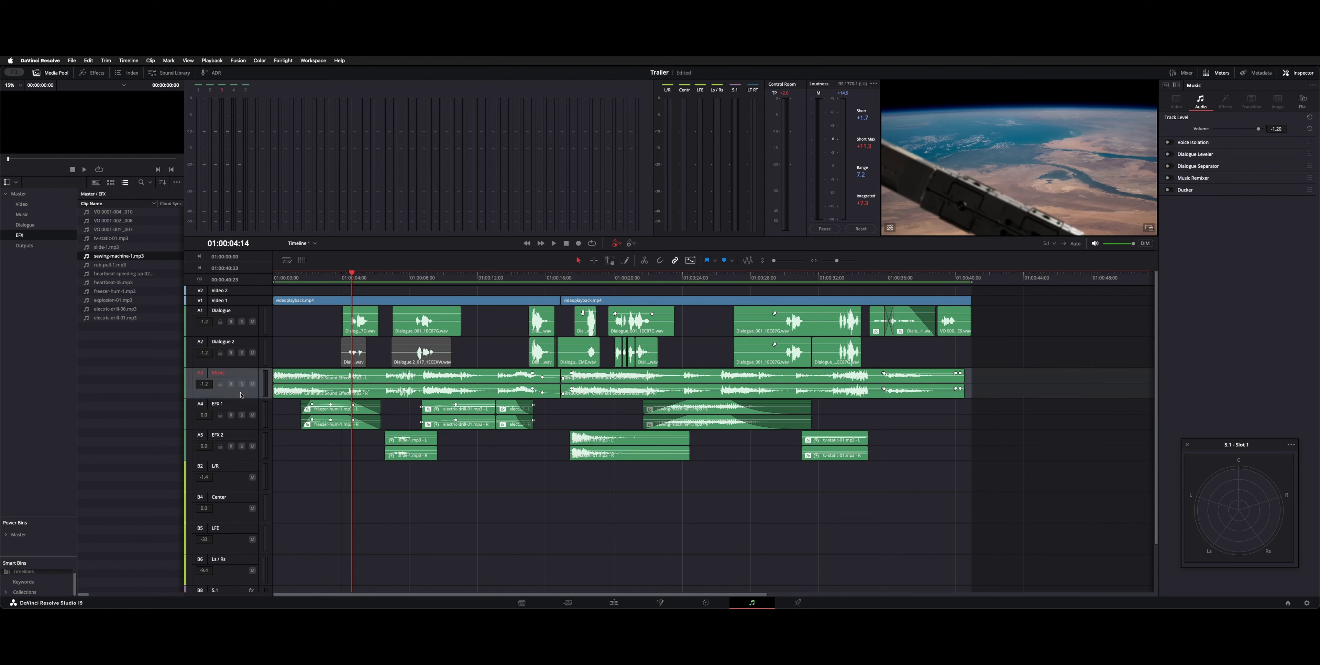
# Expand the track headers and examine the channel formats of the dialogue, music and effects tracks
pyautogui.scroll(3, 241, 395)
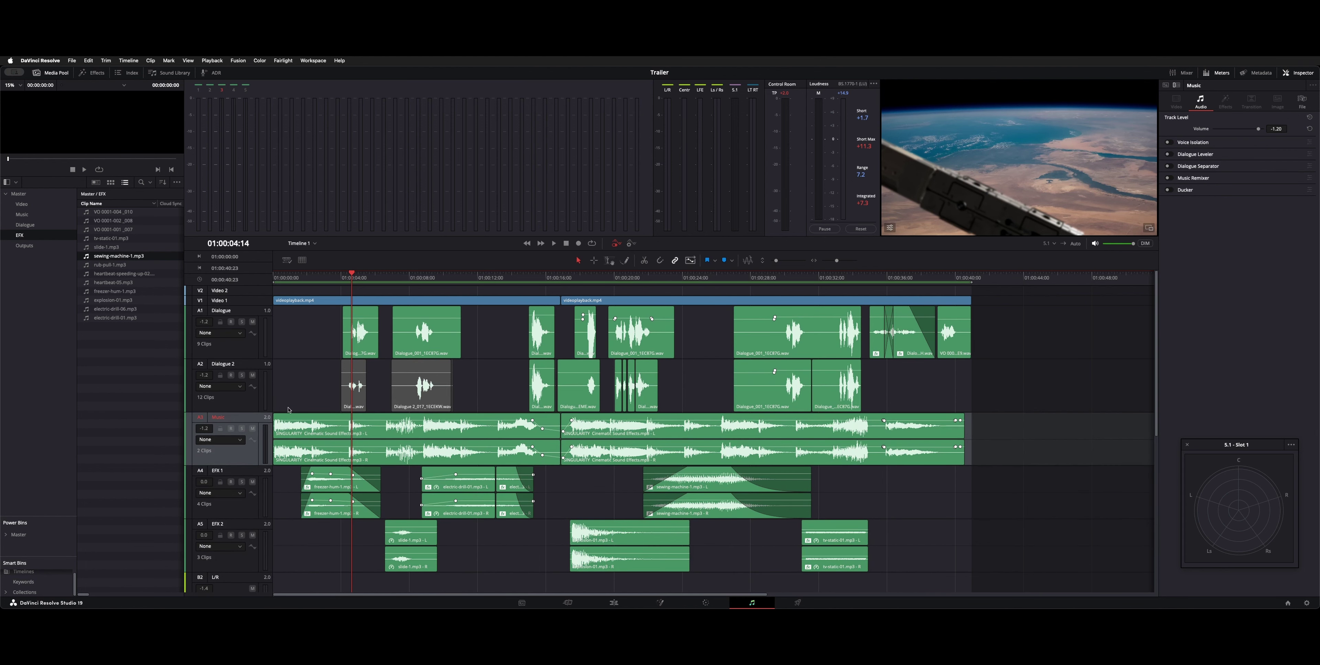
pyautogui.click(250, 348)
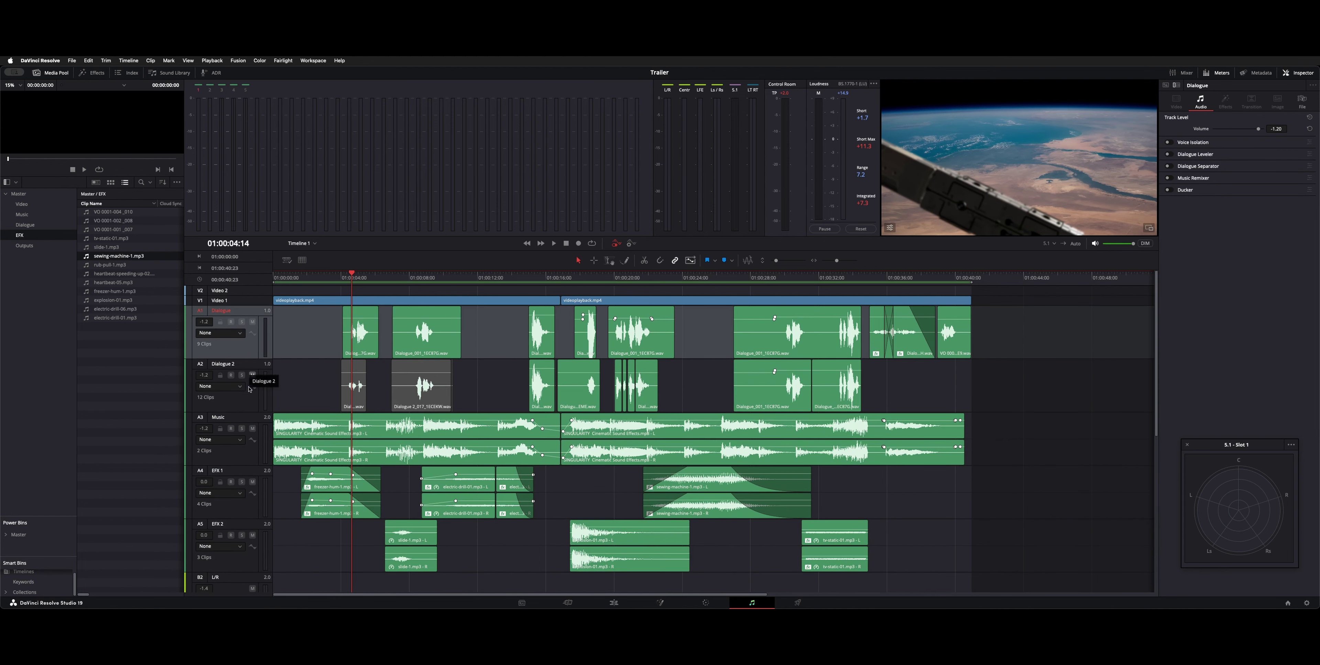
pyautogui.click(253, 392)
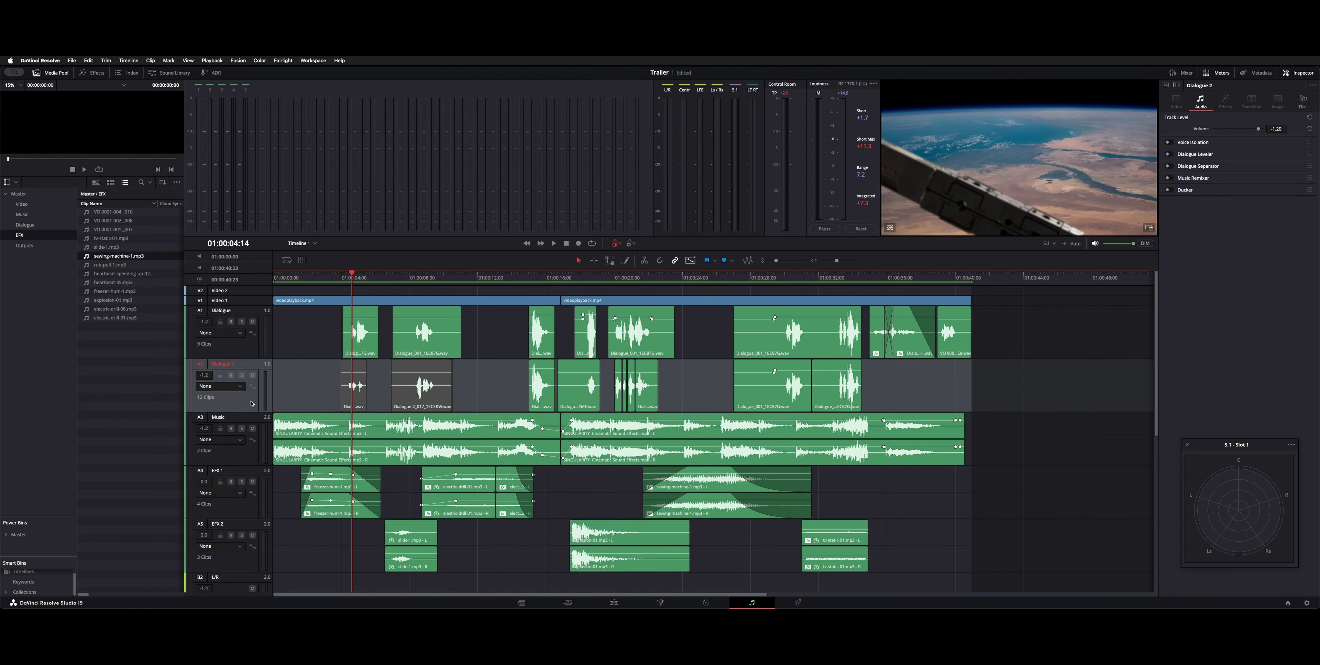
pyautogui.click(239, 493)
pyautogui.click(279, 500)
pyautogui.click(252, 559)
pyautogui.click(326, 492)
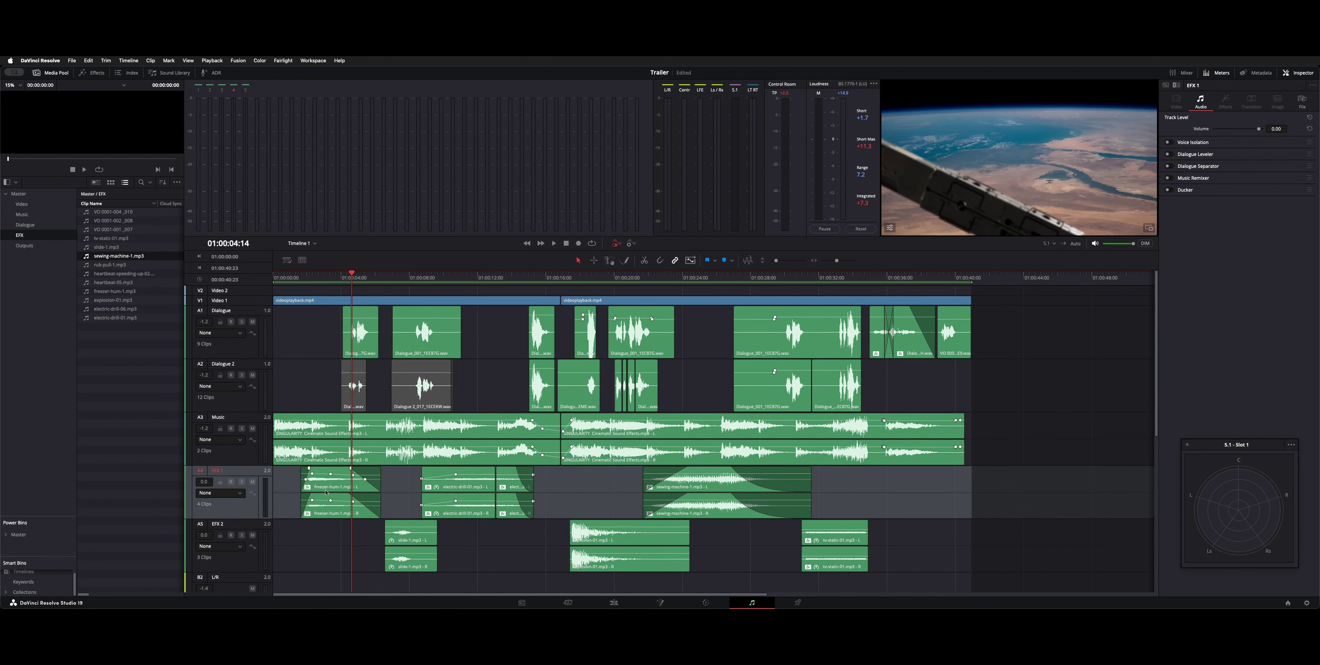
pyautogui.scroll(-3, 303, 533)
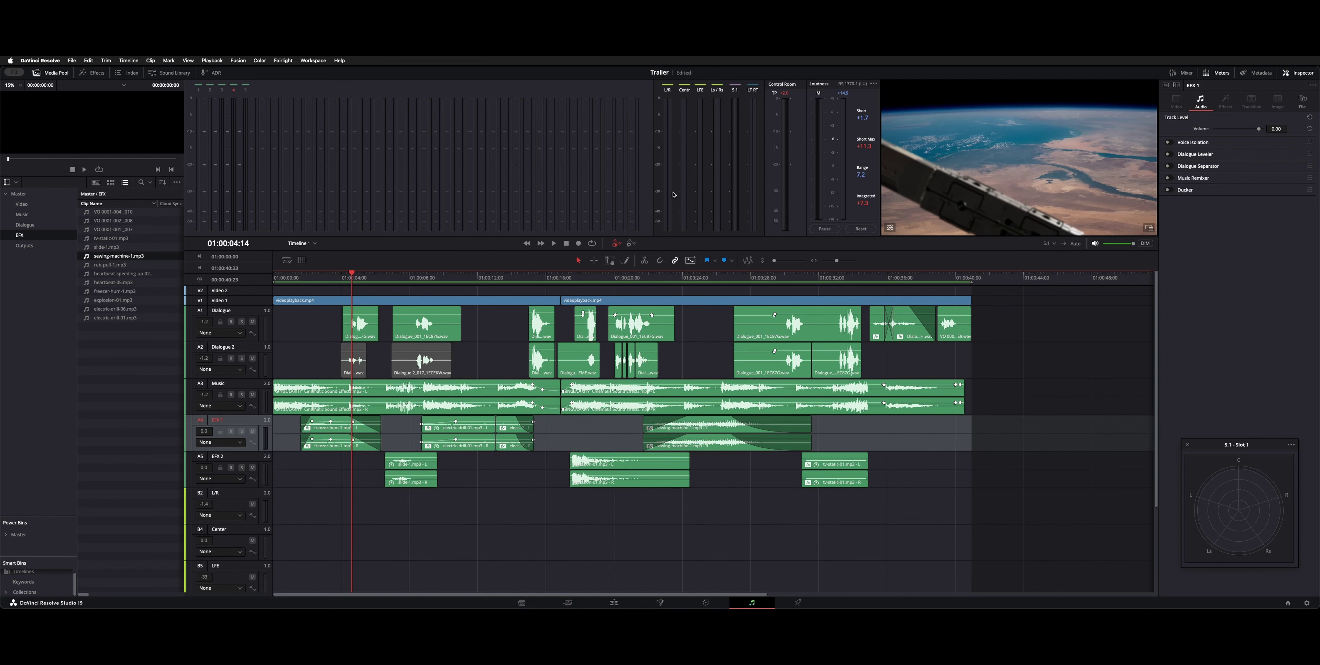
# Show the Mixer again and select the L/R bus among the timeline tracks
pyautogui.click(1177, 74)
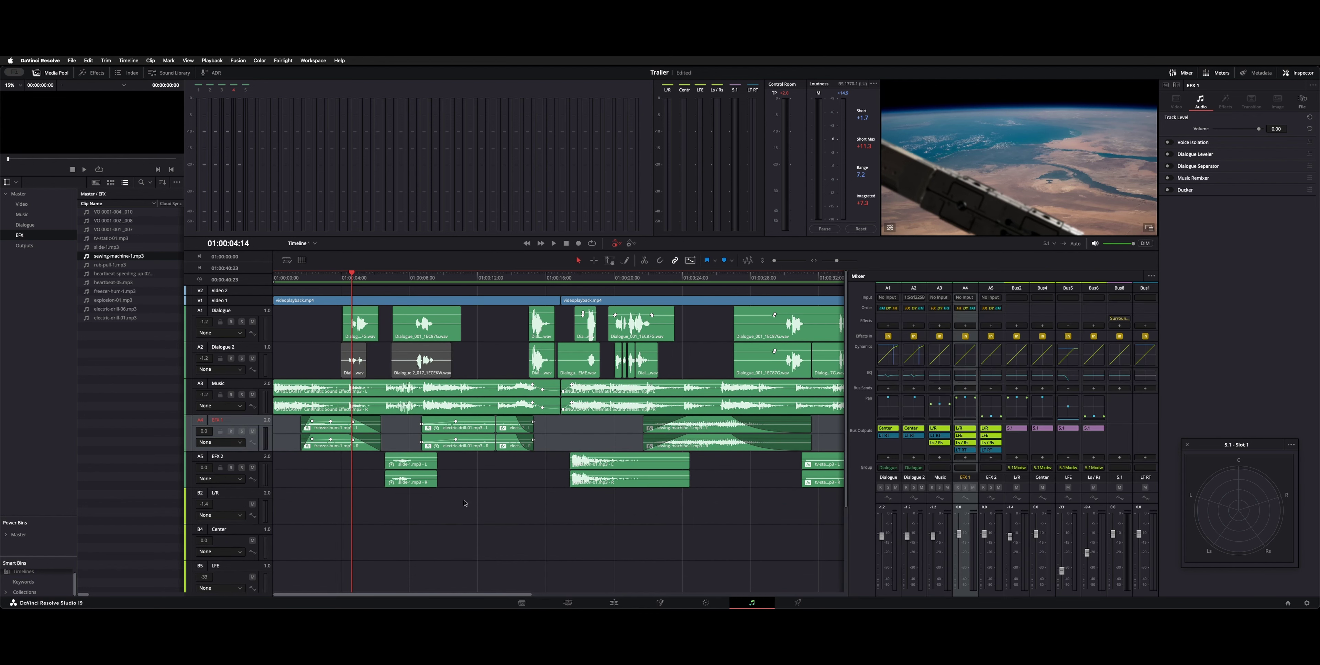
pyautogui.scroll(-3, 430, 504)
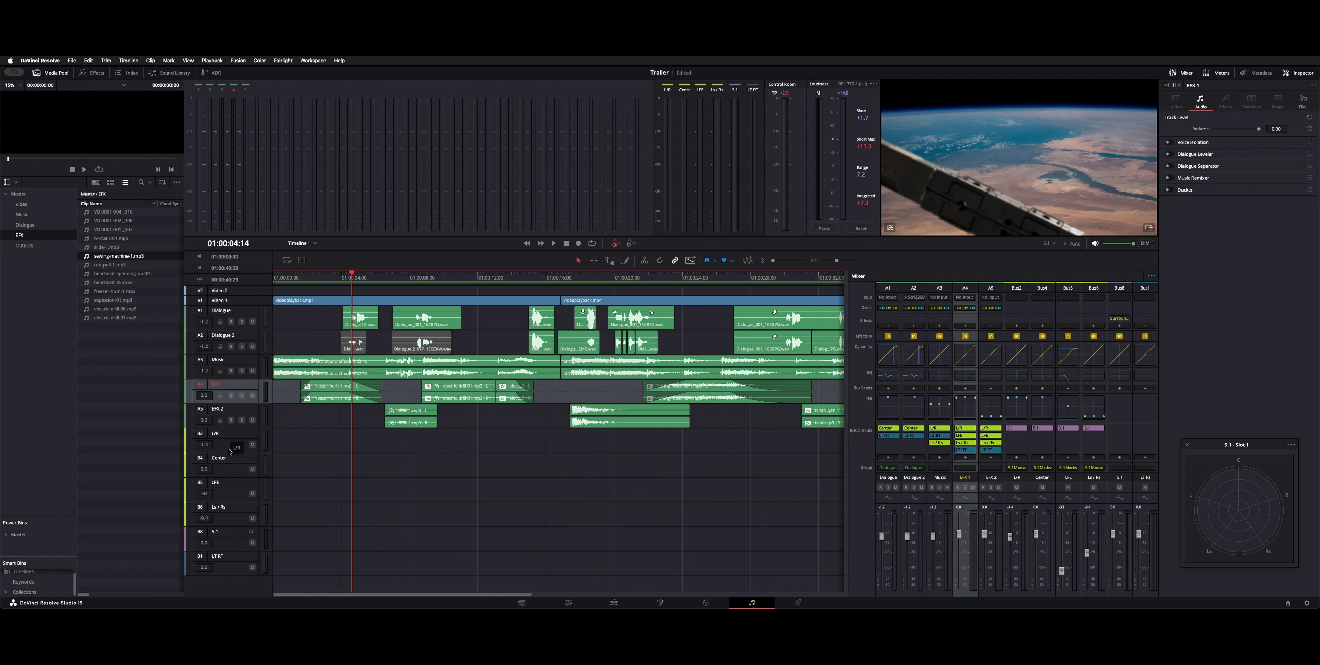
pyautogui.click(236, 438)
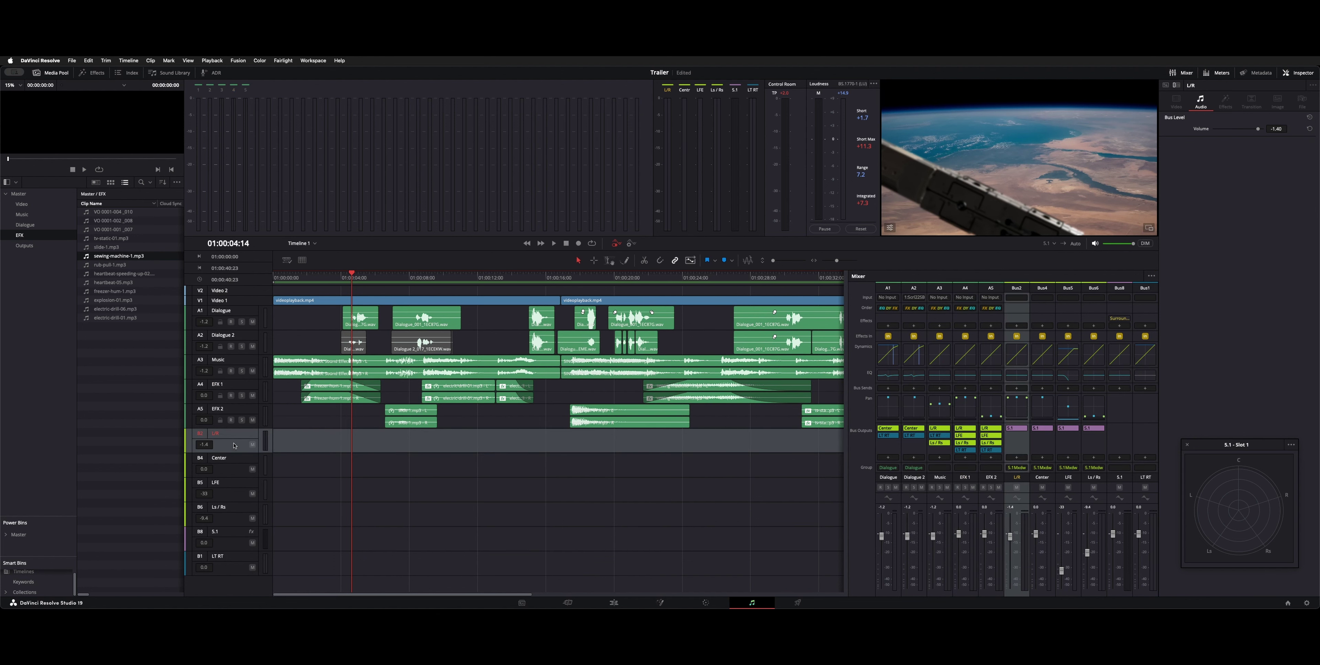
# Examine the L/R, Center, LFE and Ls / Rs buses and their channel formats in the expanded track headers
pyautogui.scroll(3, 234, 446)
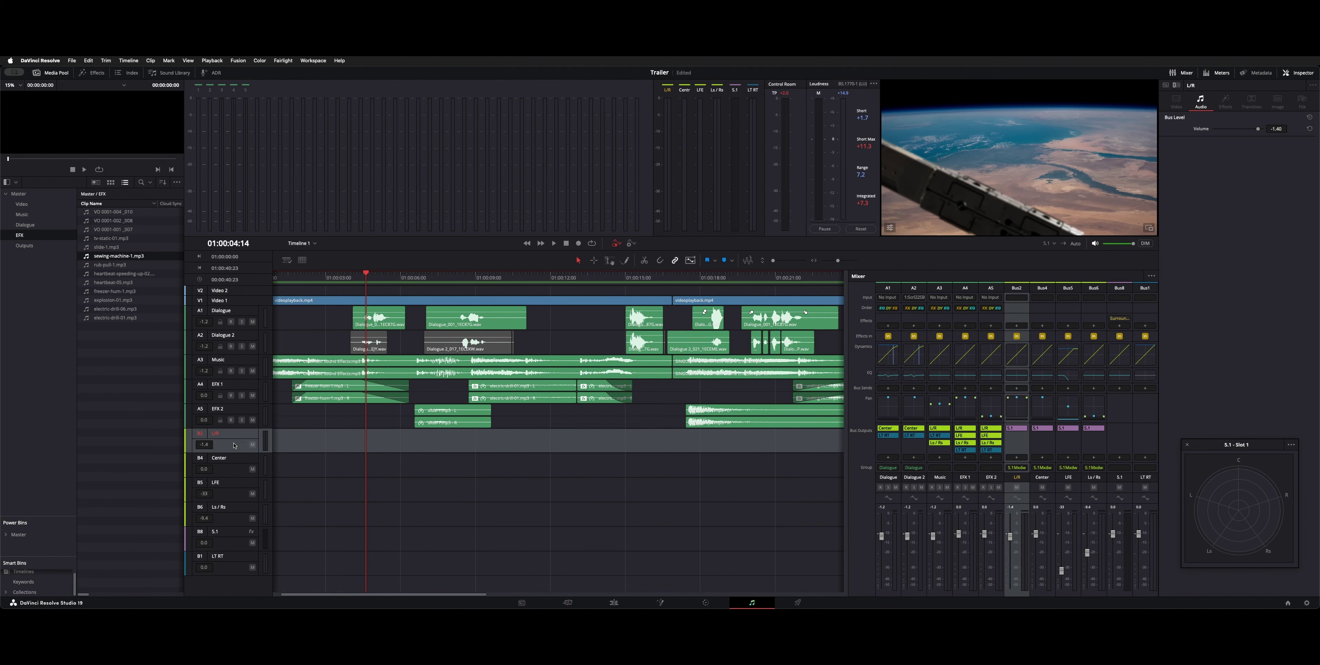
pyautogui.hscroll(-1, 233, 445)
pyautogui.scroll(3, 233, 446)
pyautogui.scroll(2, 233, 445)
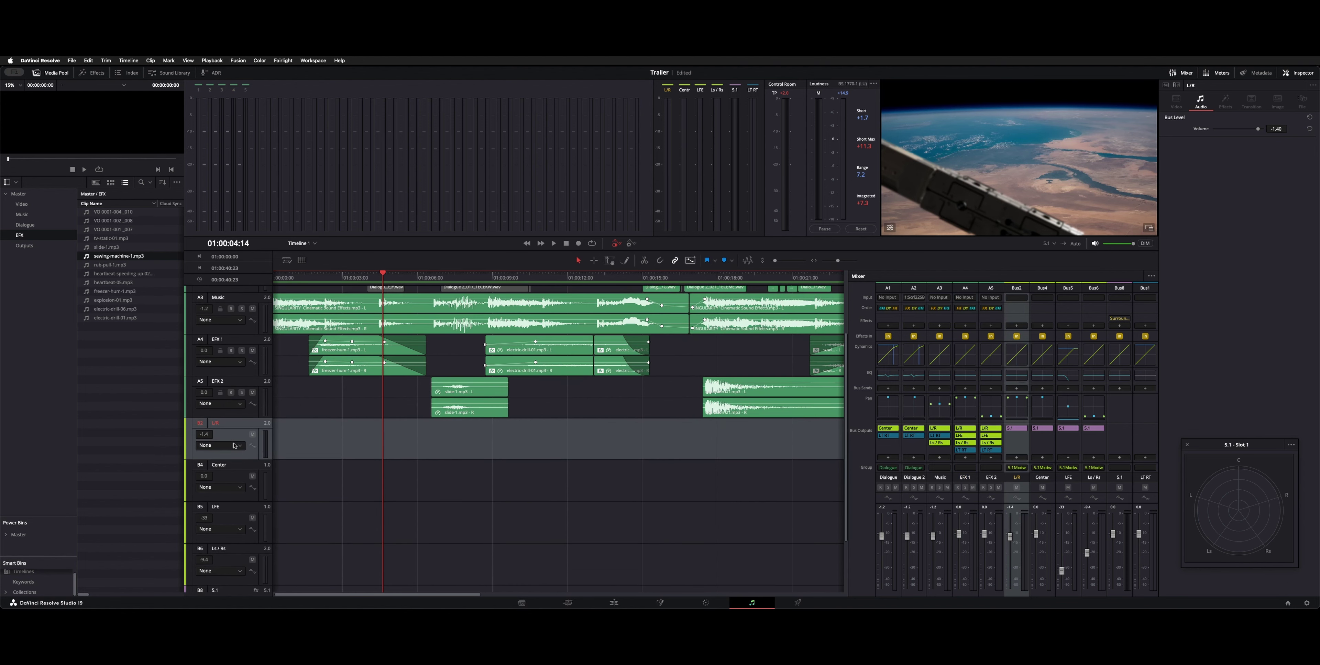
pyautogui.click(241, 477)
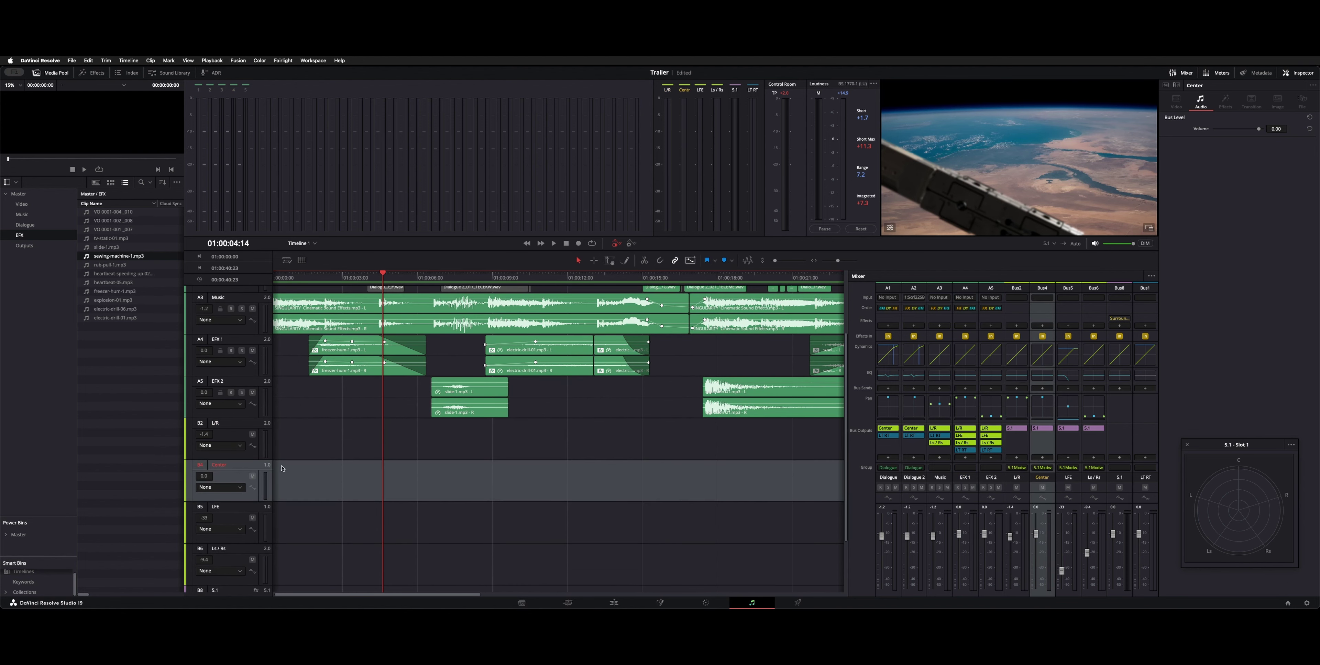
pyautogui.click(259, 517)
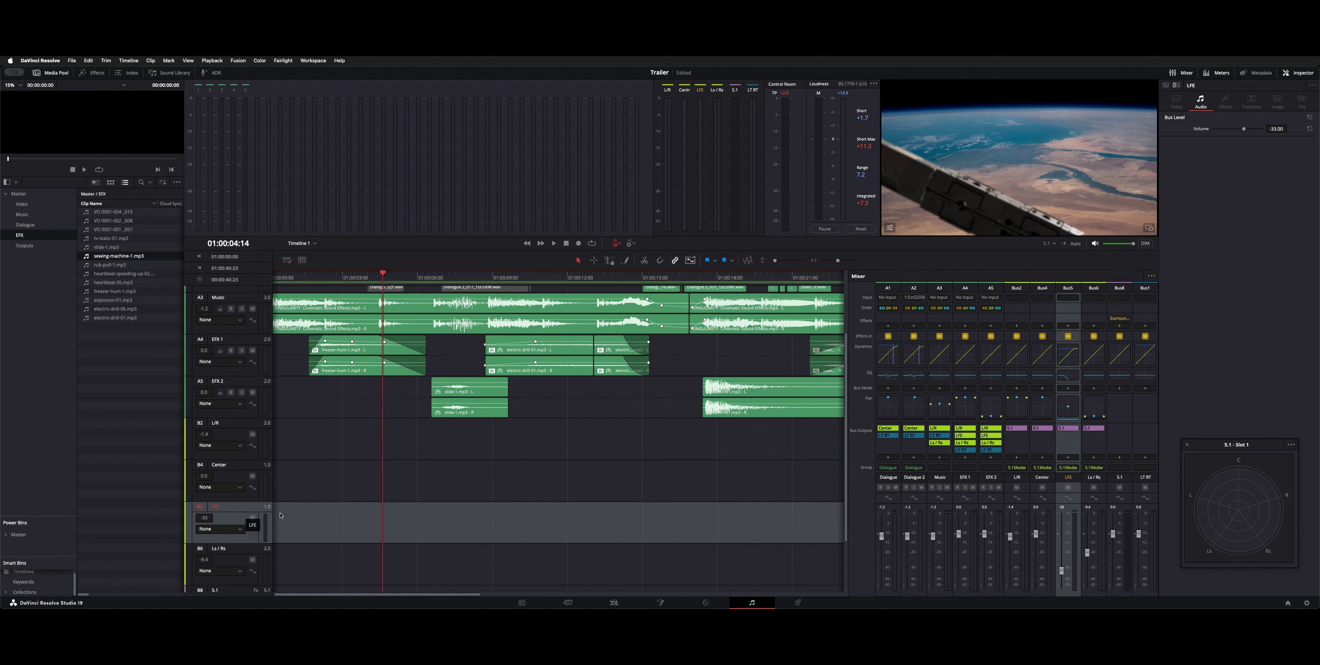
pyautogui.click(240, 551)
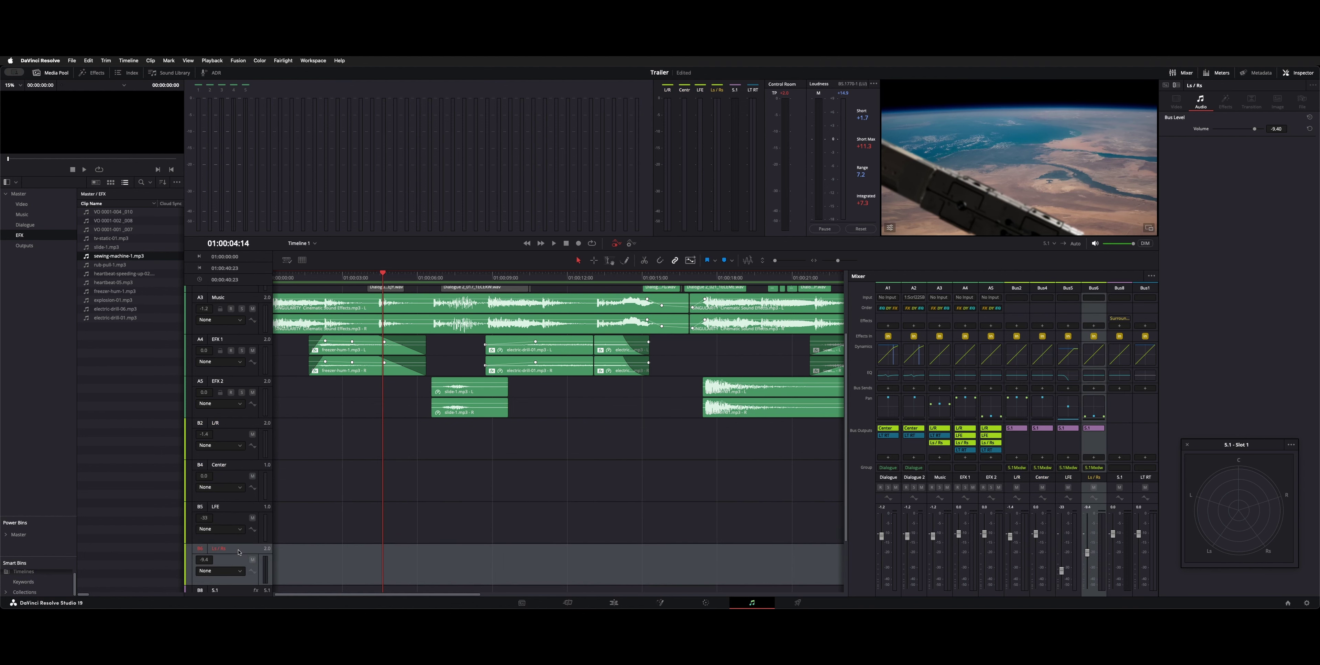
pyautogui.scroll(-3, 238, 552)
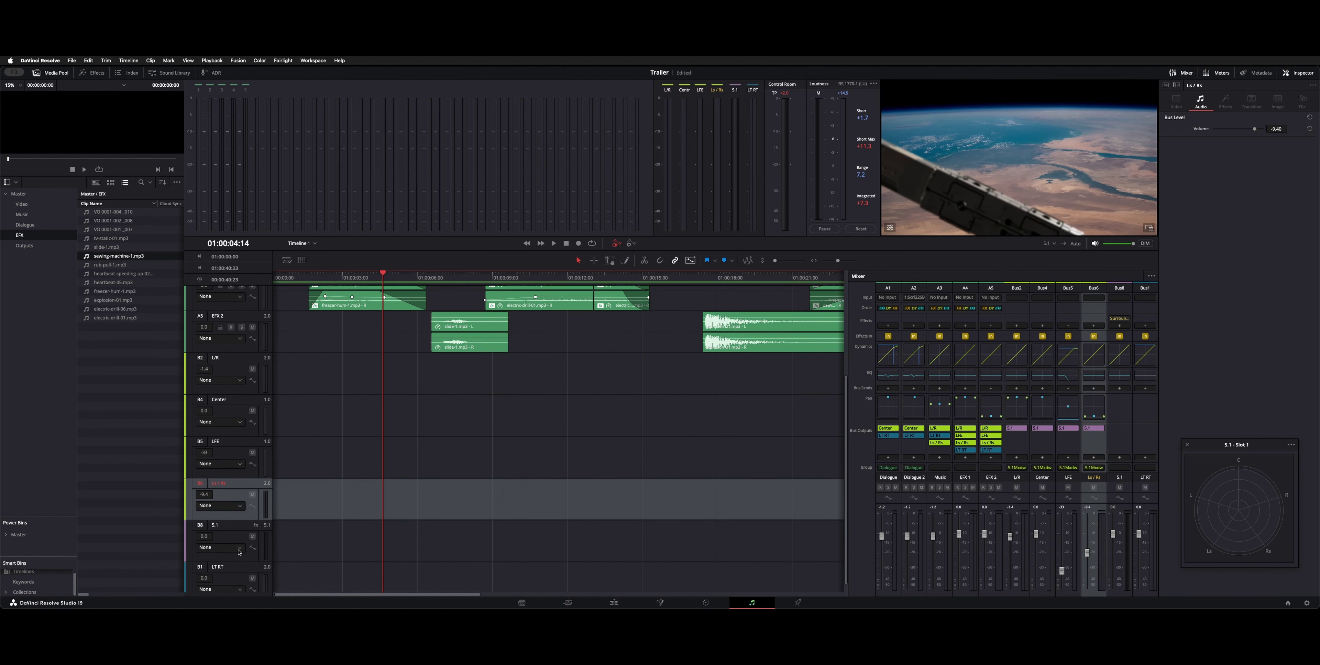
pyautogui.scroll(1, 238, 521)
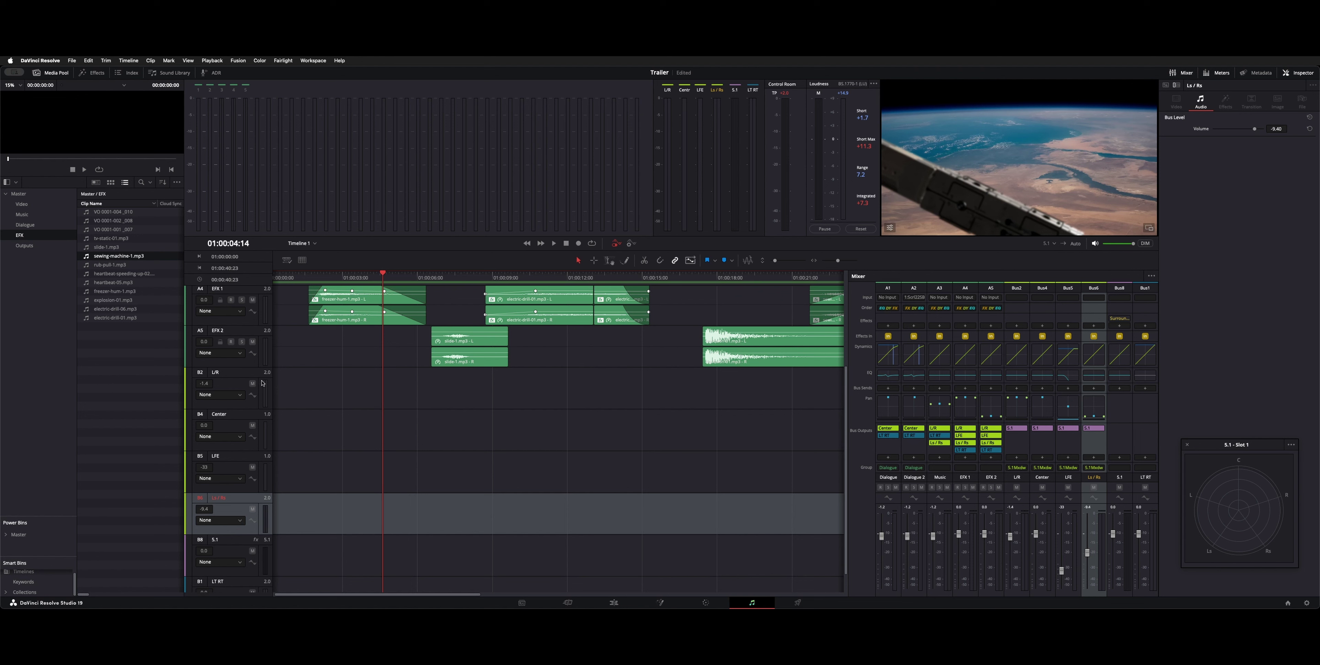
# Select the Center and 5.1 buses among the timeline tracks and compare their channel formats
pyautogui.click(265, 439)
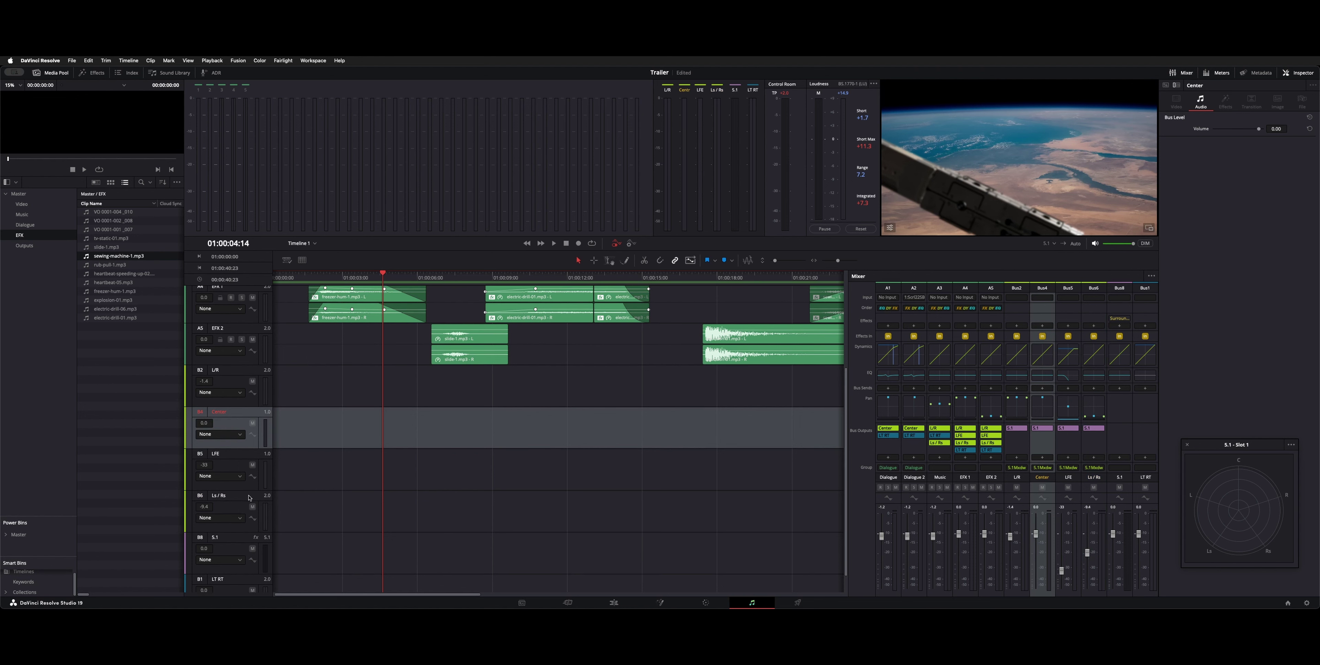
pyautogui.scroll(-2, 250, 498)
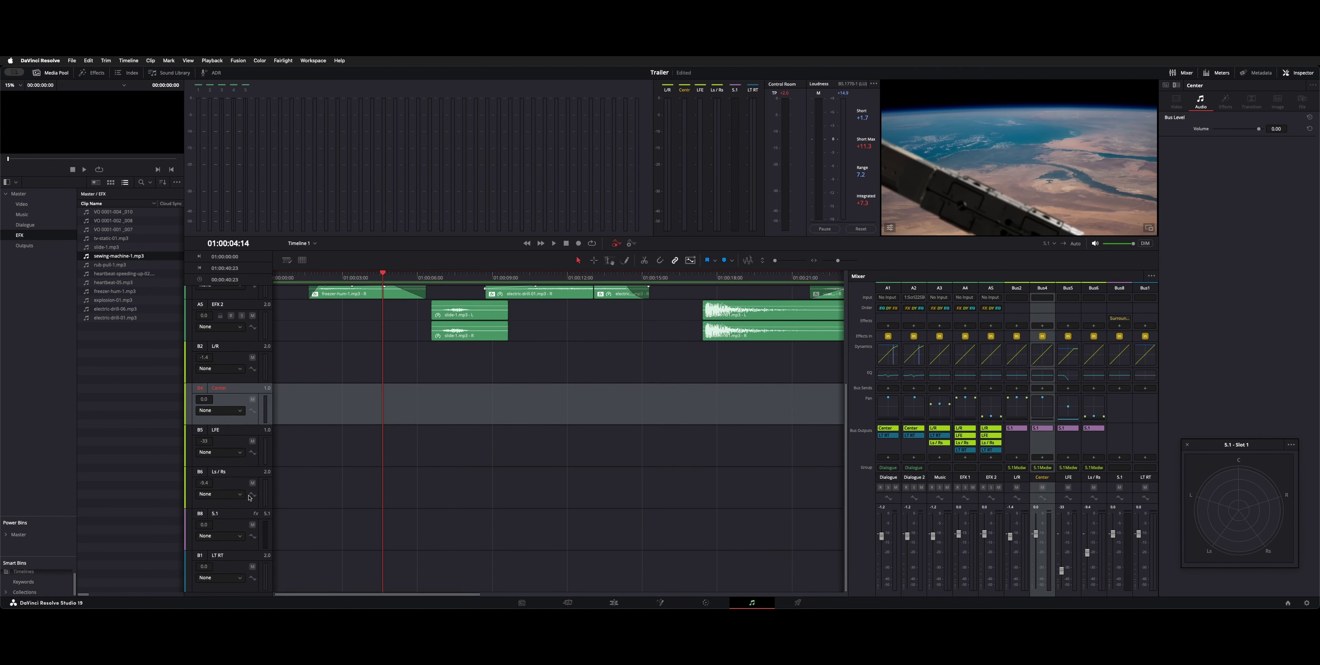
pyautogui.click(235, 521)
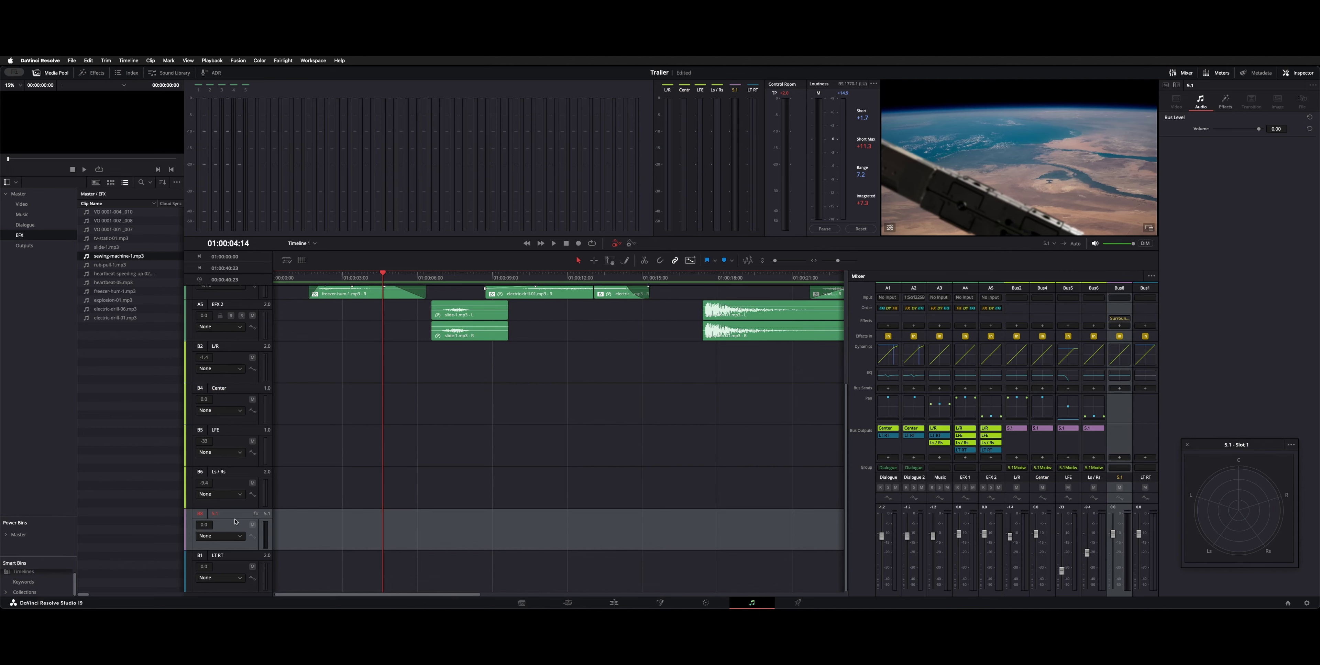
pyautogui.scroll(1, 306, 479)
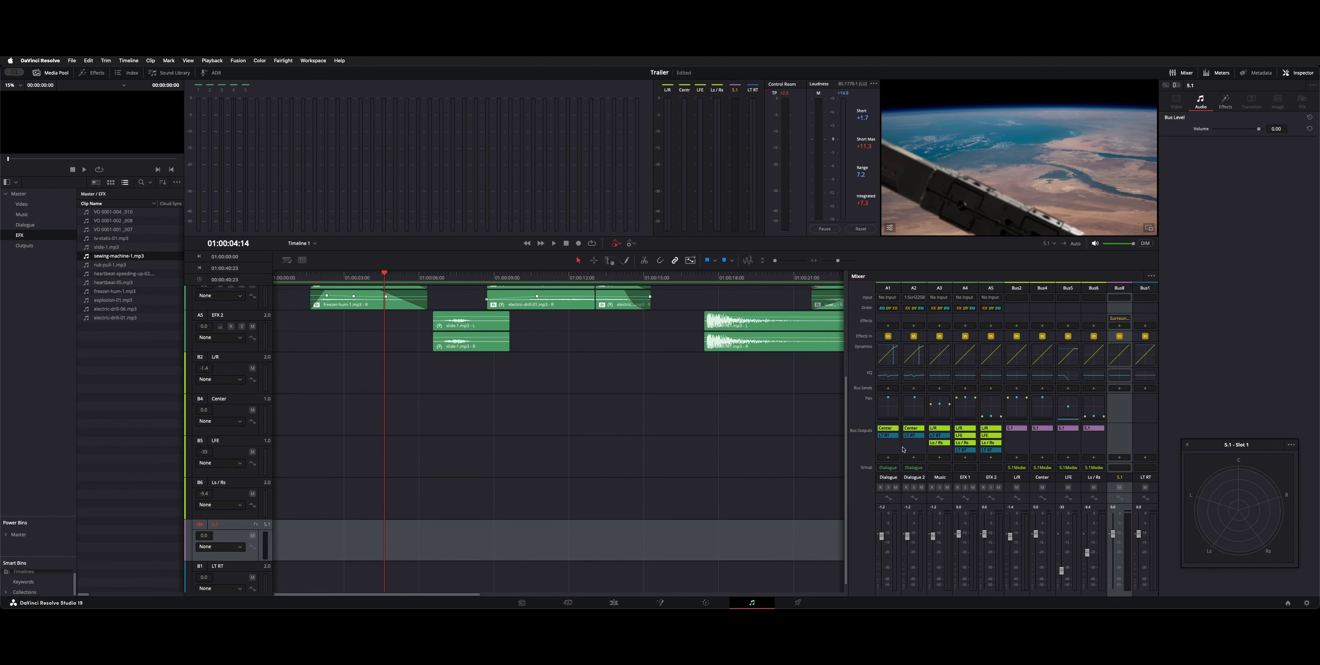
# Examine the bus outputs assigned to the Dialogue, Dialogue 2, Music and effects tracks in the Mixer
pyautogui.click(1015, 444)
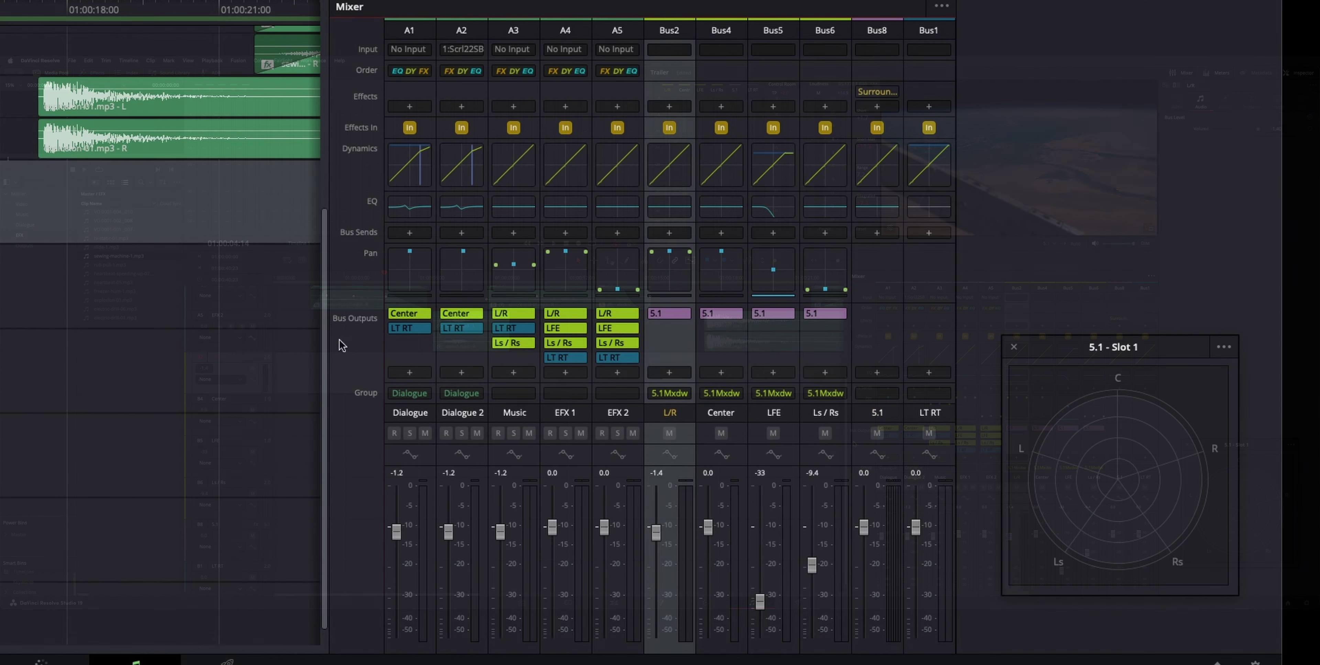
pyautogui.click(415, 366)
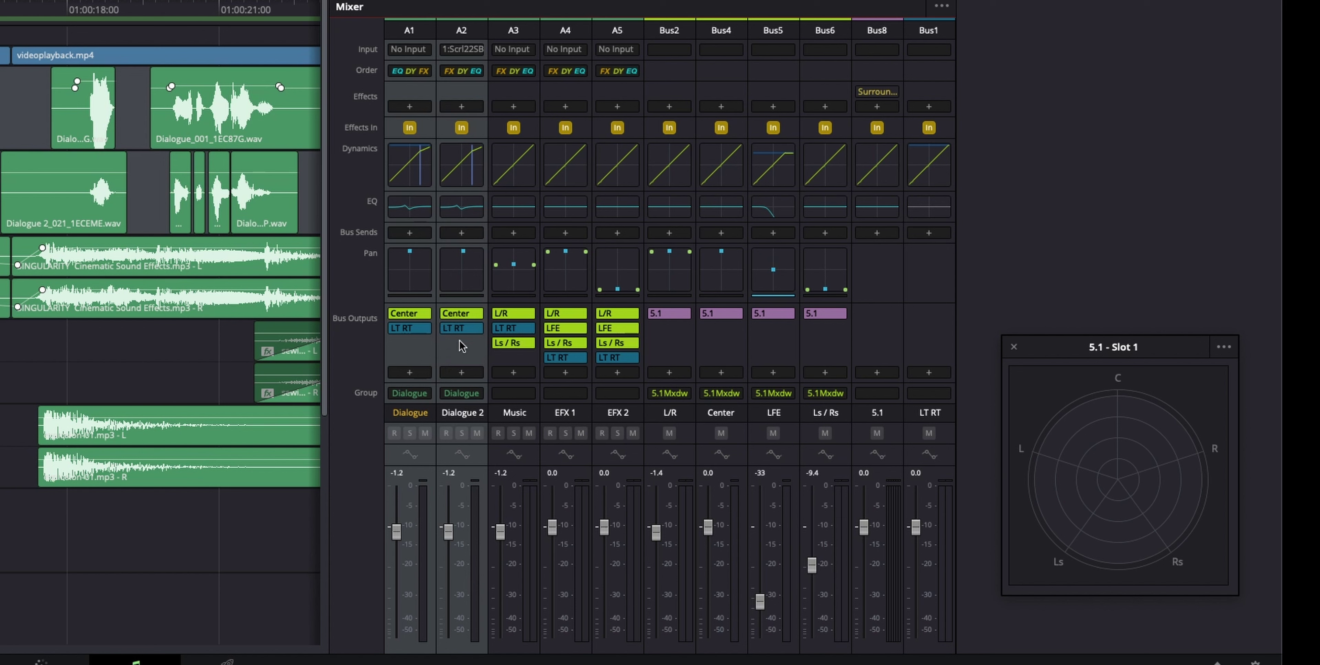
pyautogui.click(519, 359)
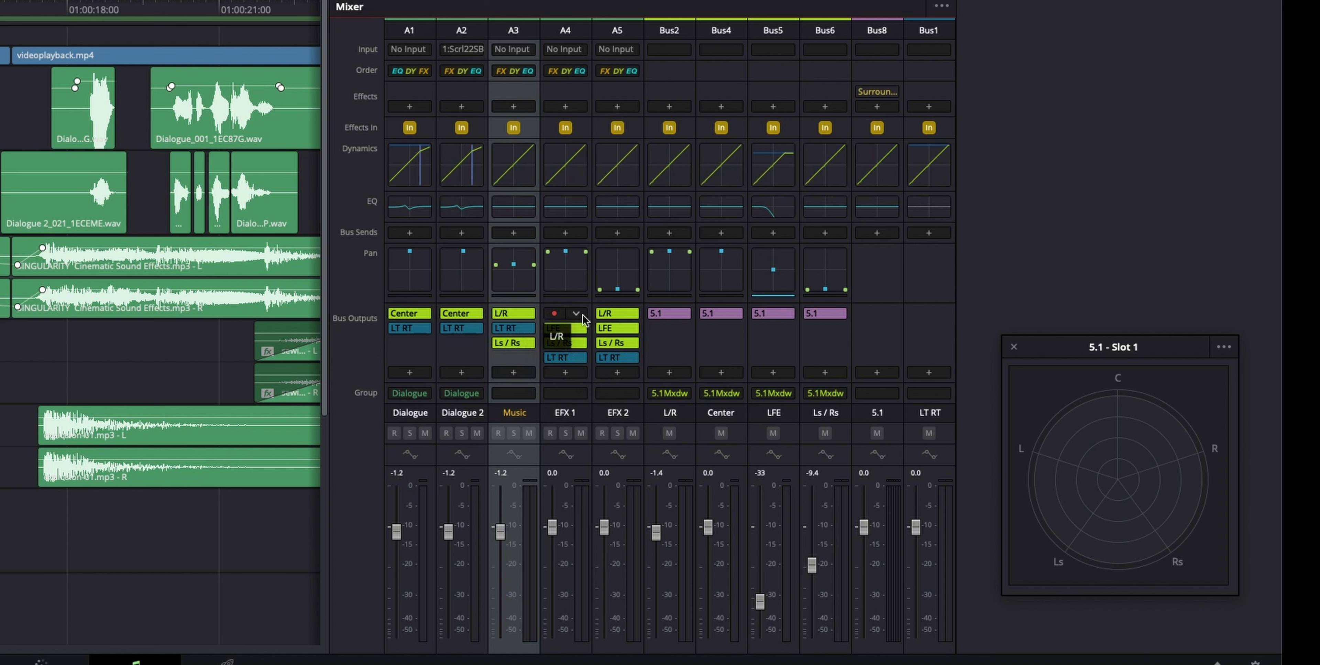
# Trace the L/R, Center, LFE and Ls / Rs channel strips' bus outputs to the 5.1 bus in the Mixer
pyautogui.click(664, 150)
pyautogui.click(825, 33)
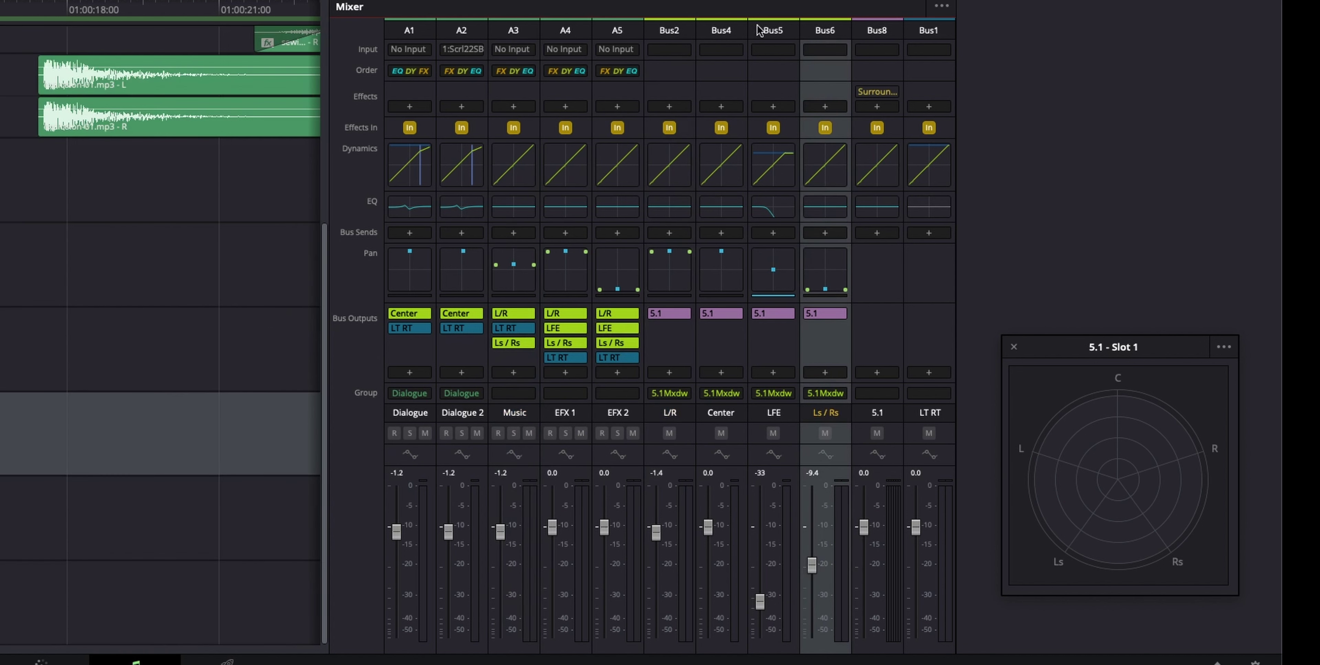
pyautogui.click(671, 34)
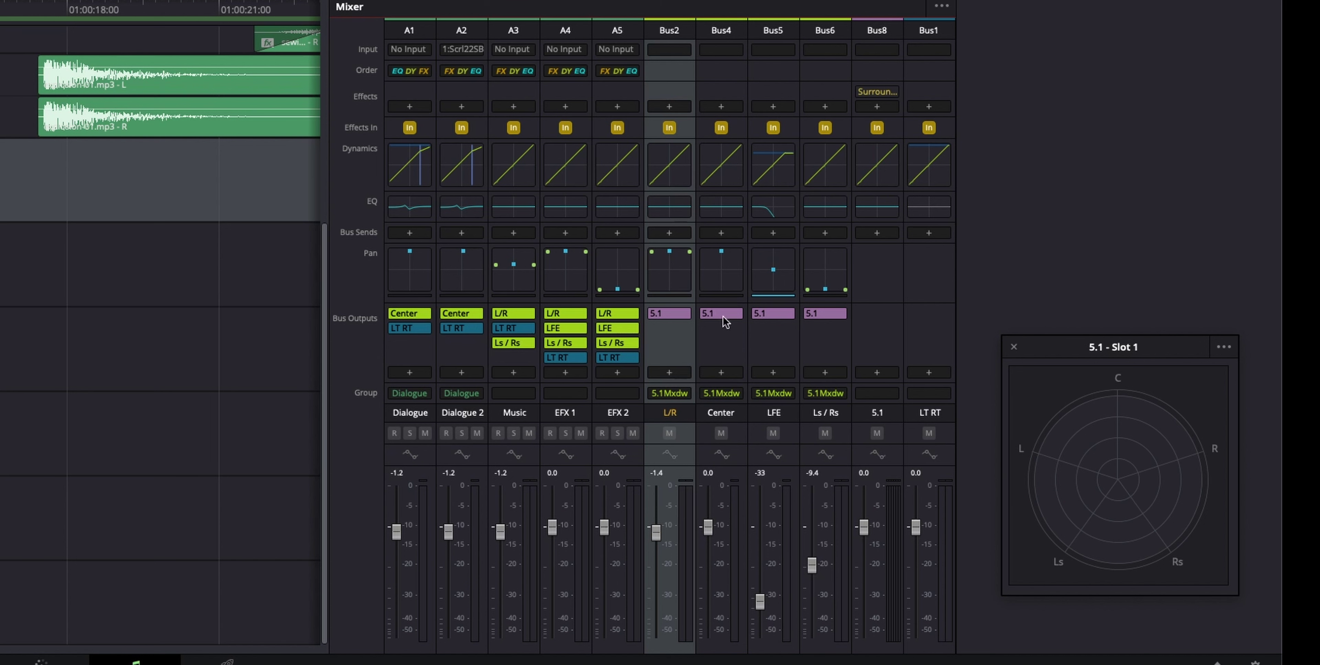
pyautogui.click(732, 332)
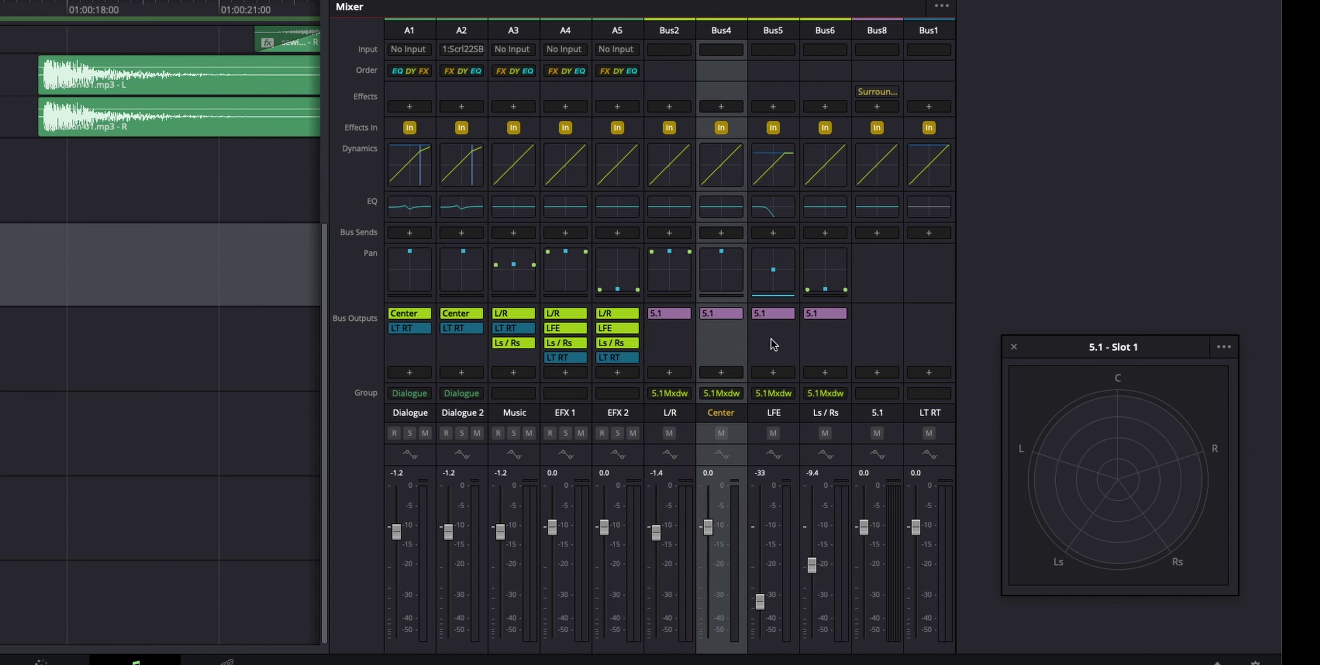
pyautogui.click(784, 344)
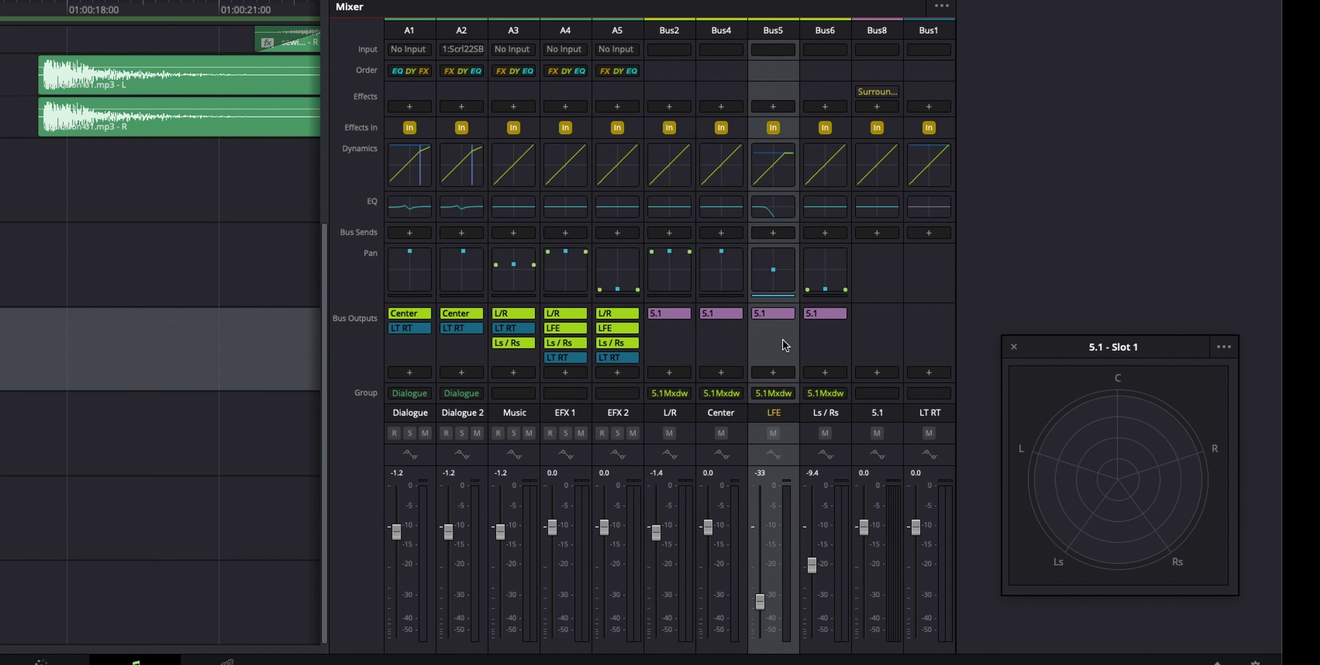
pyautogui.click(831, 347)
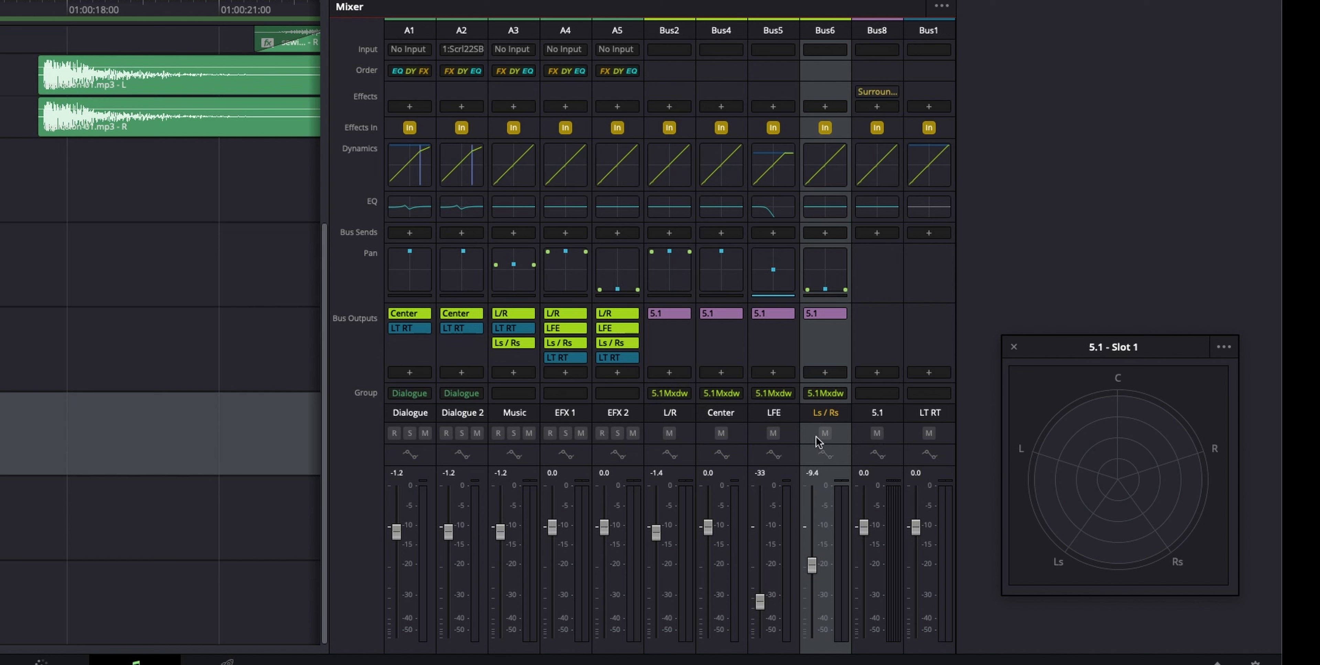
pyautogui.click(692, 349)
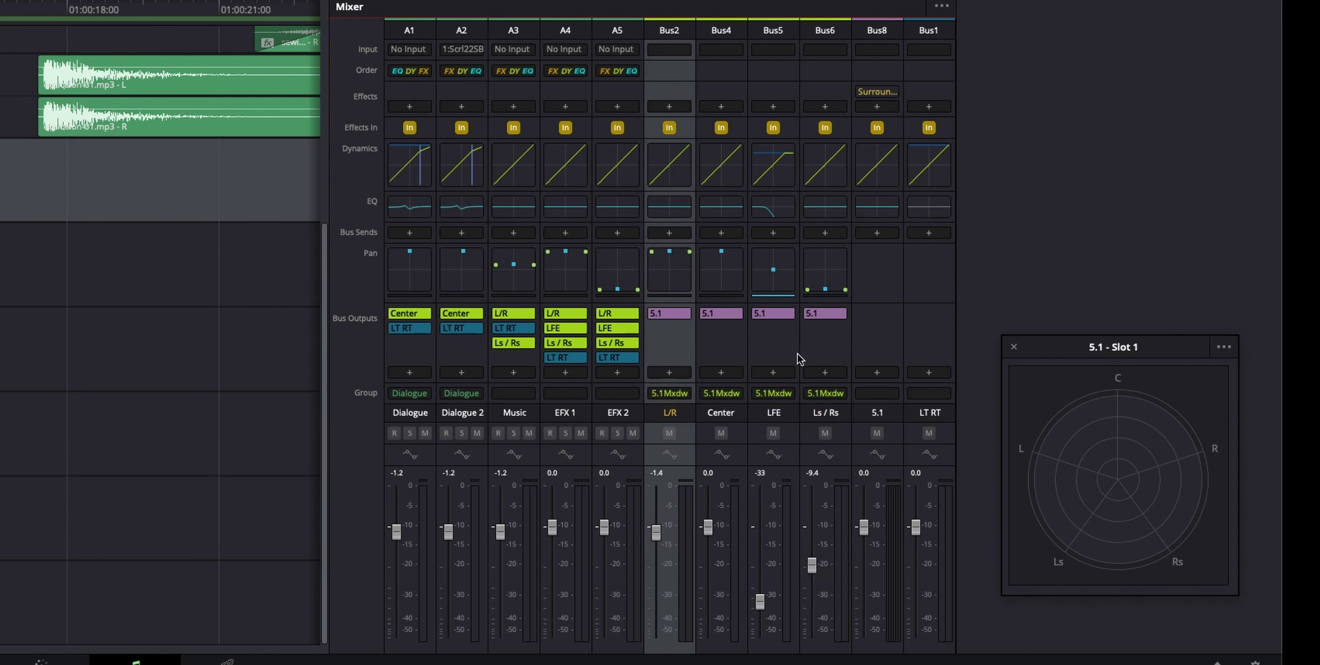
pyautogui.click(723, 357)
pyautogui.click(809, 355)
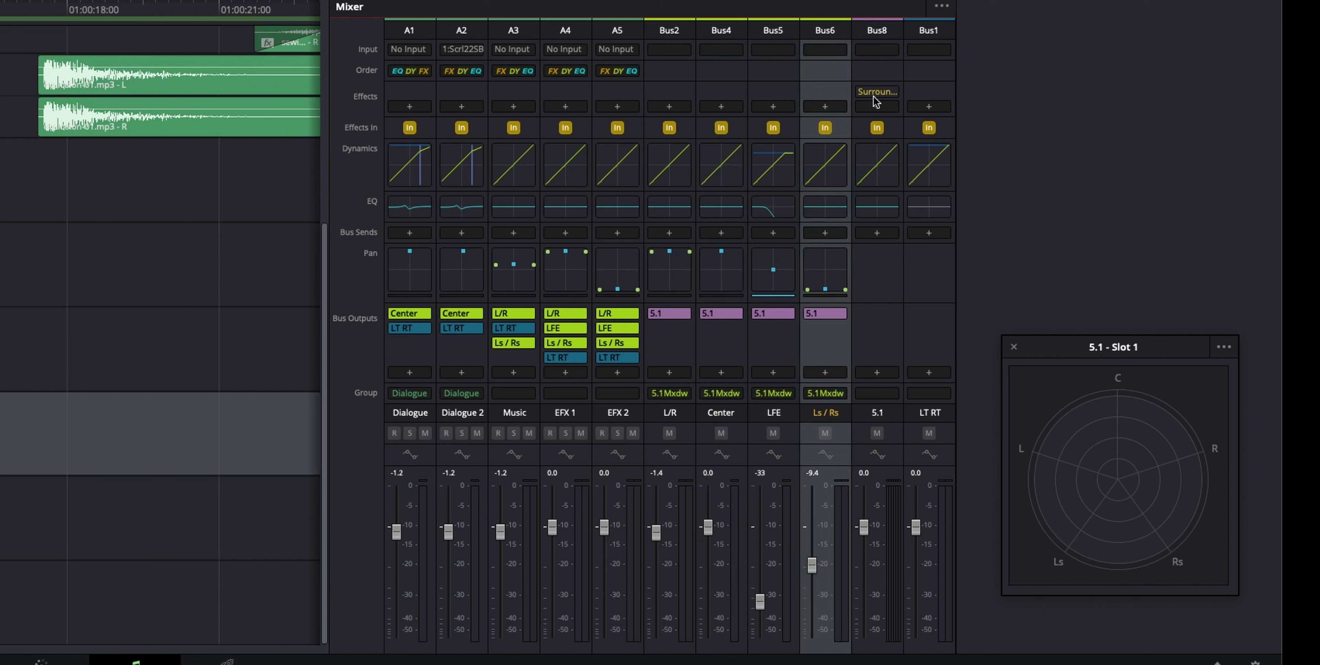
pyautogui.click(877, 29)
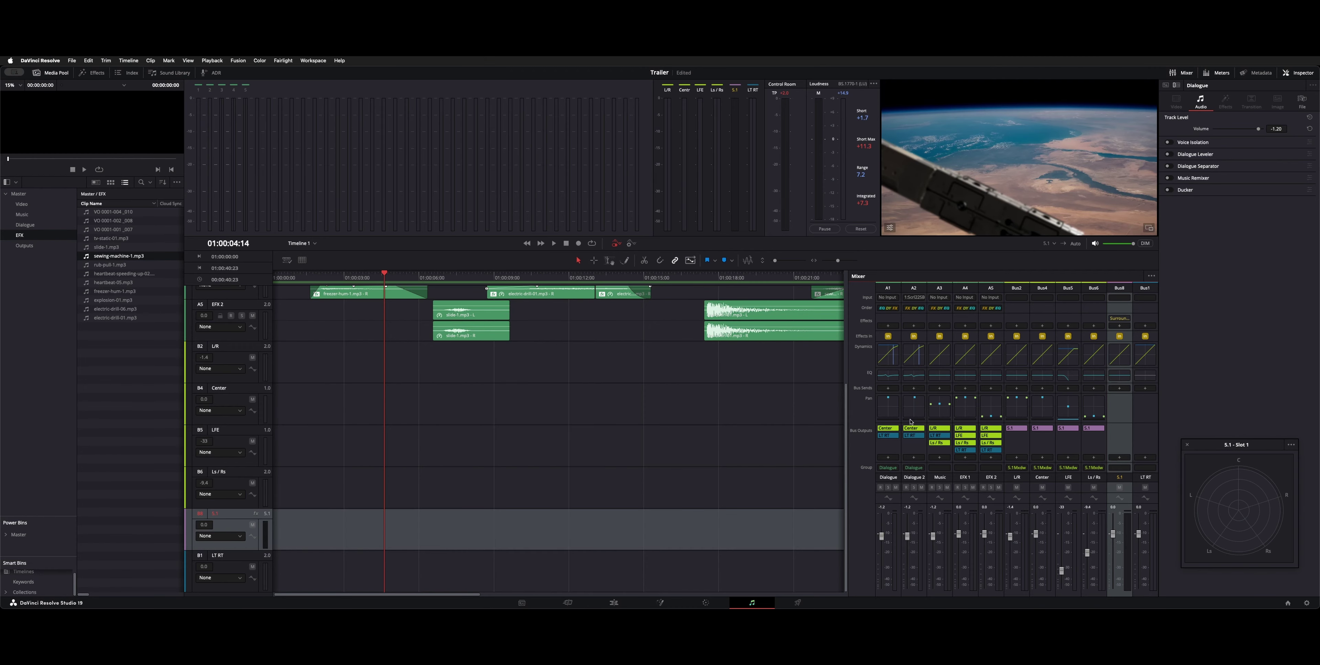
pyautogui.click(750, 438)
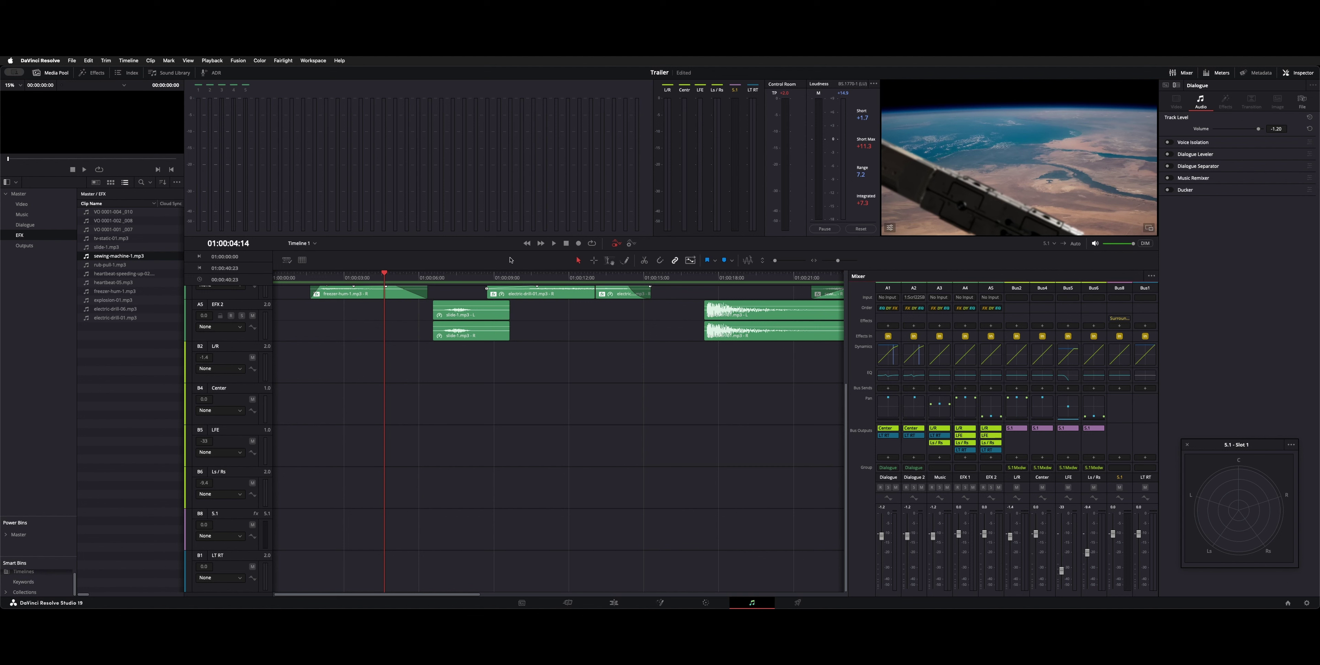
# Open the Bus Format settings and examine each bus's format, channel count and color, from L/R to LT RT
pyautogui.click(283, 61)
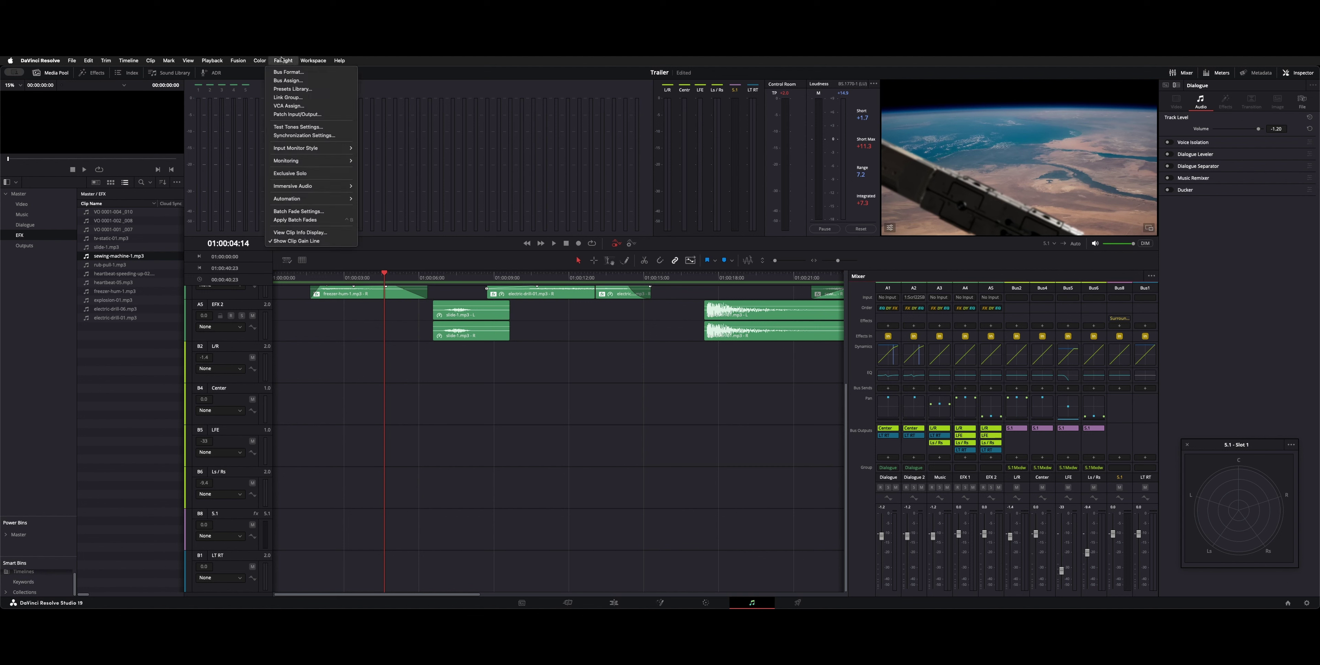
pyautogui.click(278, 75)
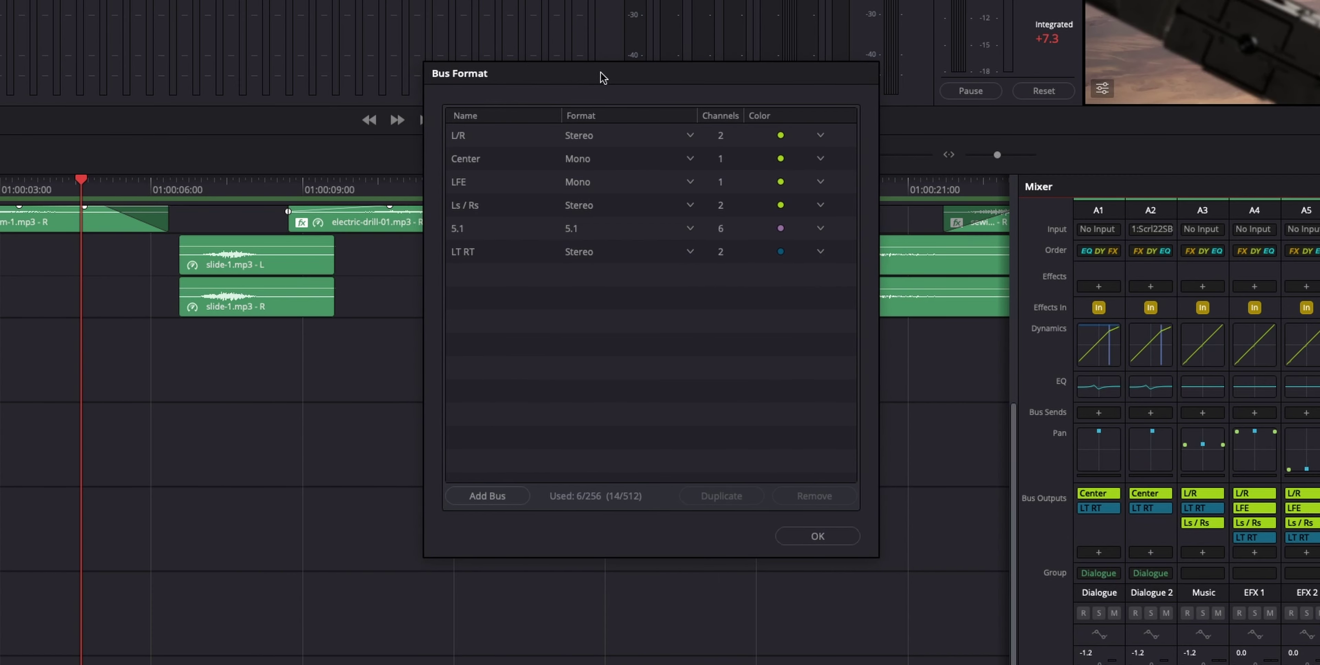
pyautogui.moveTo(603, 76); pyautogui.dragTo(577, 88)
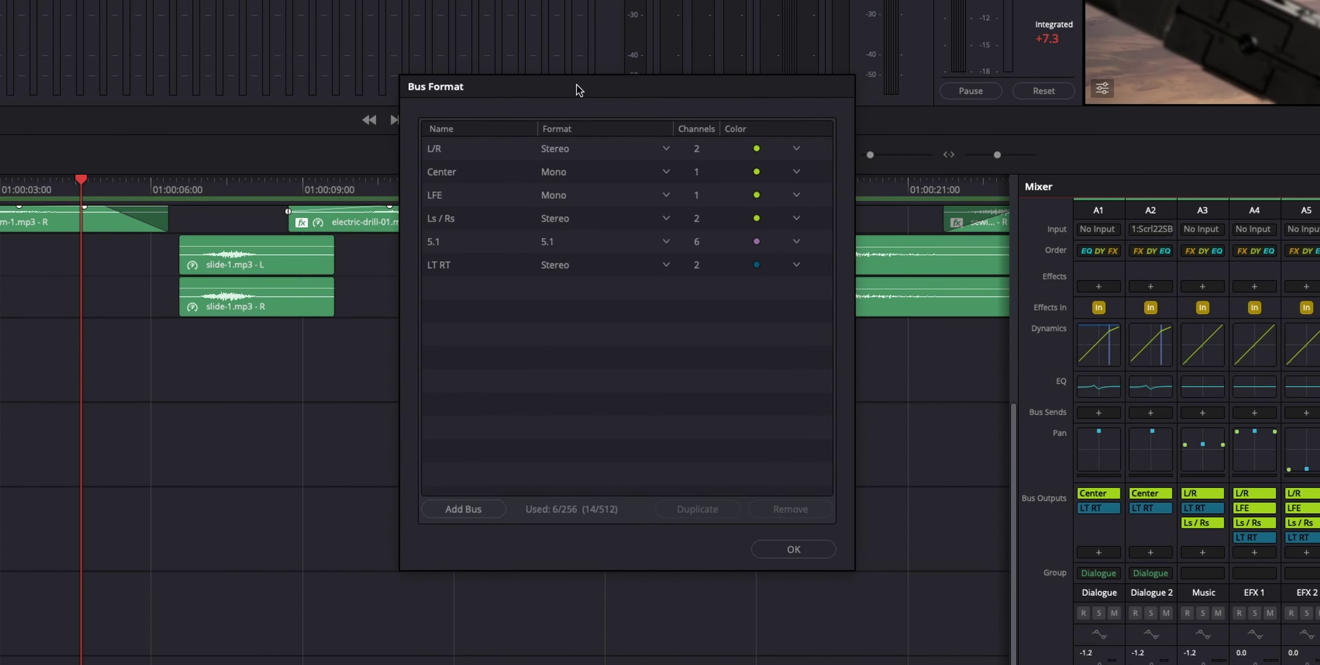
pyautogui.click(435, 157)
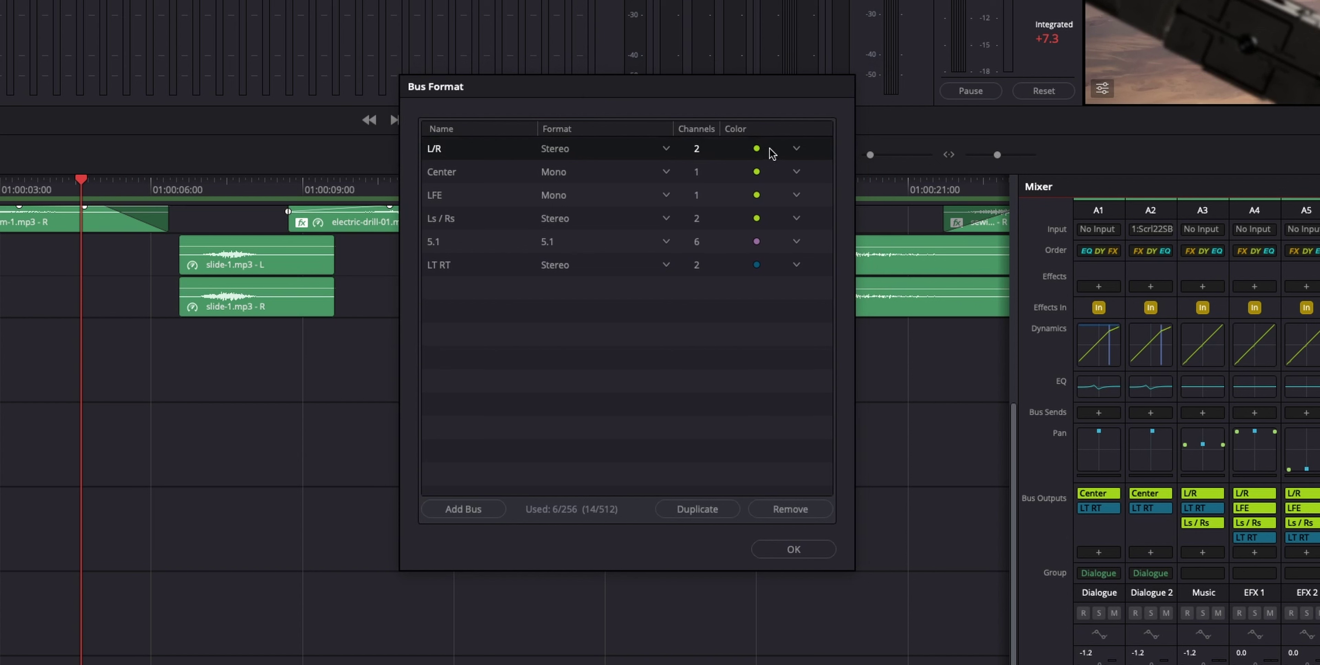
pyautogui.click(476, 173)
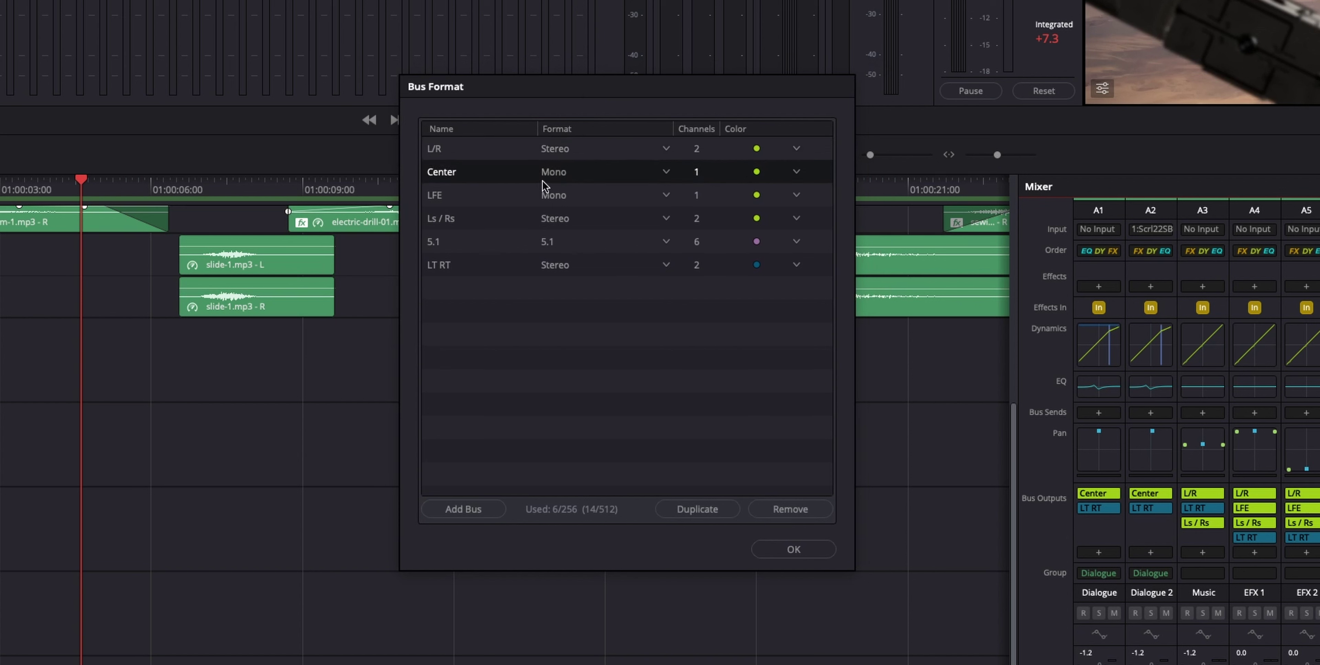
pyautogui.click(498, 195)
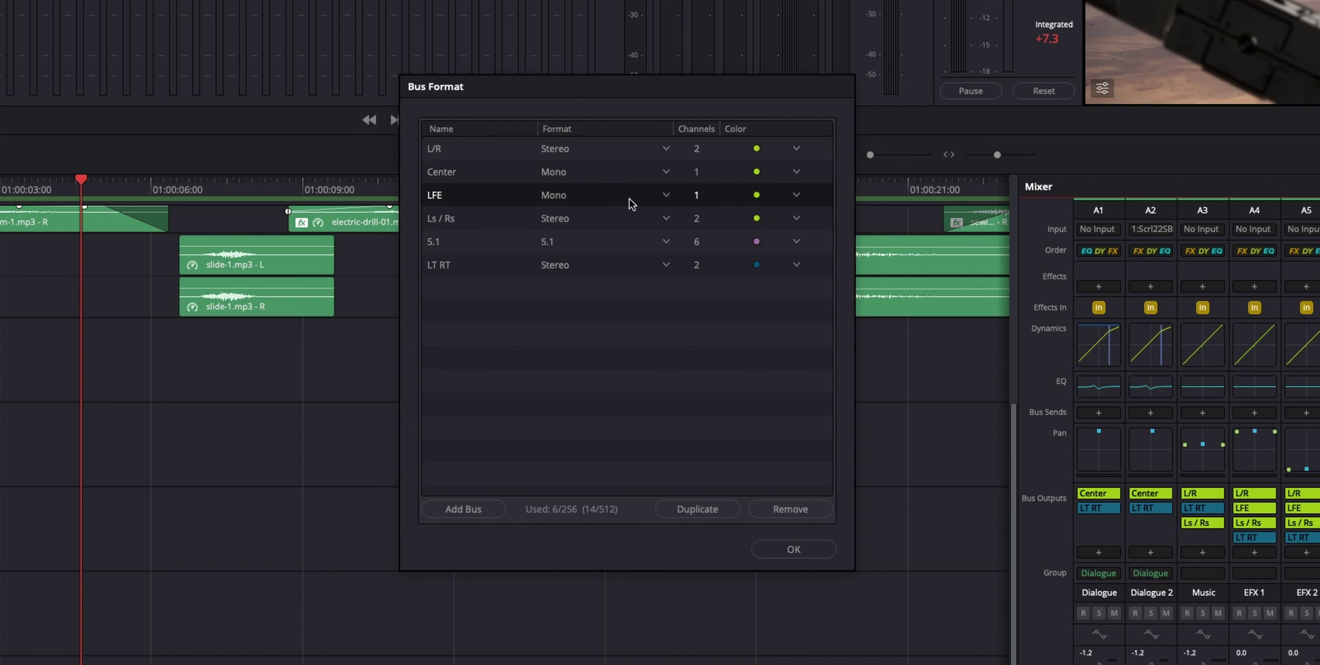
pyautogui.click(527, 225)
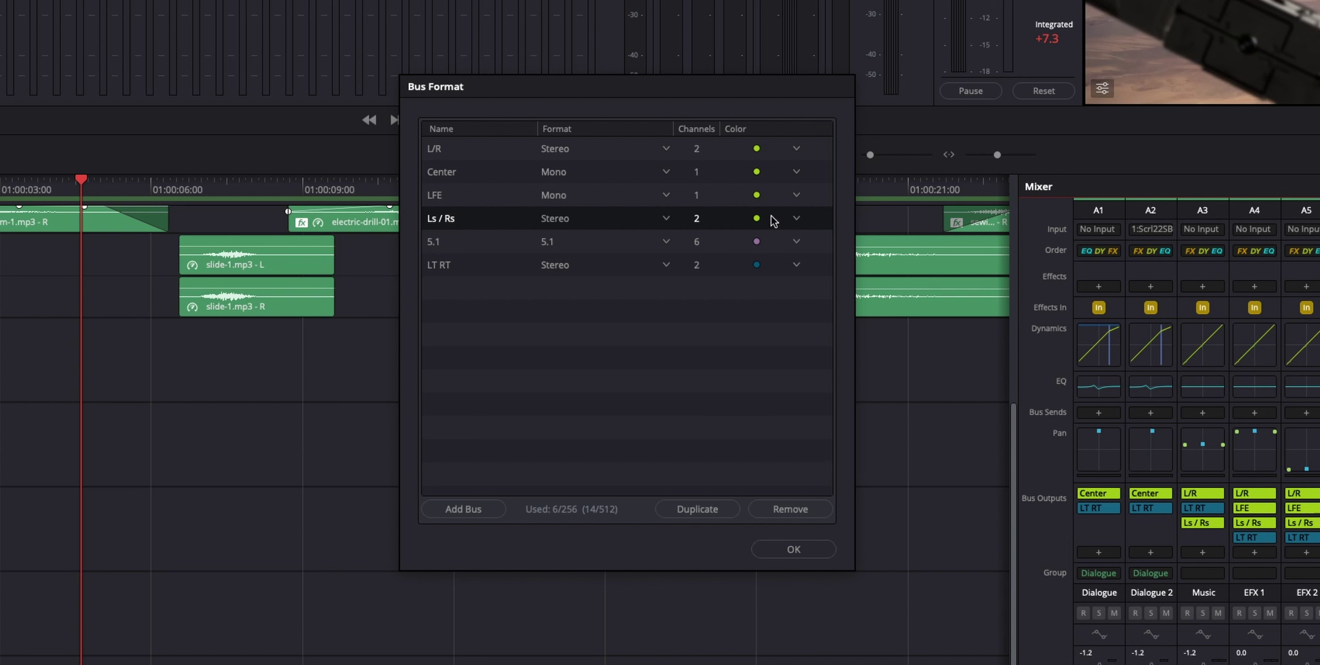
pyautogui.click(456, 246)
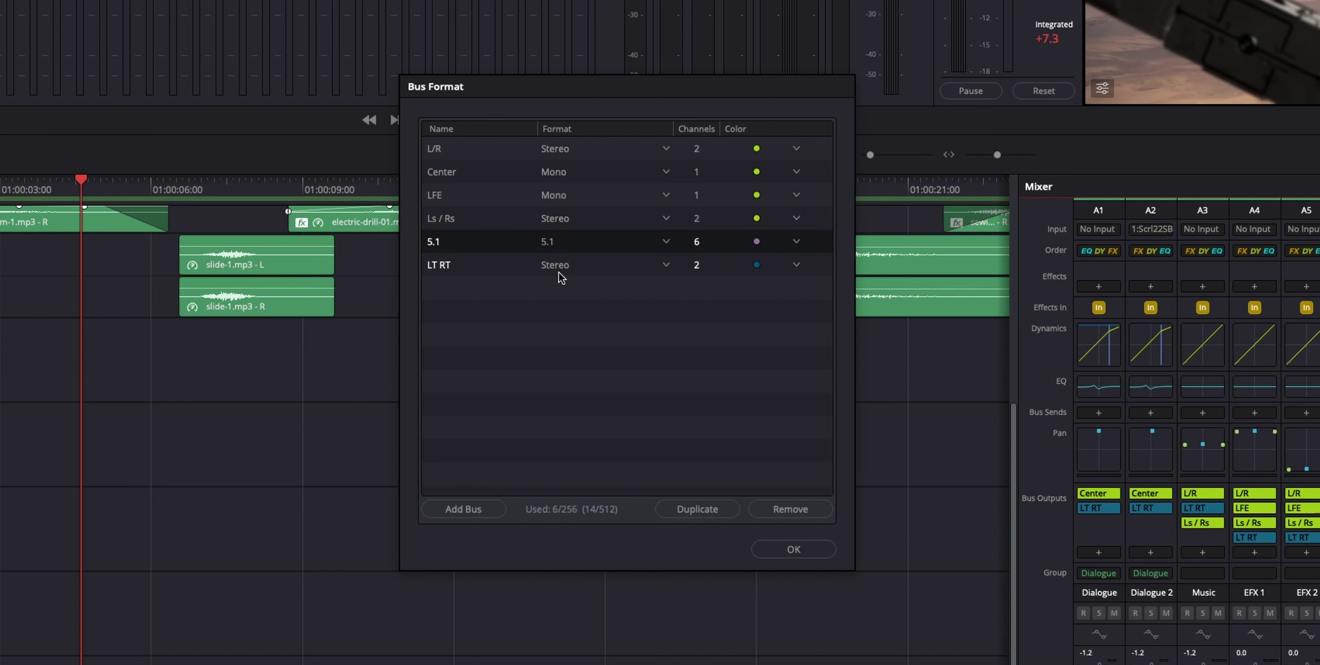
pyautogui.click(494, 274)
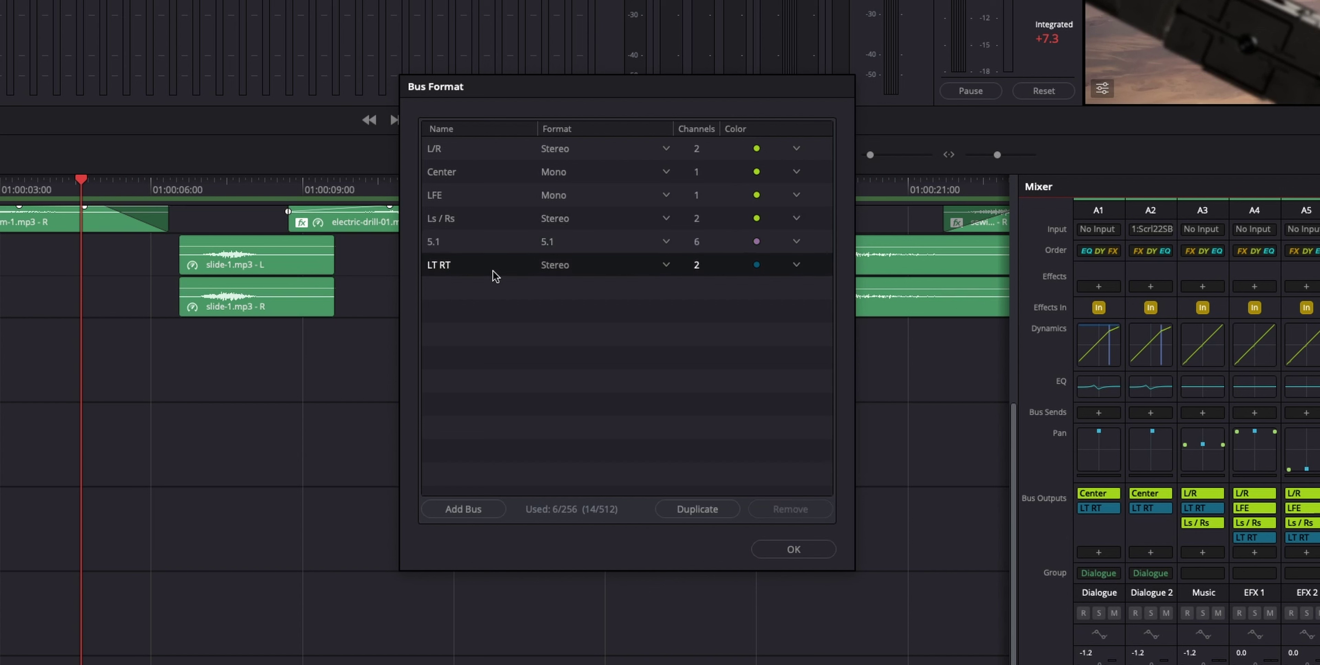
pyautogui.click(527, 384)
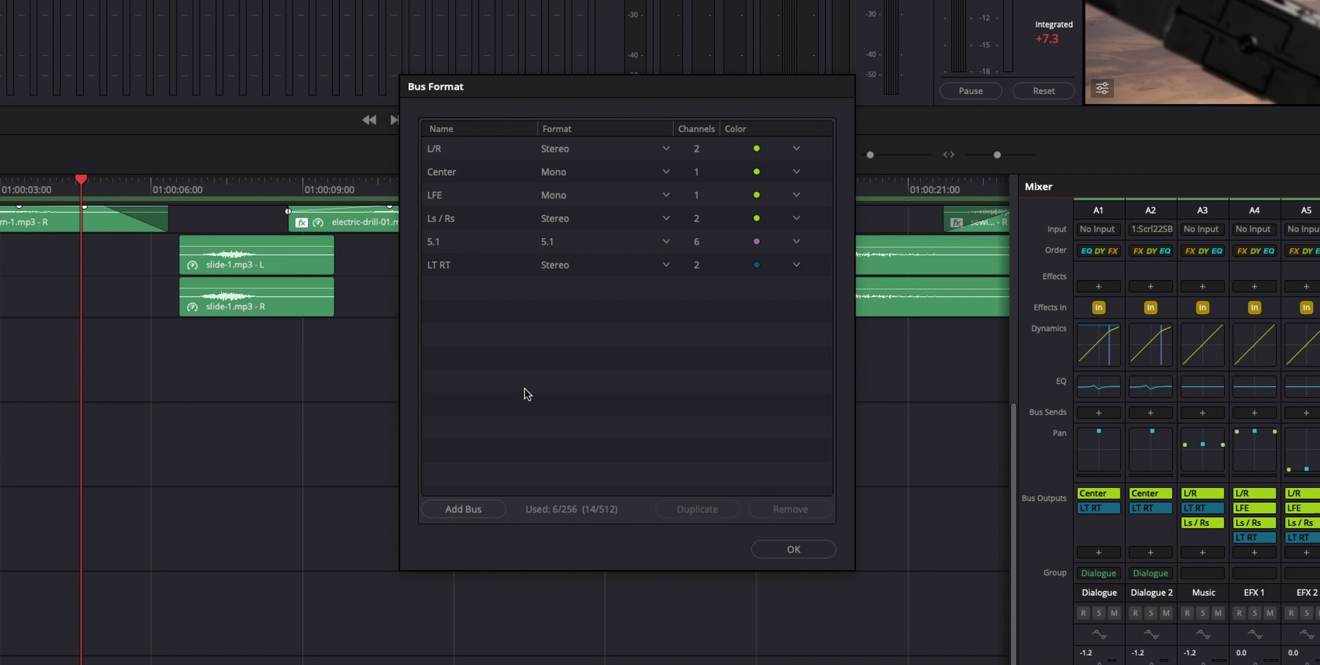
# Add a new bus to the bus list and open its name for editing
pyautogui.click(480, 511)
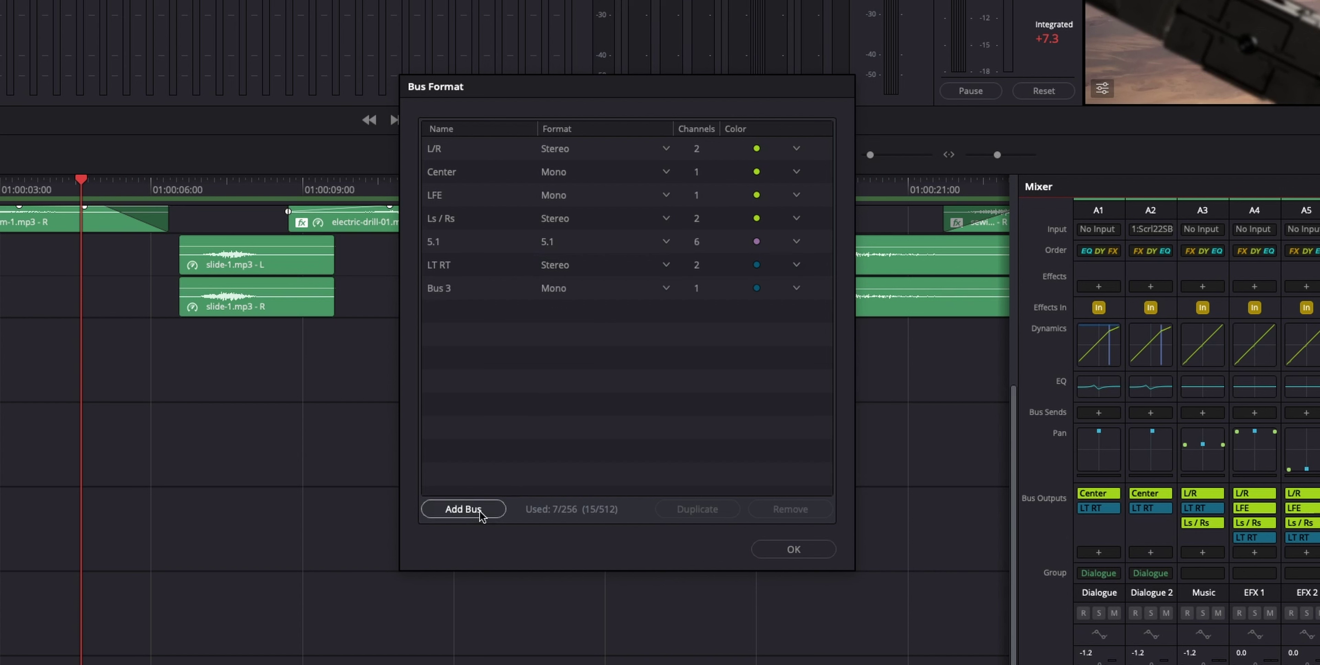
pyautogui.click(489, 290)
pyautogui.doubleClick(449, 290)
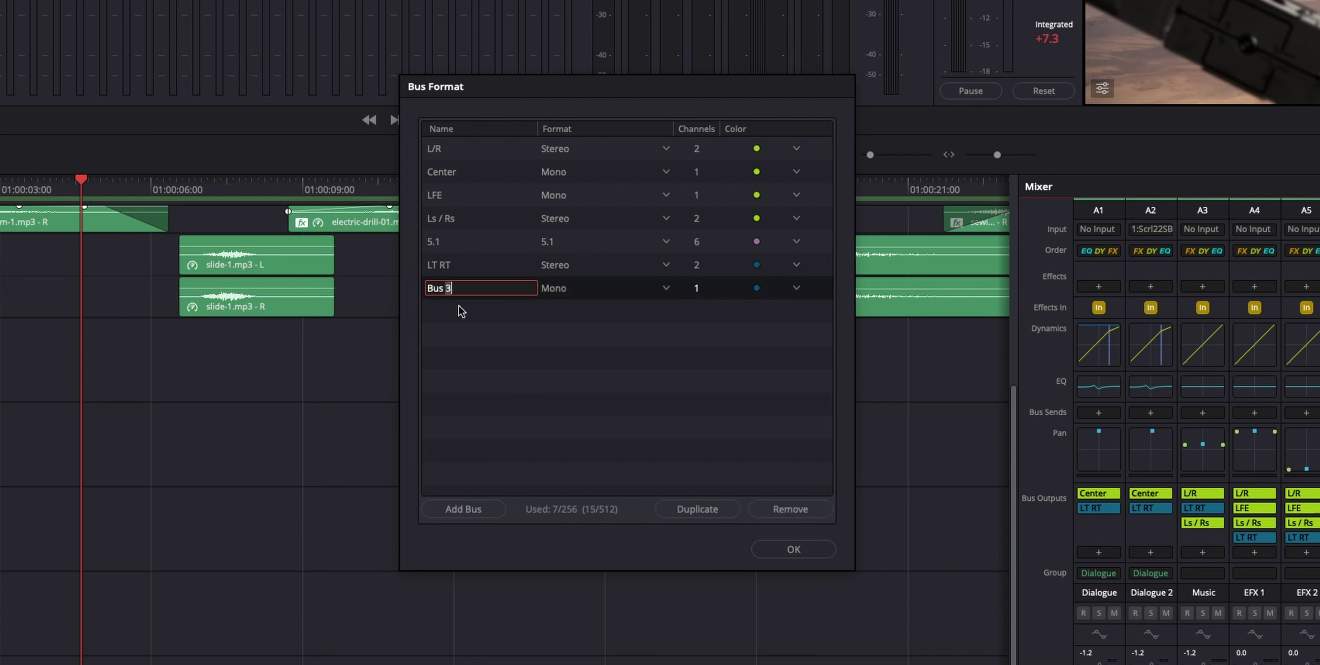
pyautogui.click(604, 311)
# View the new bus's 5.x format options without changing its format, and remove the bus
pyautogui.click(600, 292)
pyautogui.click(600, 293)
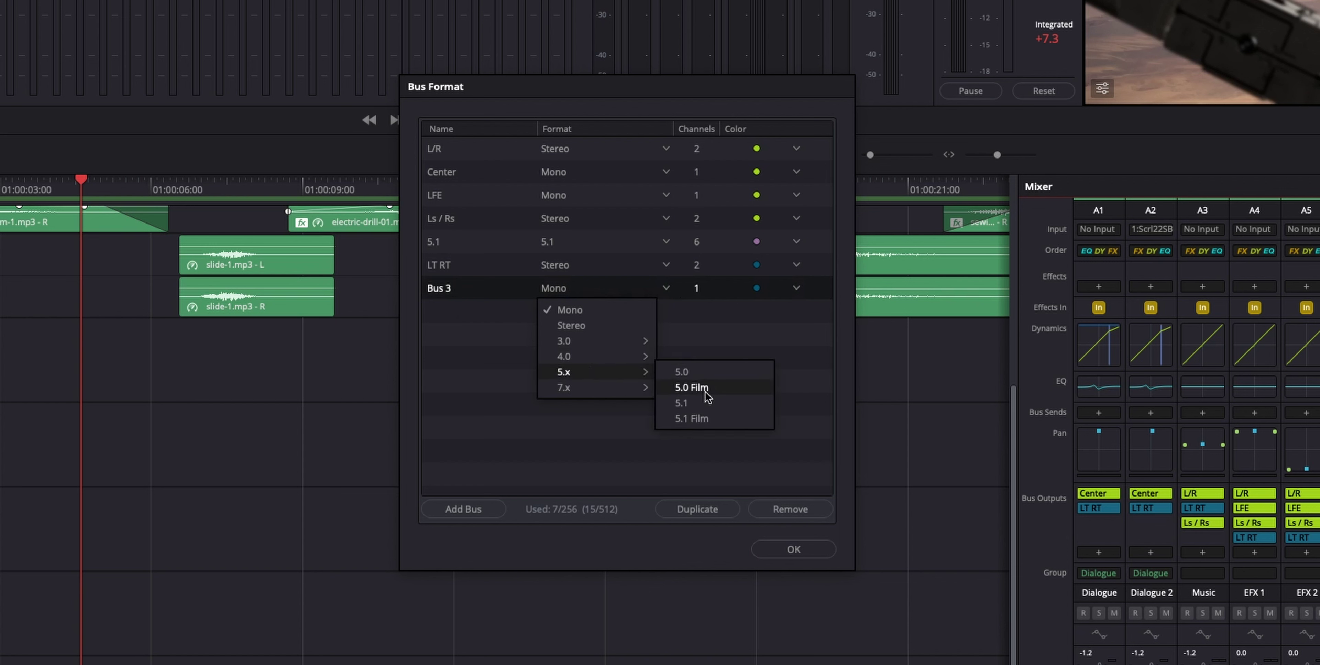
pyautogui.click(731, 303)
pyautogui.click(592, 361)
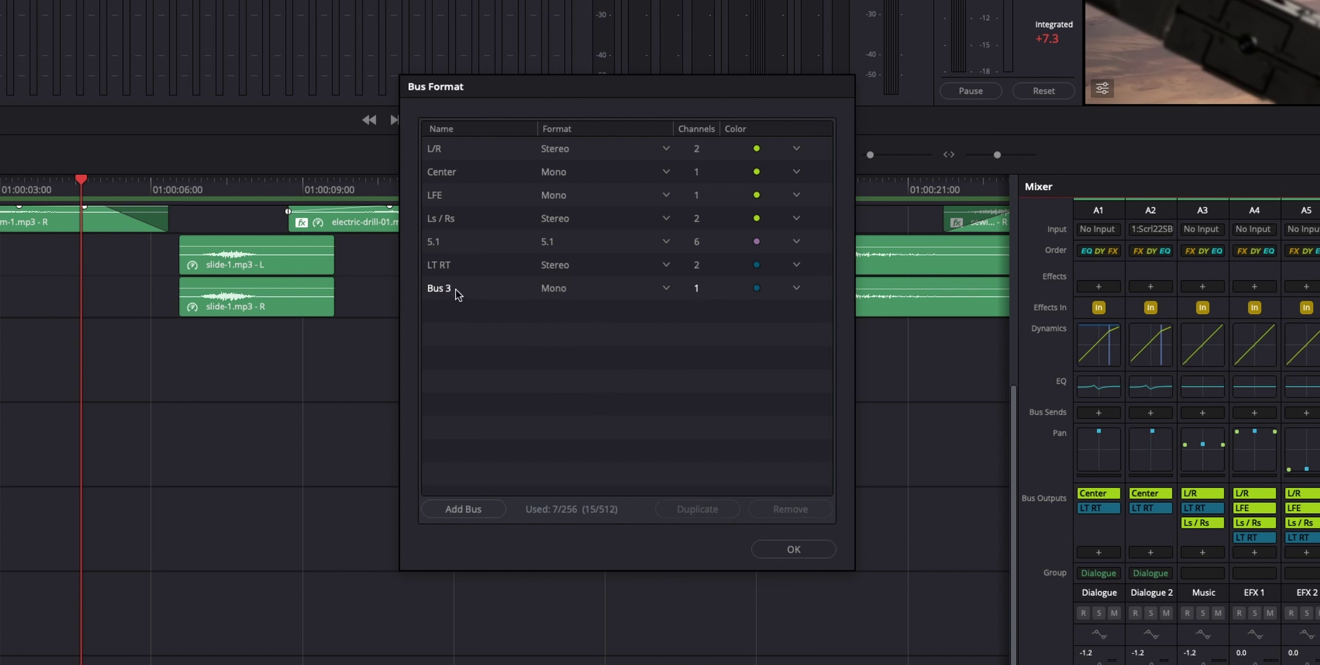
pyautogui.click(457, 292)
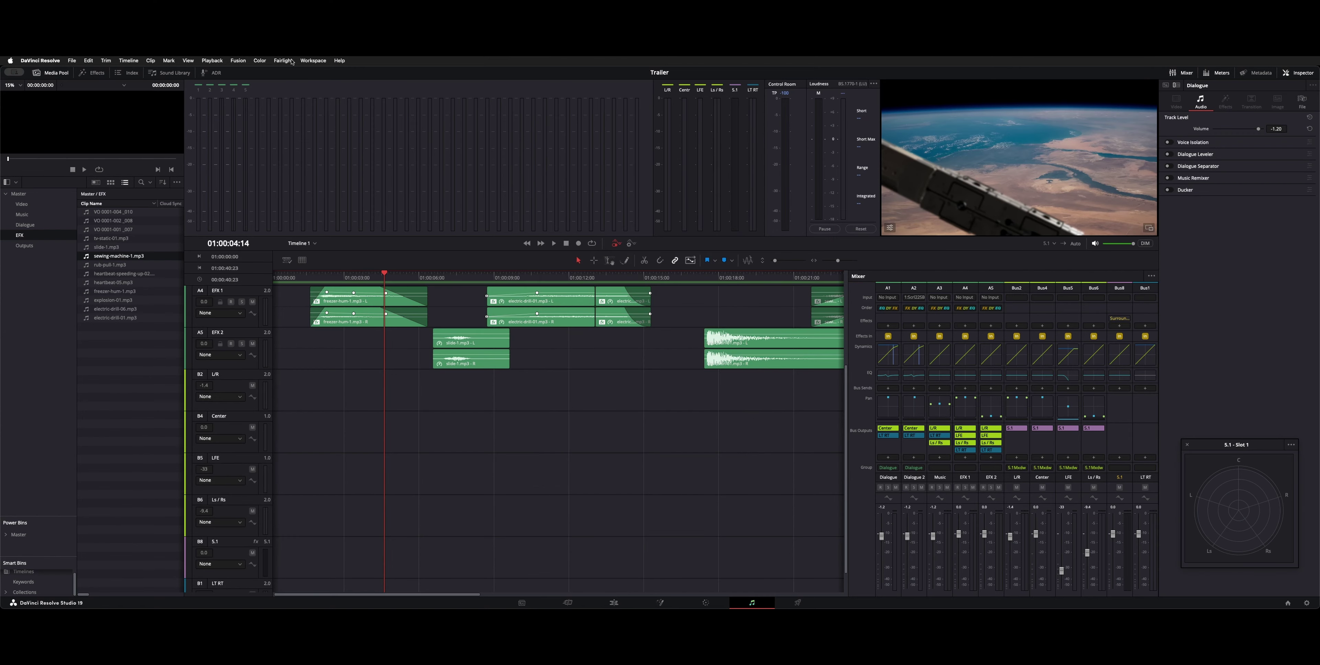
# Open the Bus Assign settings, examine the buses and the tracks' assignments, and close them
pyautogui.click(283, 61)
pyautogui.click(290, 81)
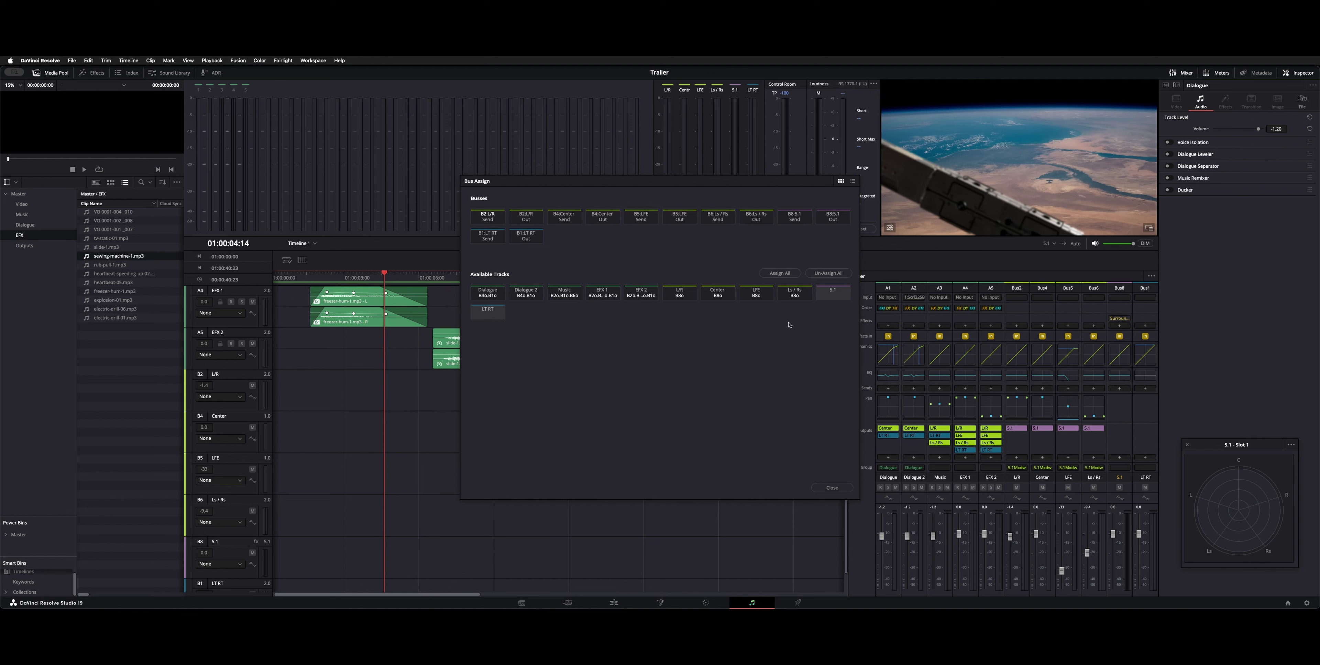
pyautogui.click(848, 486)
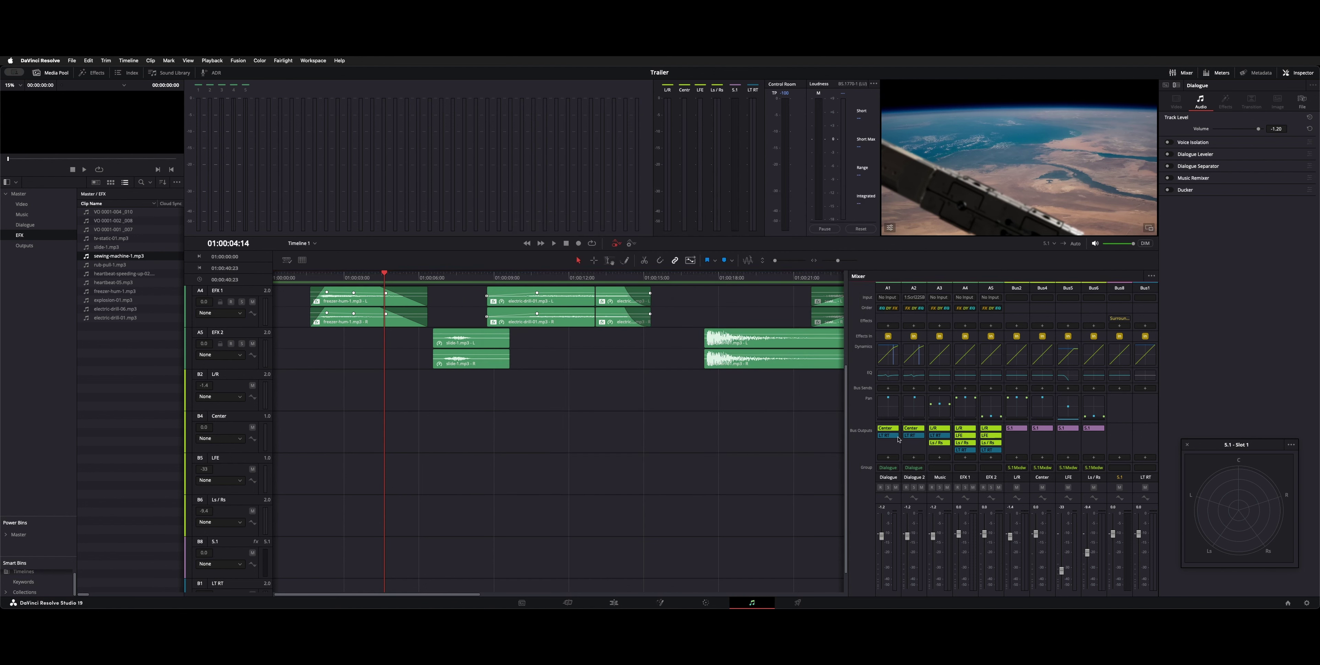
# Select the L/R bus in the mixer and view its available bus outputs without changing its 5.1 assignment
pyautogui.click(1021, 442)
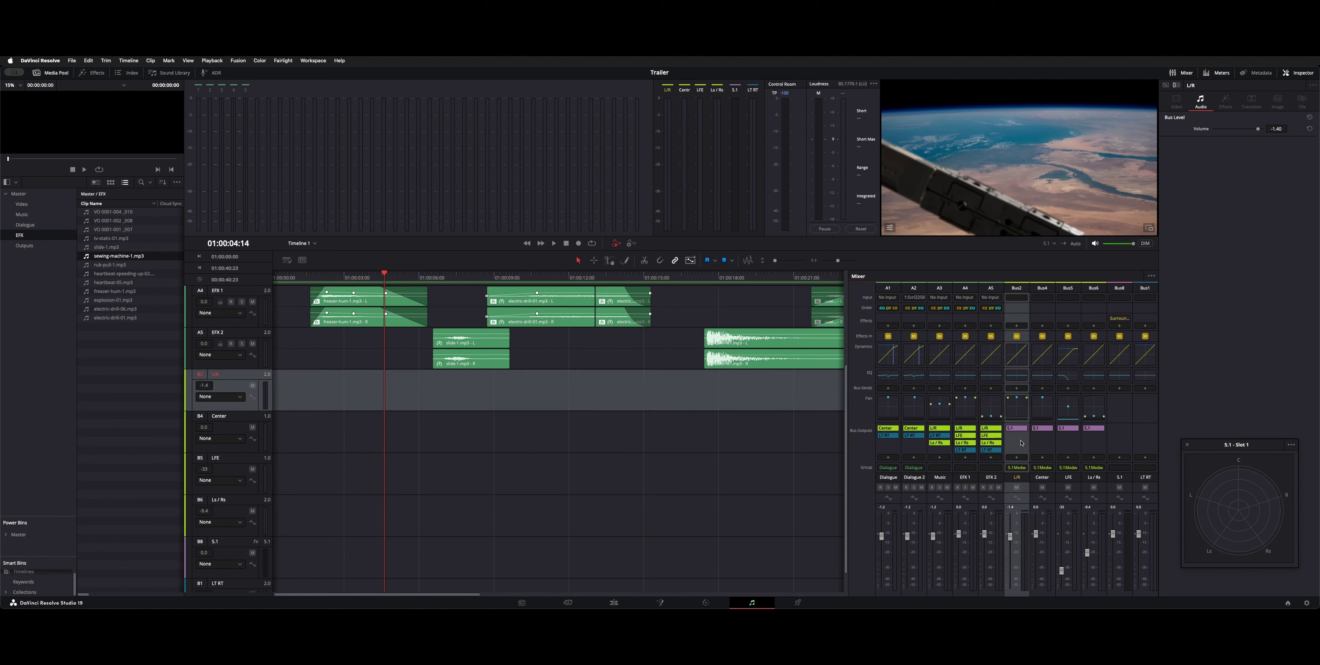
pyautogui.click(1022, 429)
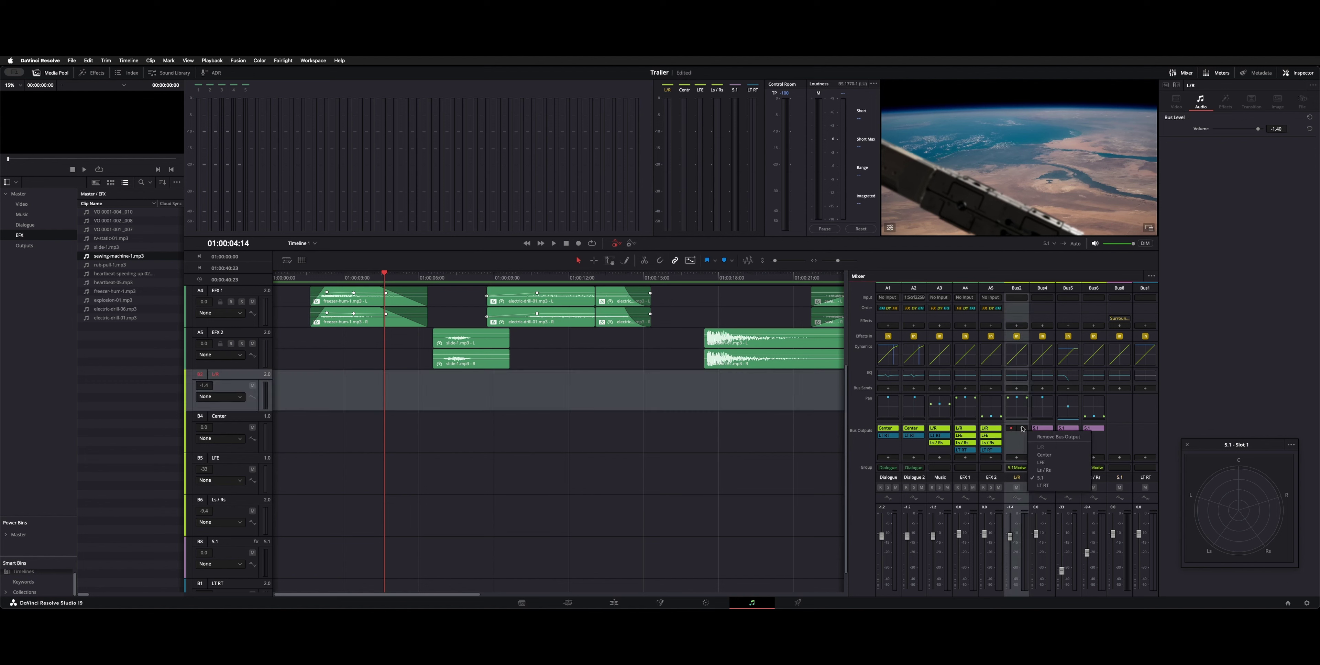
pyautogui.click(1015, 454)
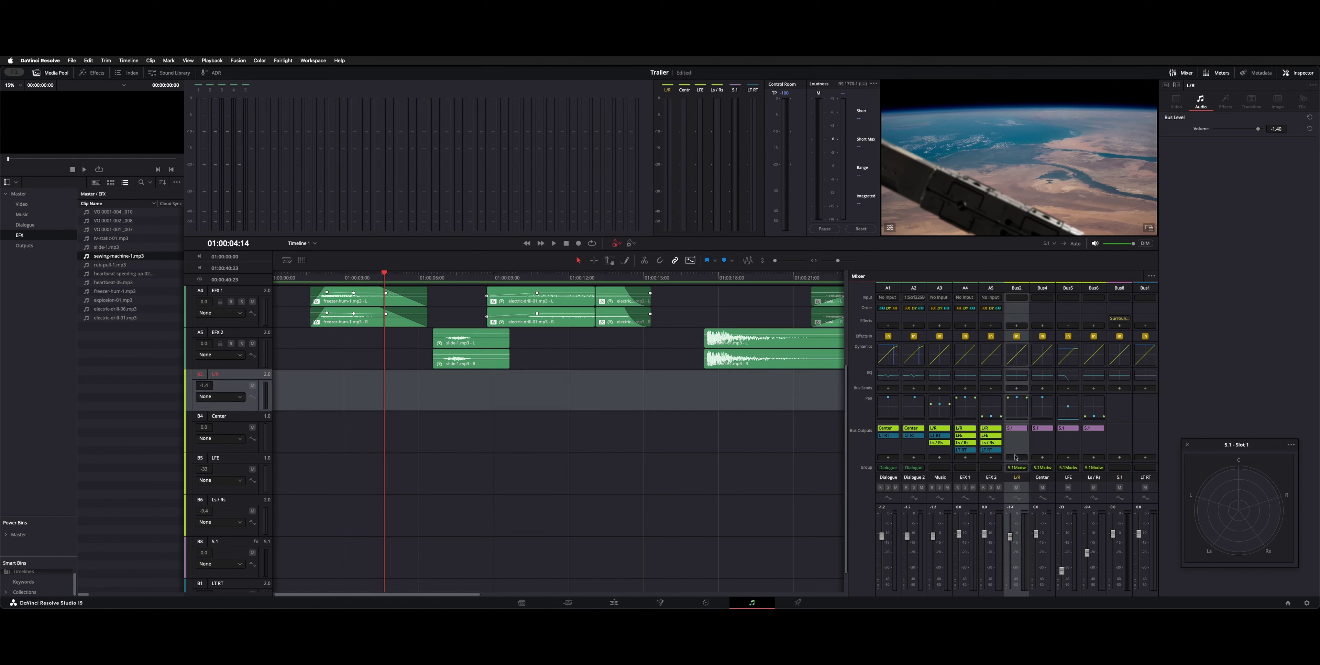
pyautogui.click(1015, 456)
pyautogui.click(1036, 442)
pyautogui.click(748, 478)
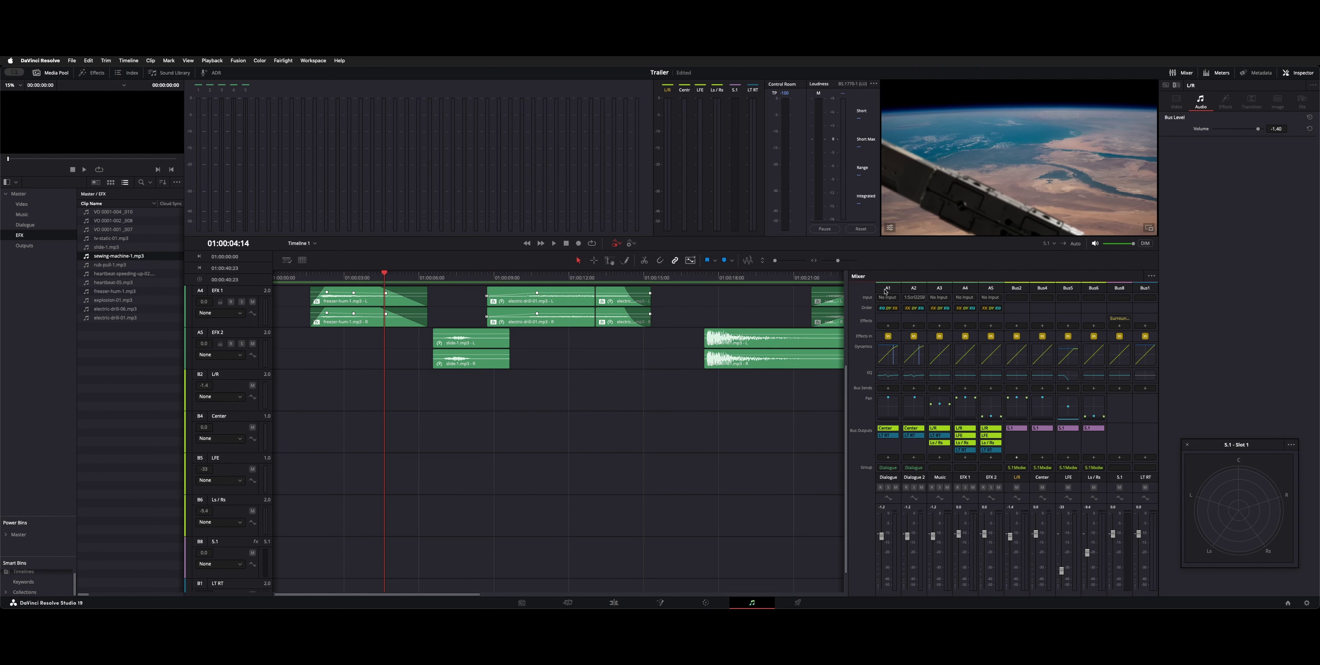
# Examine the mixer strips of the audio tracks and the L/R, 5.1 and LT RT buses, comparing their bus output routing
pyautogui.click(941, 289)
pyautogui.click(990, 288)
pyautogui.click(1026, 467)
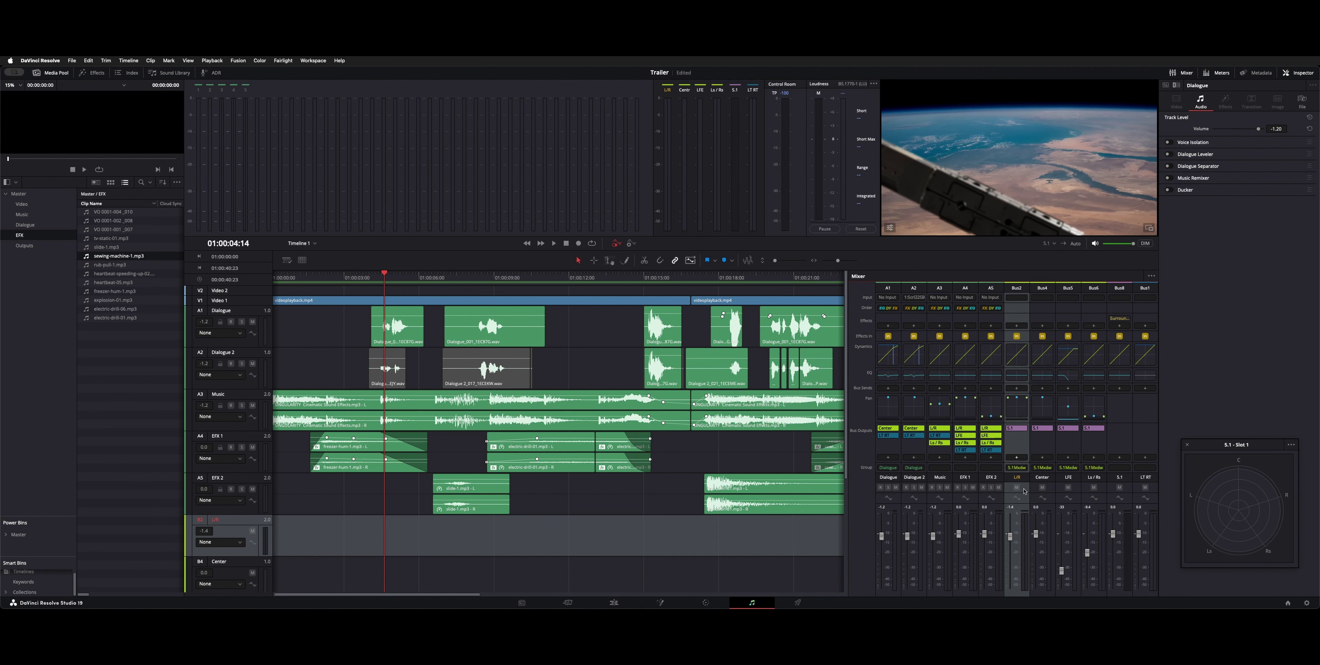
pyautogui.click(1120, 301)
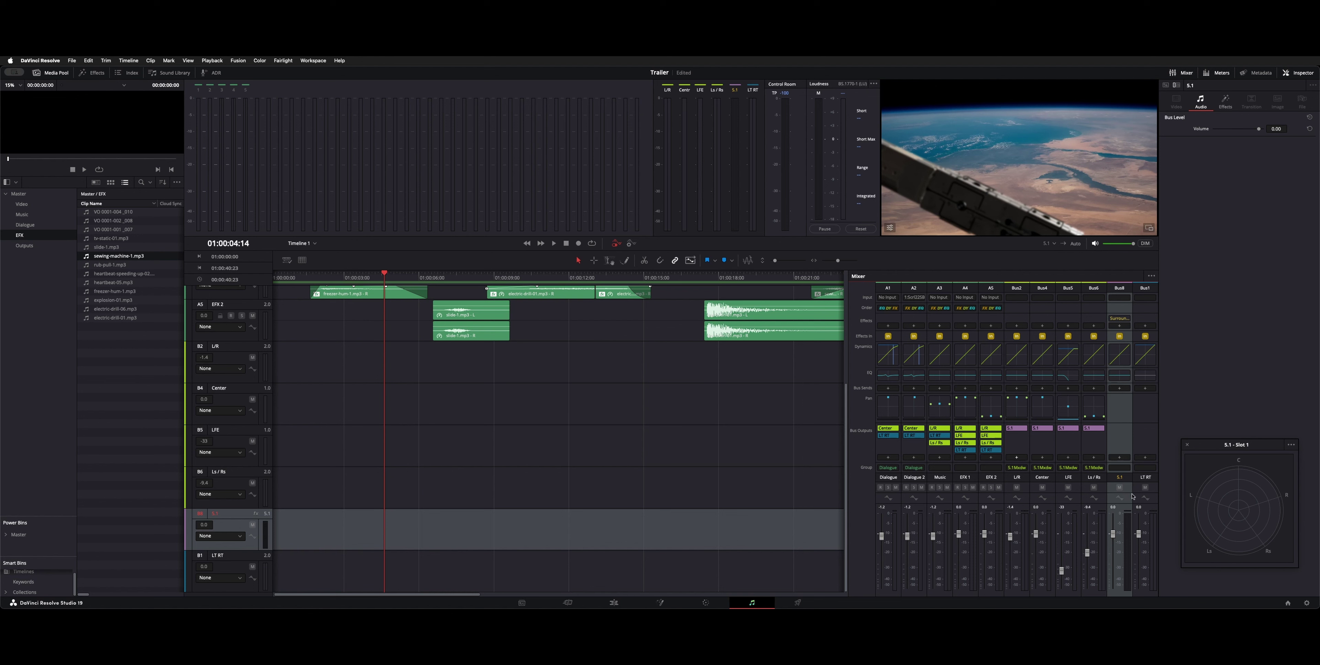
pyautogui.click(1141, 305)
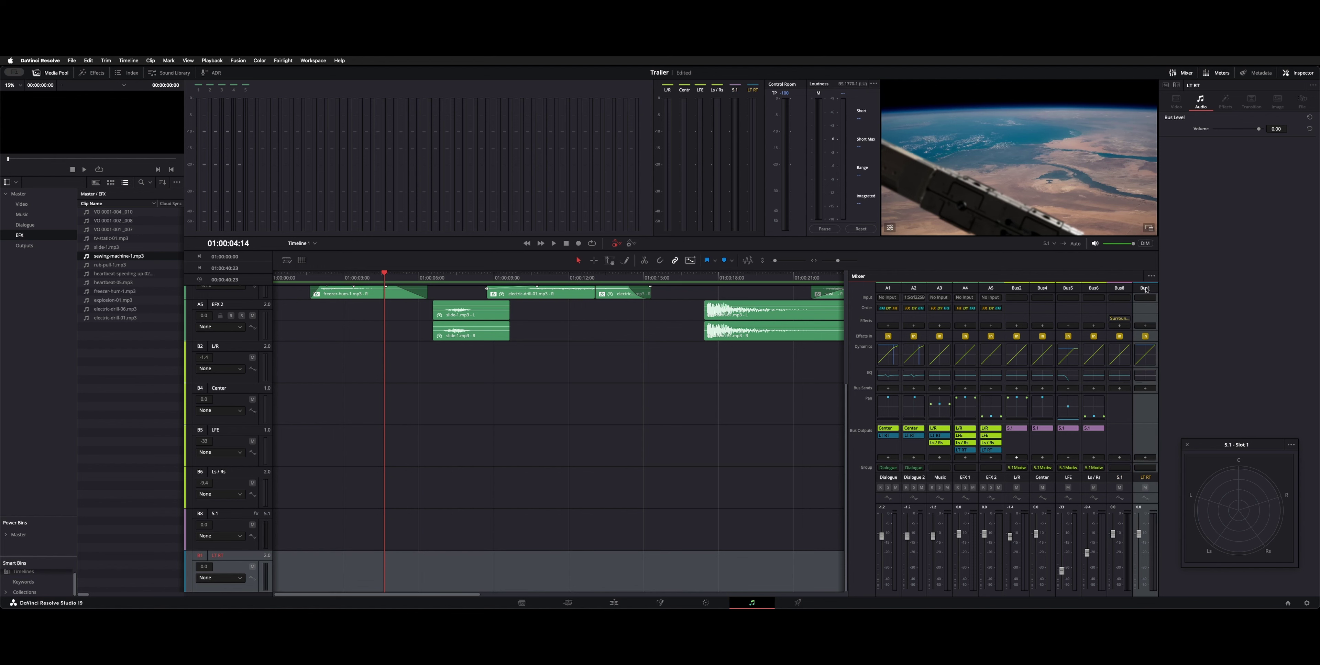
pyautogui.click(891, 436)
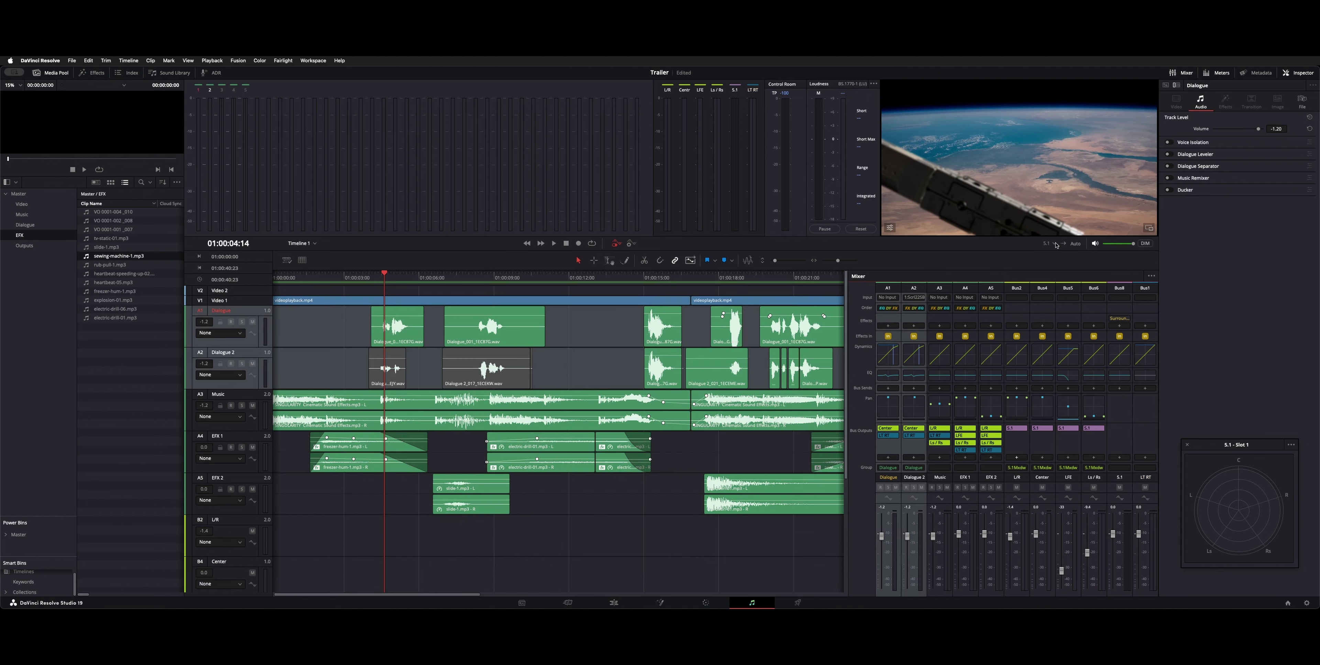
# Switch the monitored bus to LT RT and set it back to 5.1
pyautogui.click(1054, 244)
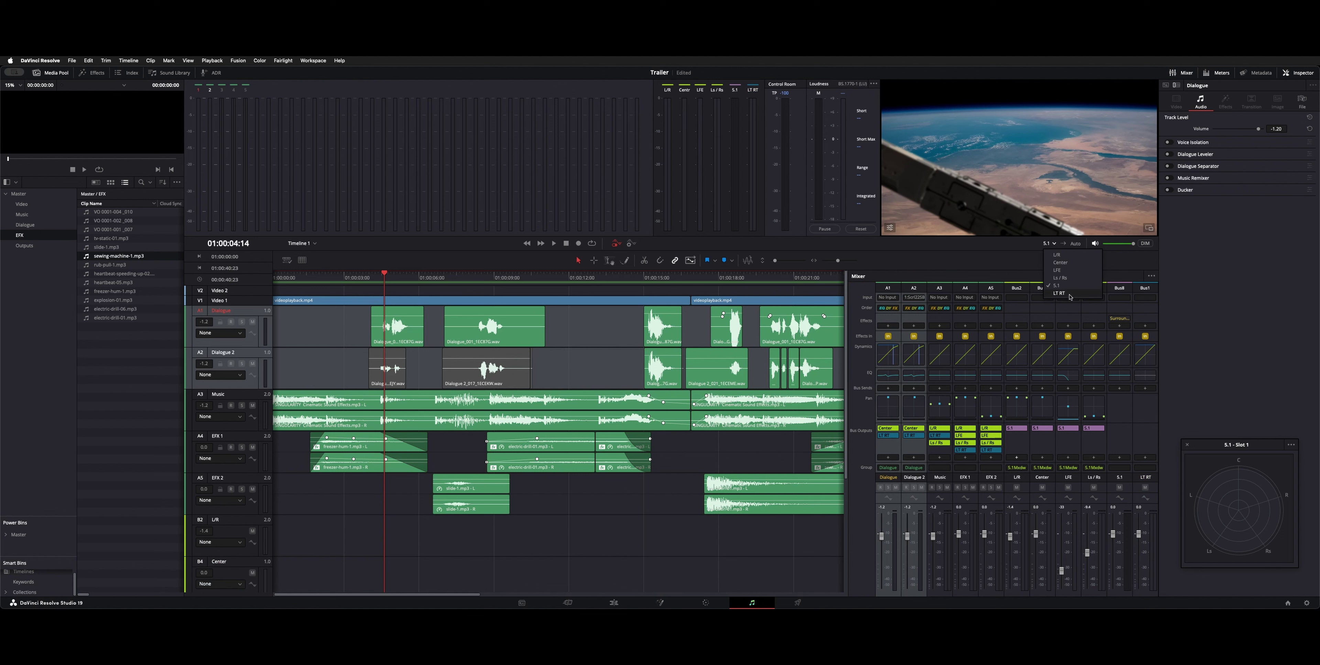
pyautogui.click(1059, 292)
pyautogui.click(1048, 244)
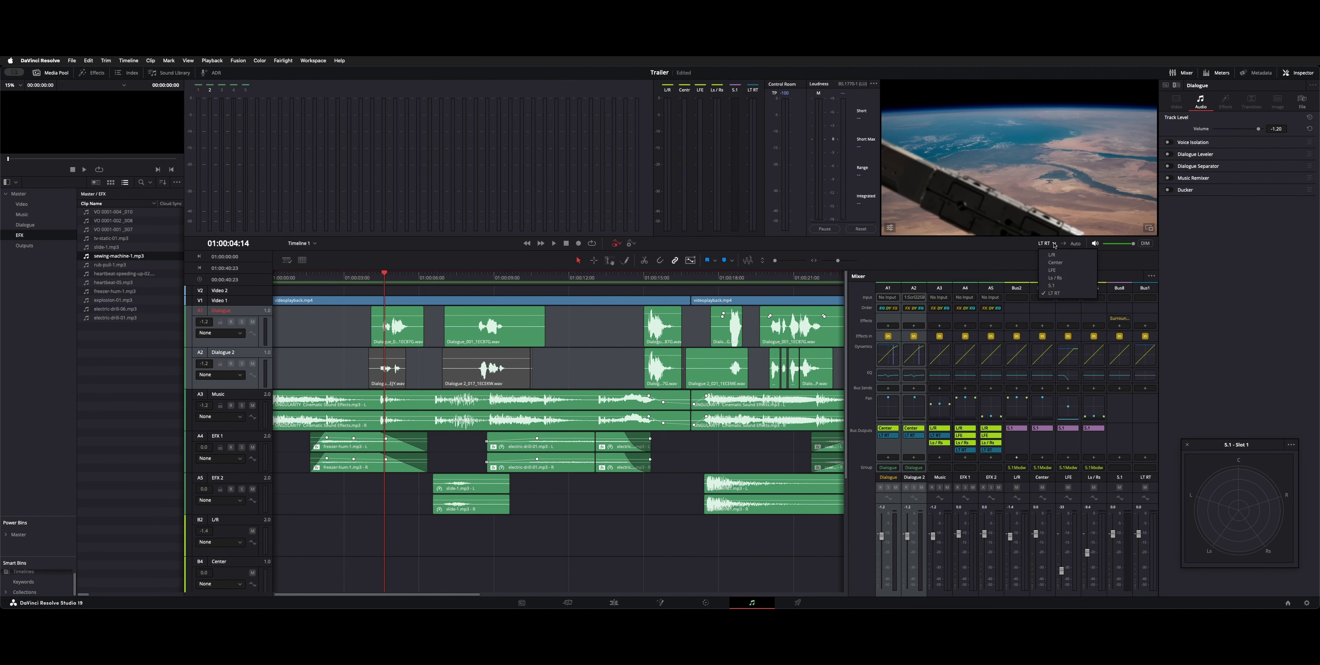
pyautogui.click(1031, 272)
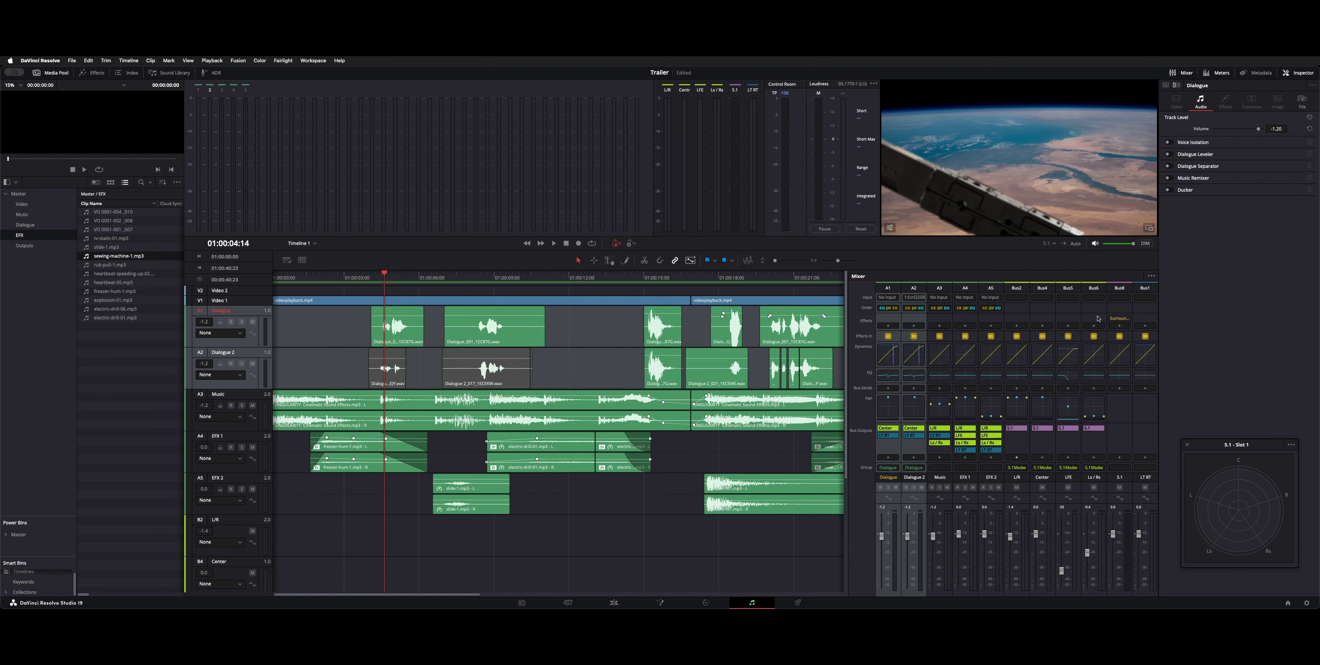
# View the Metering effects available for the 5.1 bus, including Surround Analyzer, and move the open 5.1 analyzer window higher
pyautogui.click(1119, 289)
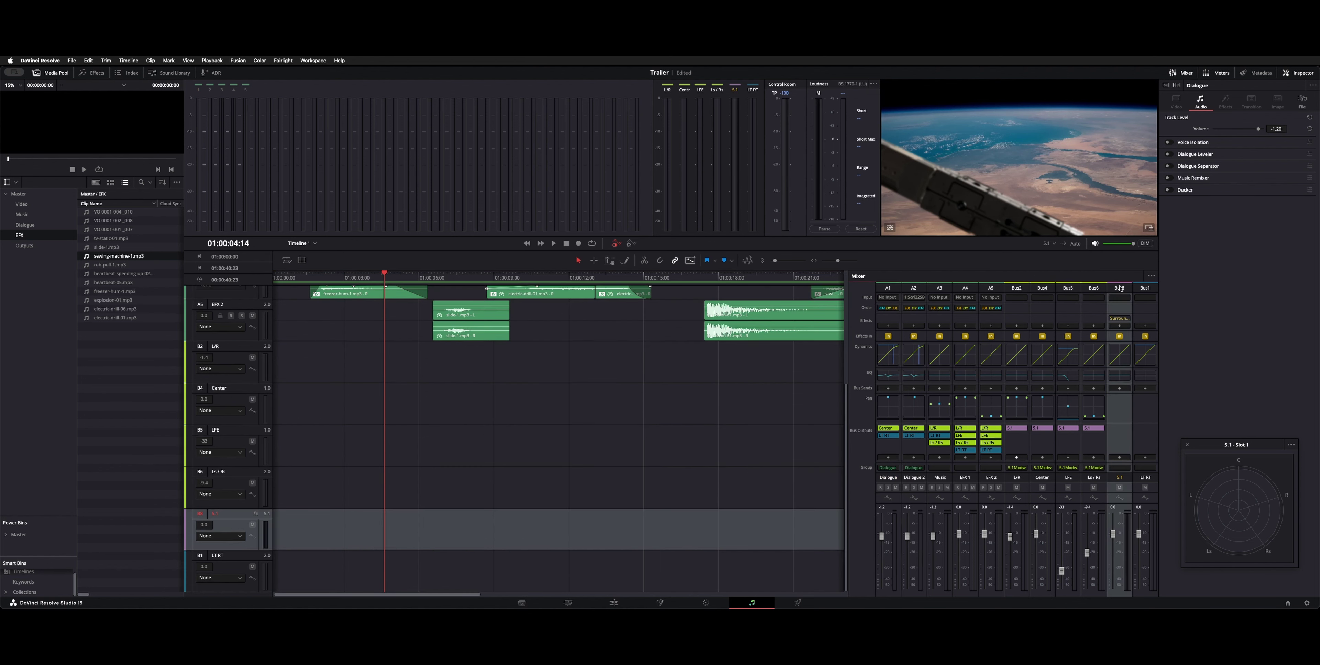
pyautogui.click(1120, 326)
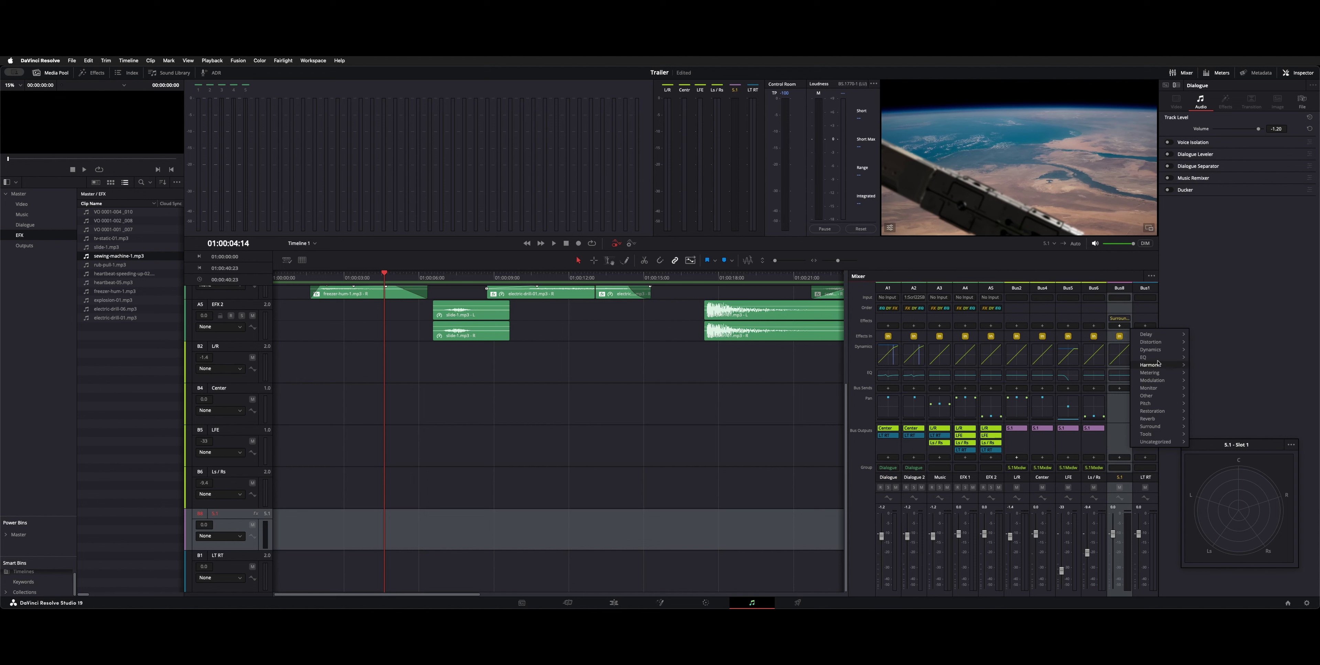
pyautogui.moveTo(1163, 372)
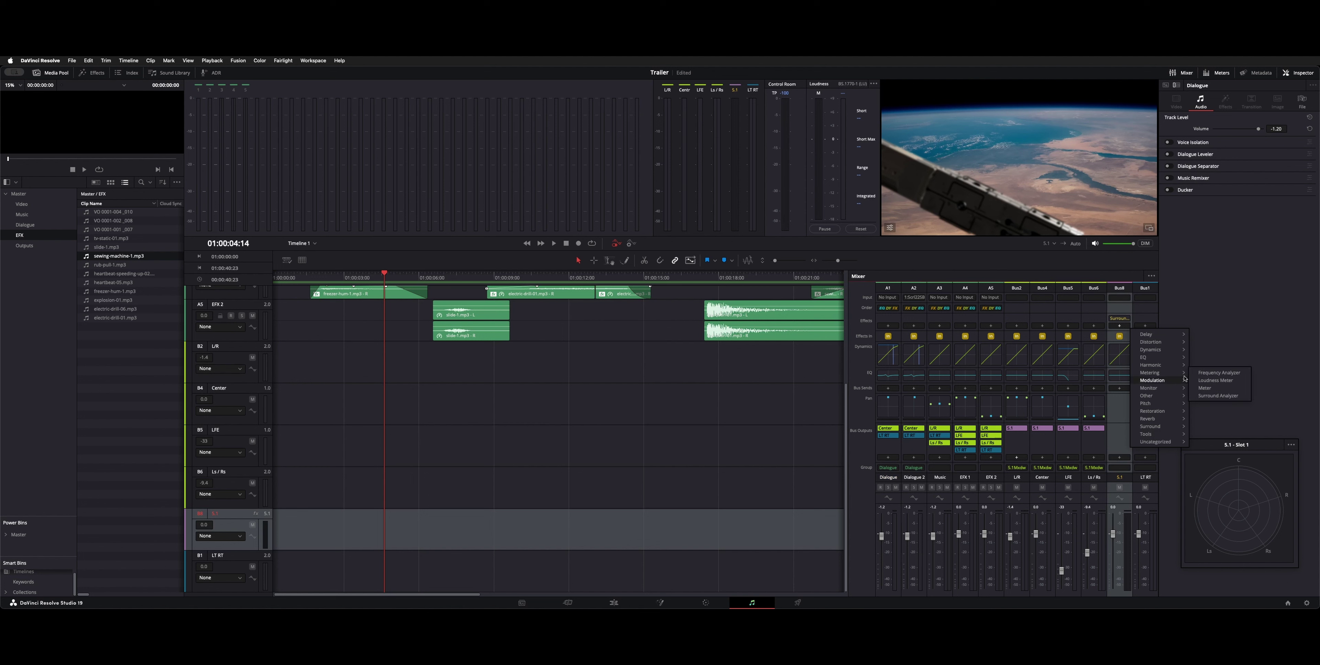
pyautogui.click(1231, 398)
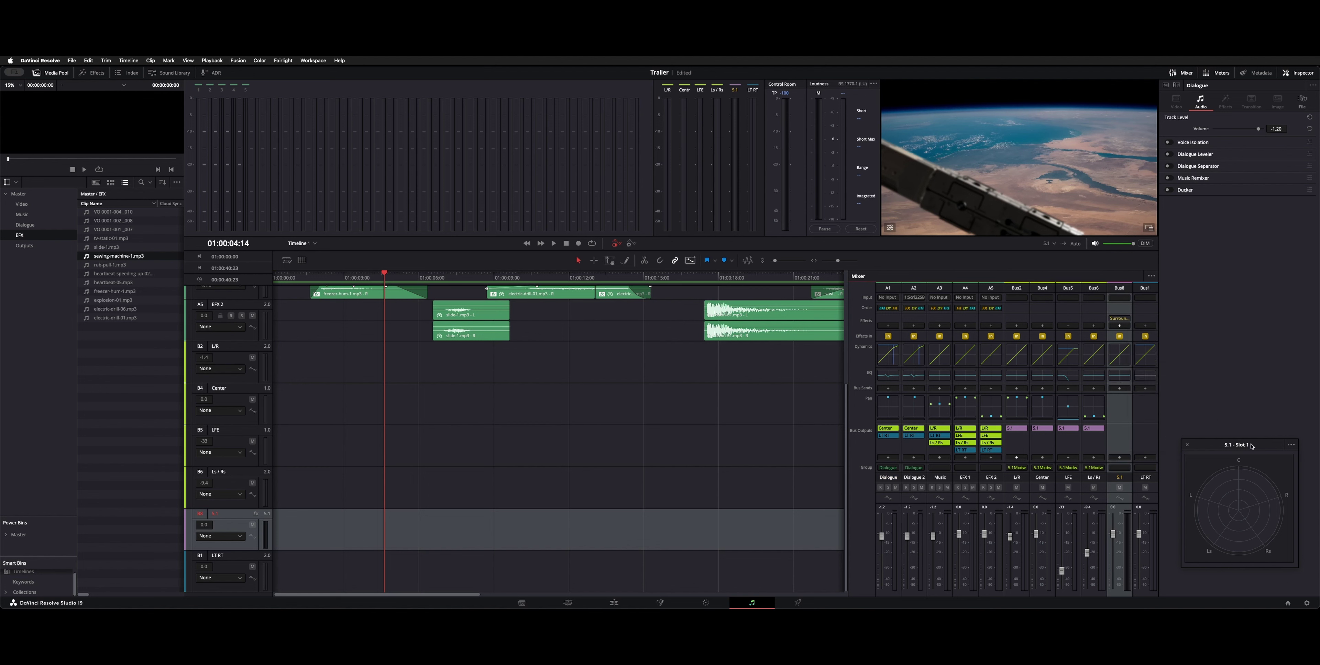
pyautogui.moveTo(1252, 446); pyautogui.dragTo(1253, 351)
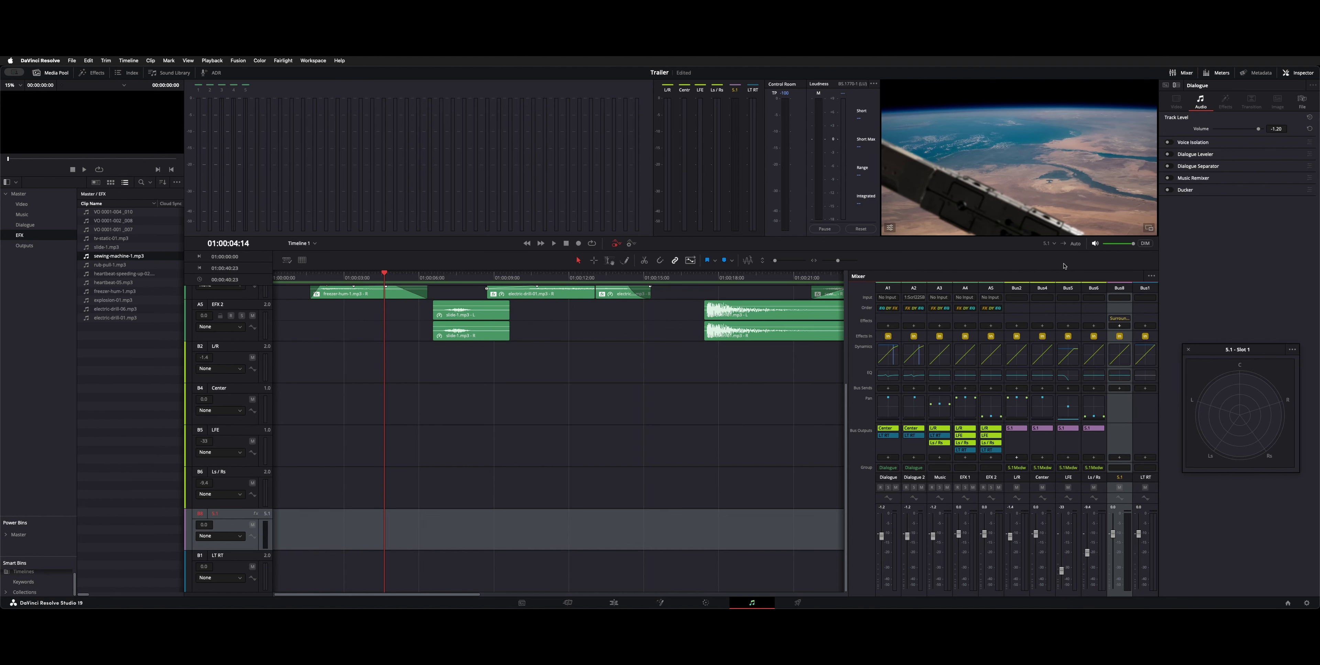
# Fit the whole trailer in the timeline and play its first five seconds or so while watching the surround analyzer
pyautogui.press('Home')
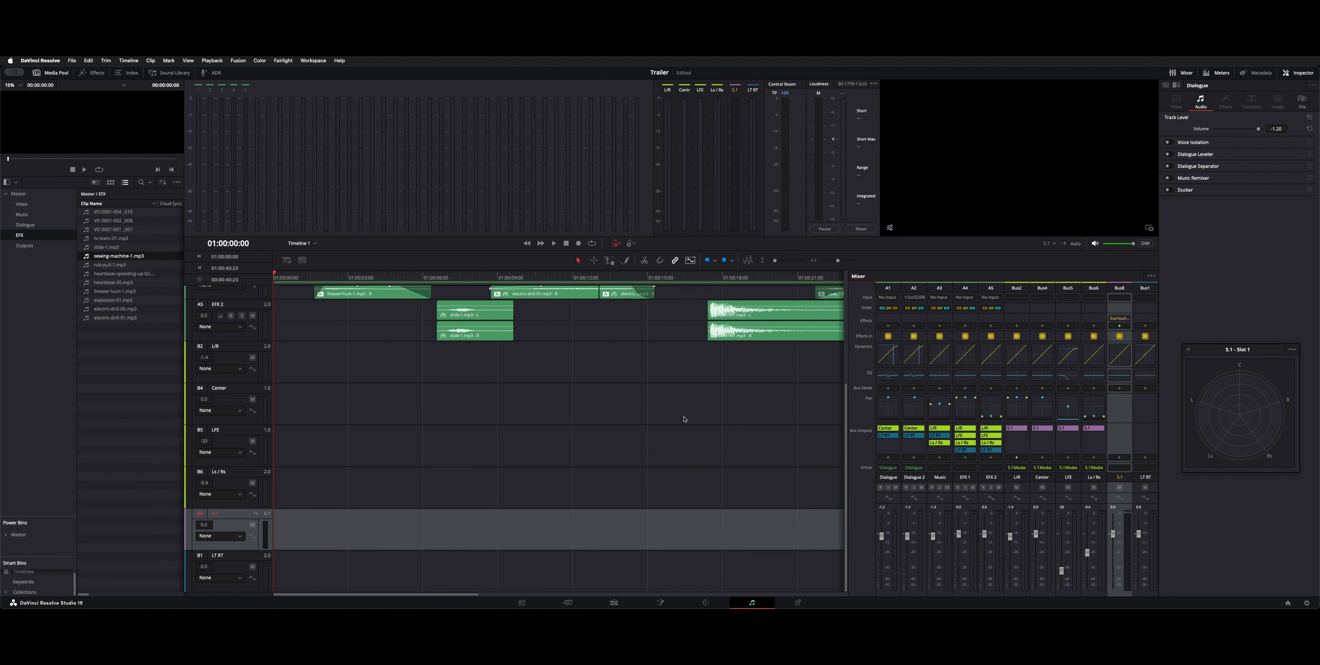
pyautogui.hotkey('ctrl', '-')
pyautogui.scroll(6, 684, 419)
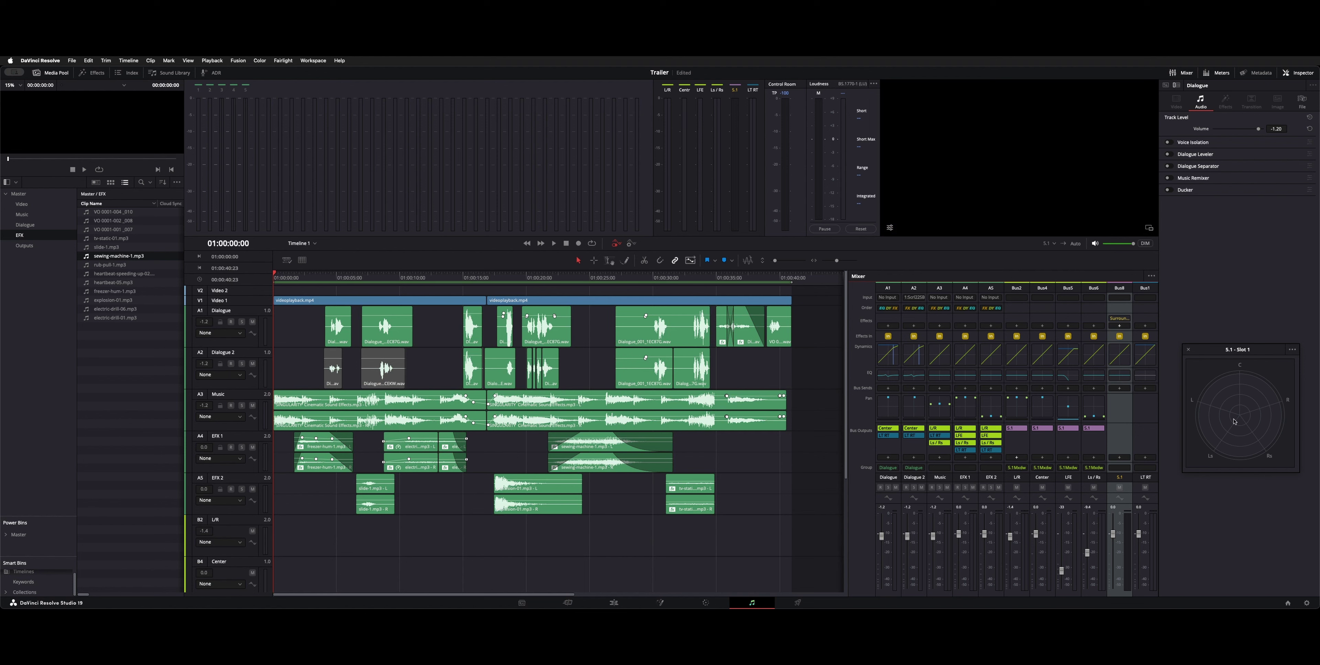
pyautogui.press('space')
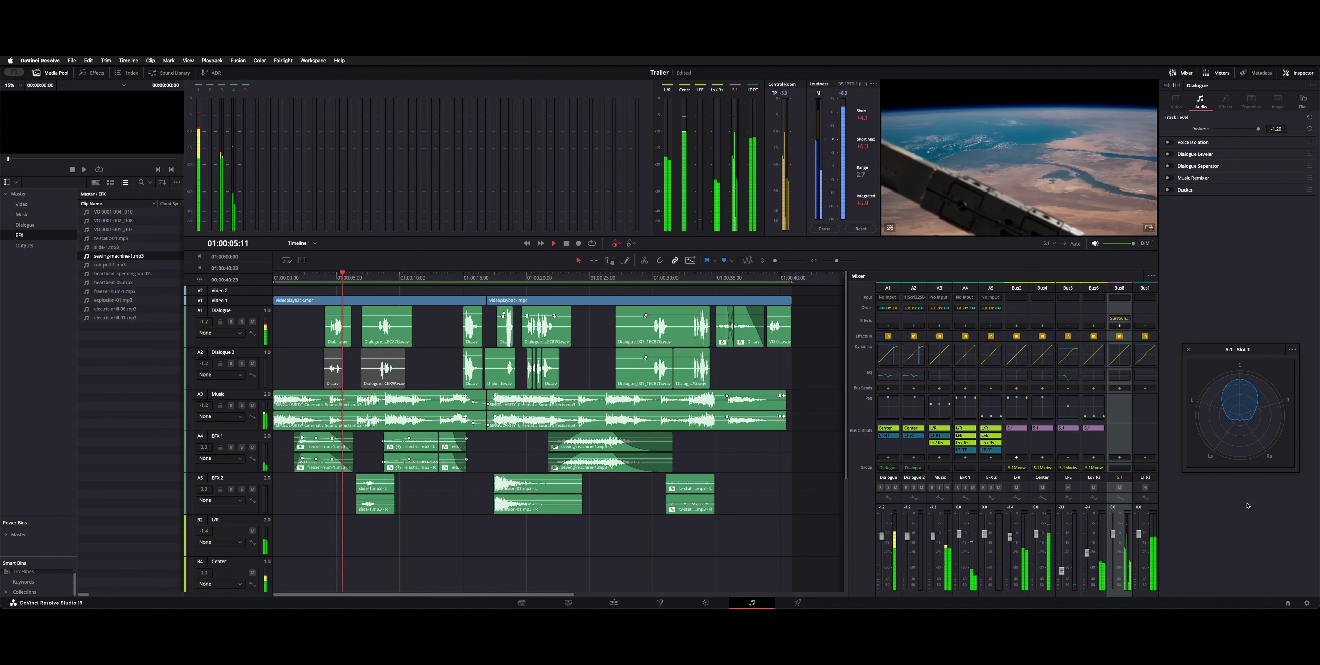
pyautogui.press('space')
# Solo the Dialogue and Dialogue 2 tracks, select both, and view the Create Group option among their track commands
pyautogui.click(241, 321)
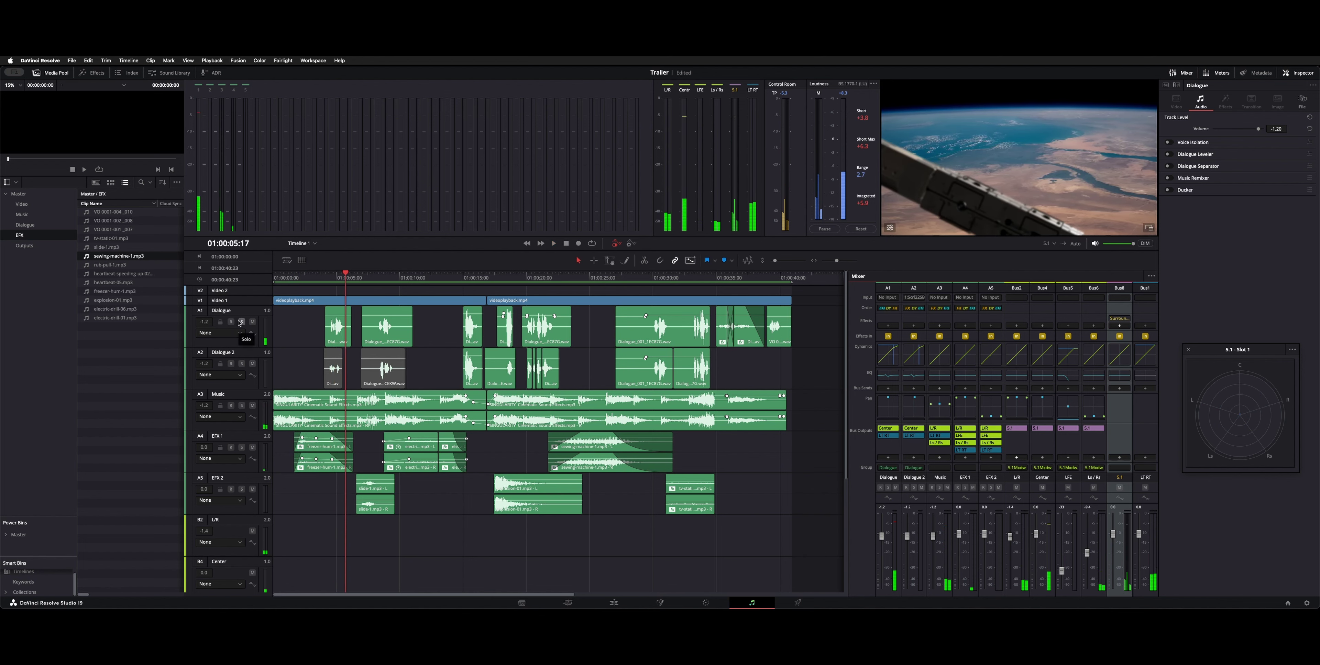
pyautogui.click(241, 363)
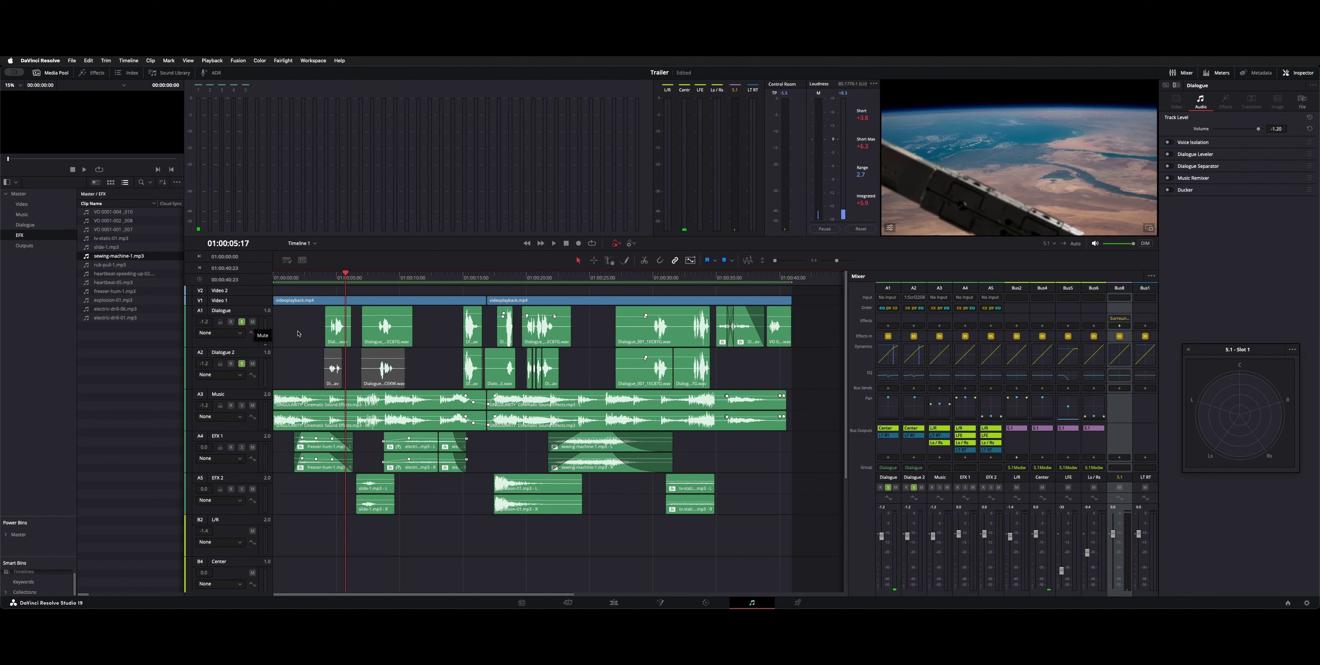
pyautogui.click(259, 326)
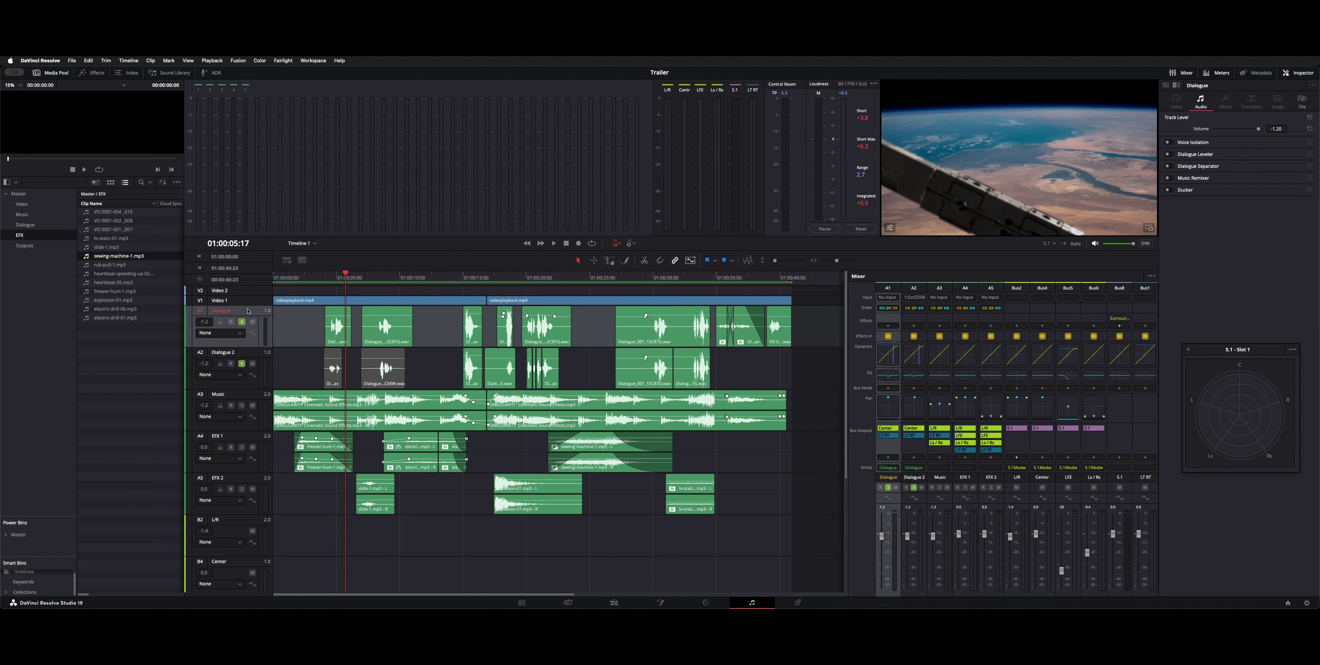
pyautogui.click(246, 354)
pyautogui.rightClick(245, 354)
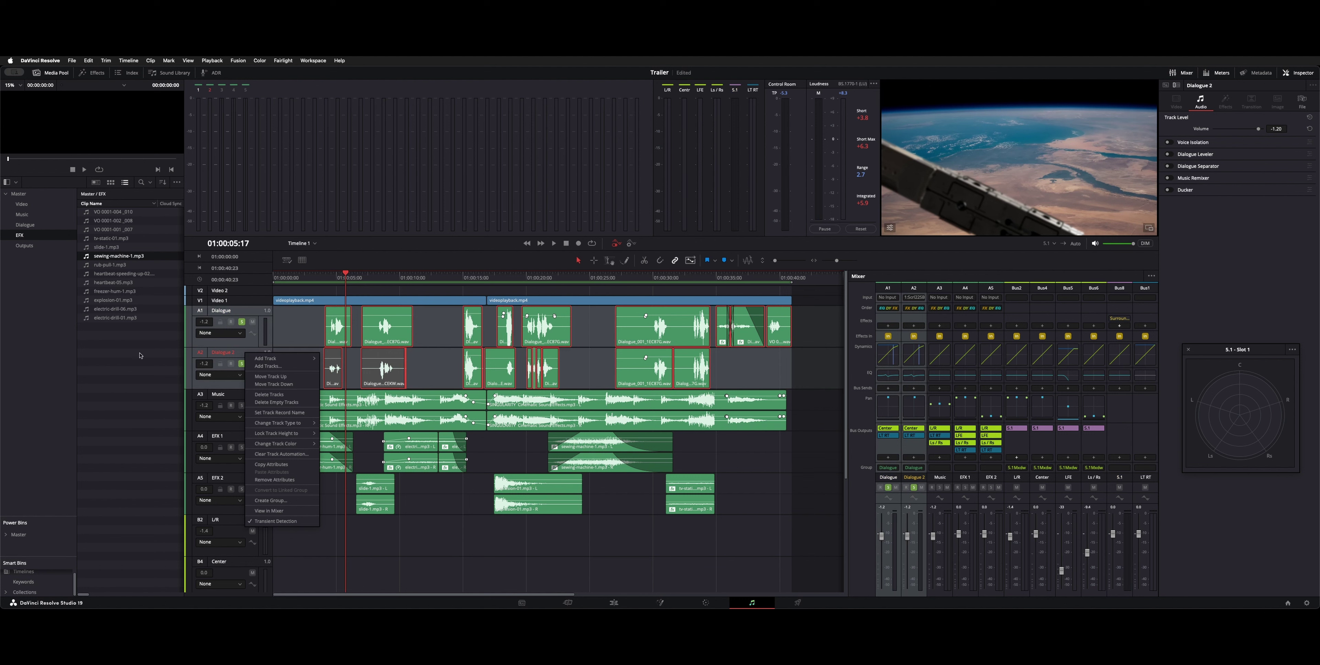
pyautogui.click(130, 460)
# Show the index with its Groups list, view the Create Group settings for the two dialogue tracks, and cancel them
pyautogui.click(128, 73)
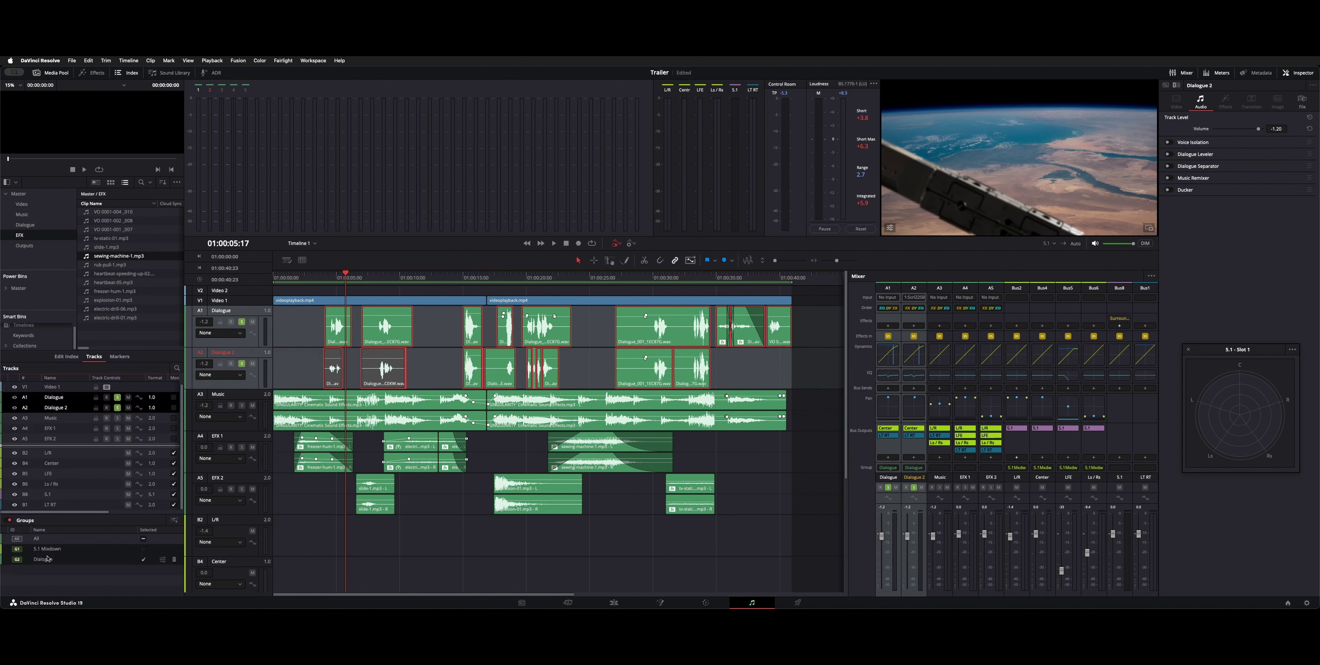
pyautogui.click(174, 520)
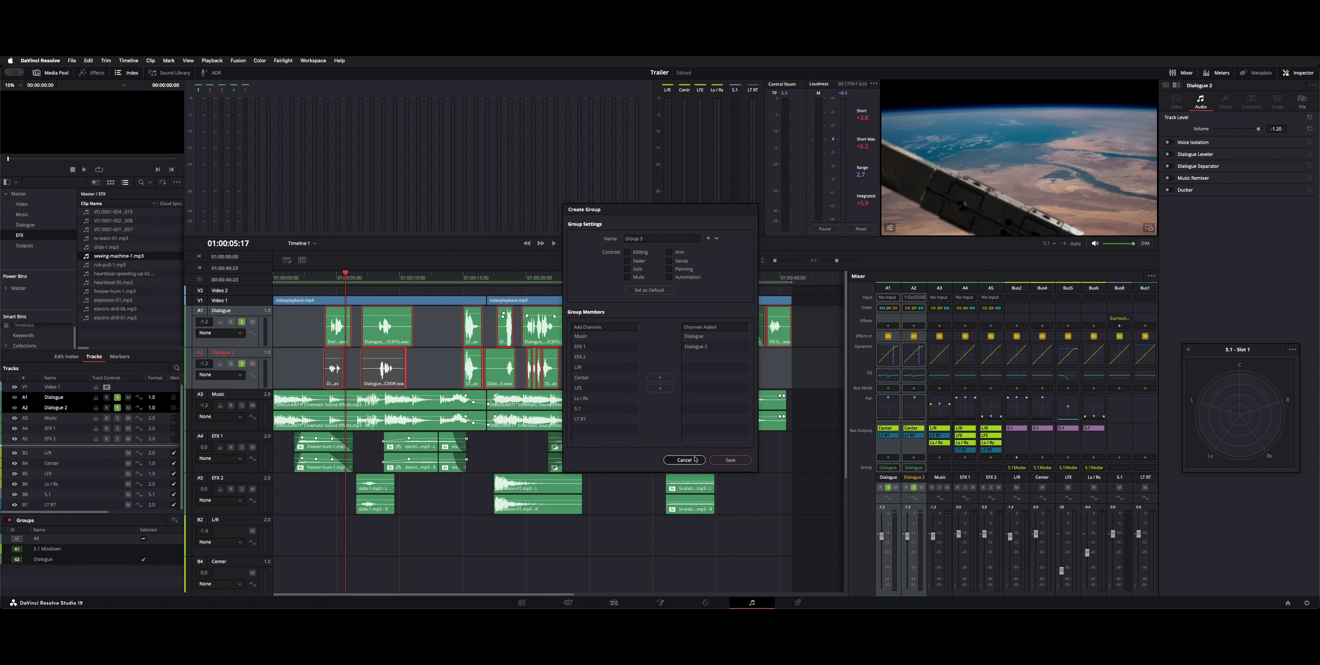
pyautogui.click(684, 460)
# Turn off the solo on the grouped dialogue tracks and move the playhead back to 01:00:04:23
pyautogui.click(247, 323)
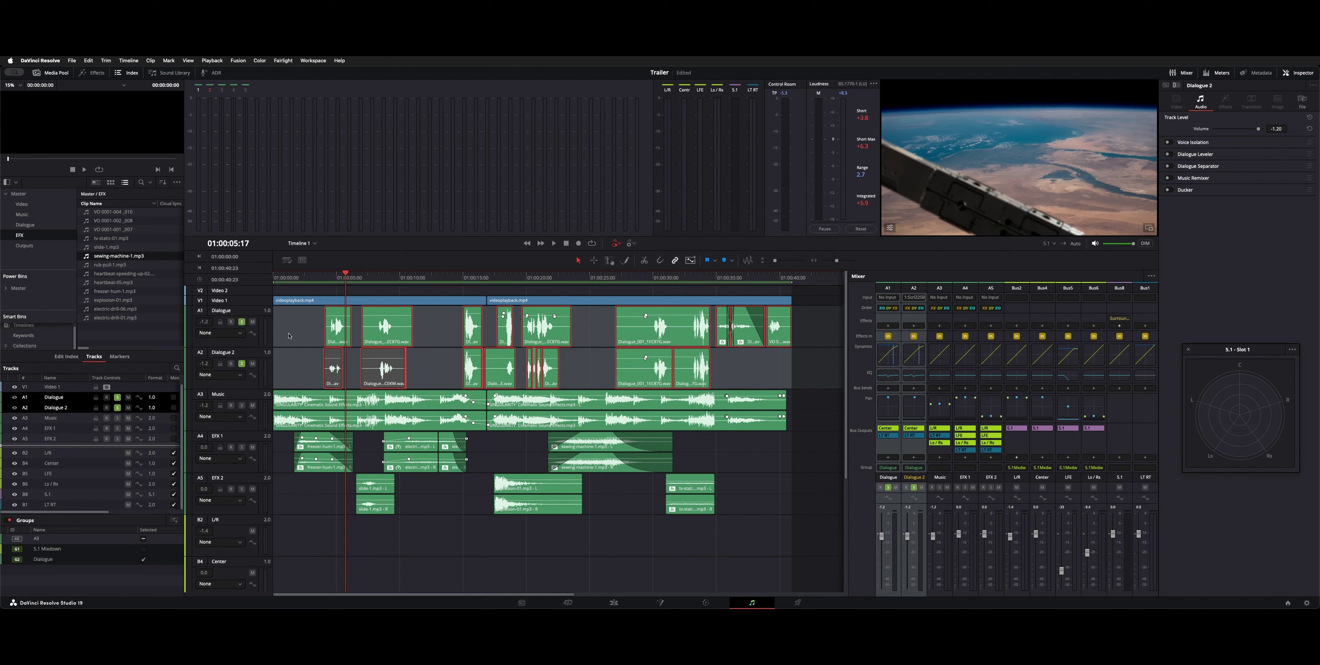
pyautogui.click(245, 323)
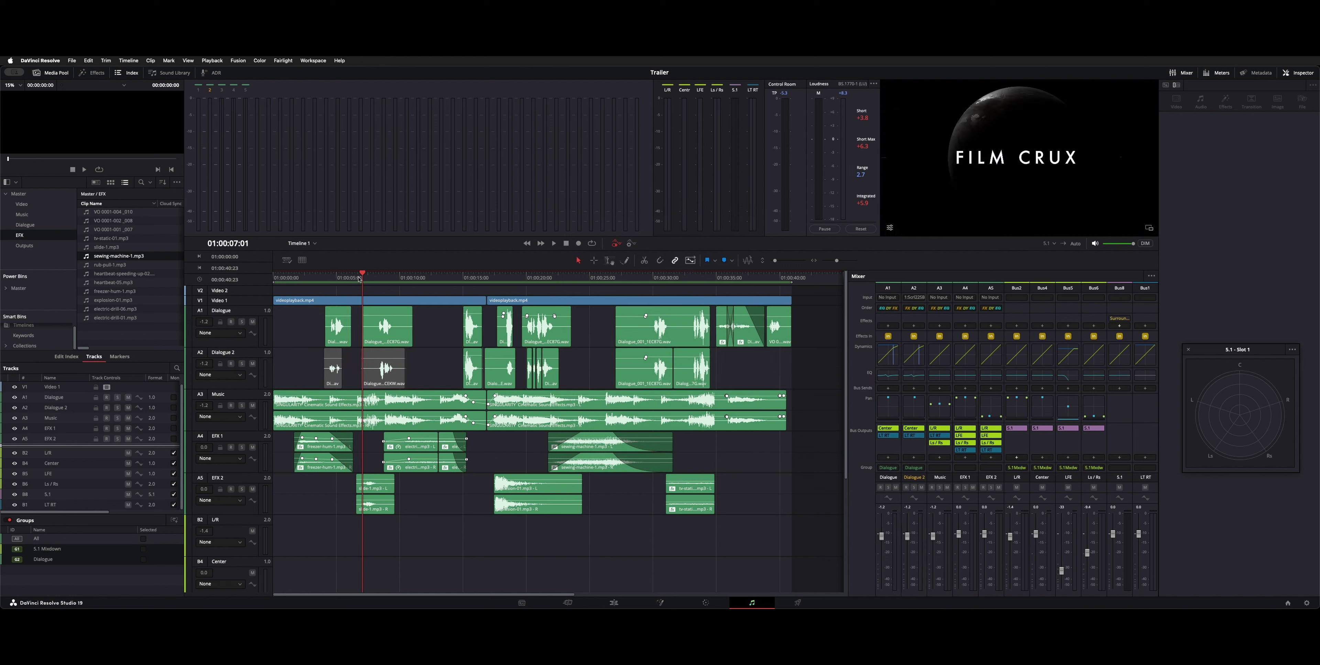
pyautogui.moveTo(363, 279); pyautogui.dragTo(336, 279)
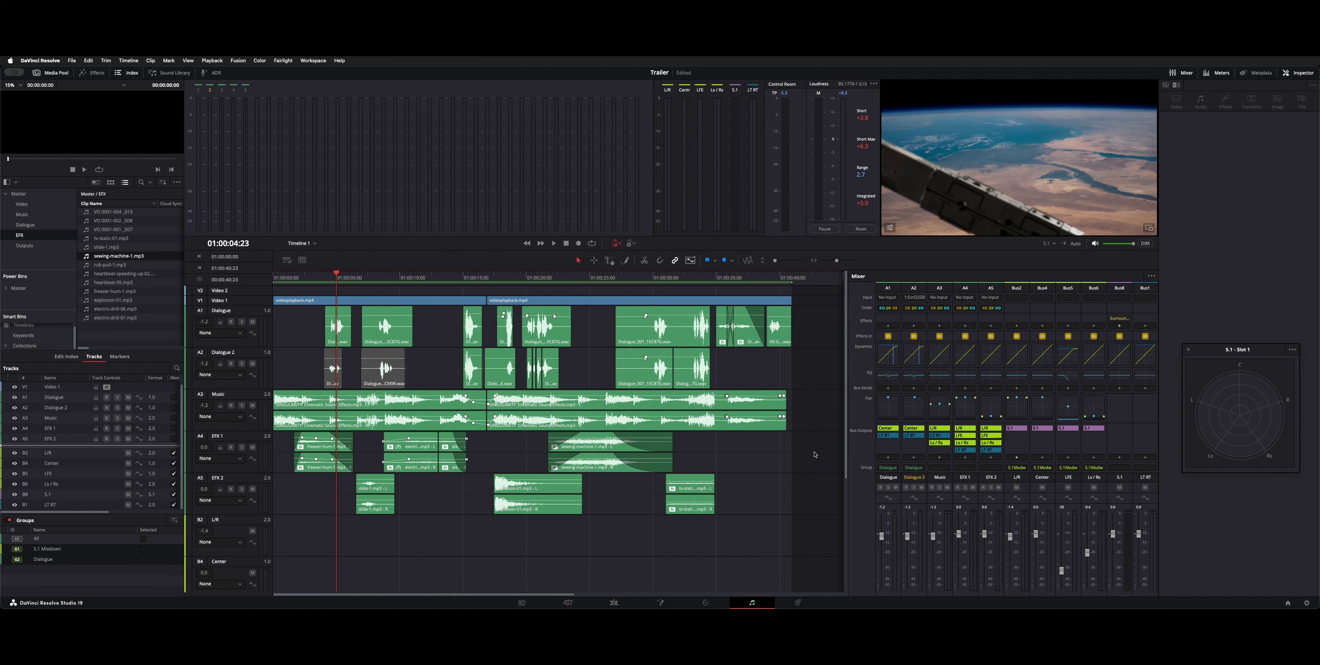
# Select the 5.1 bus and play the full mix to about 01:00:07:02 while watching the bus meters and surround analyzer
pyautogui.click(1119, 290)
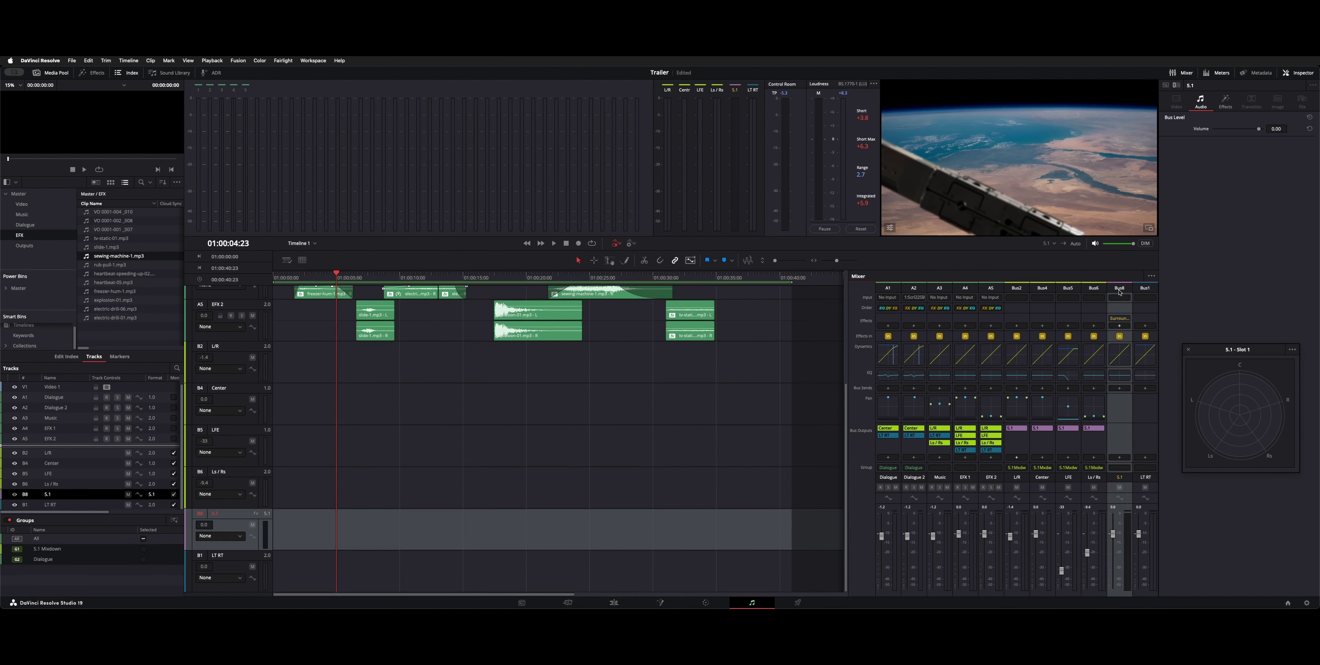
pyautogui.press('space')
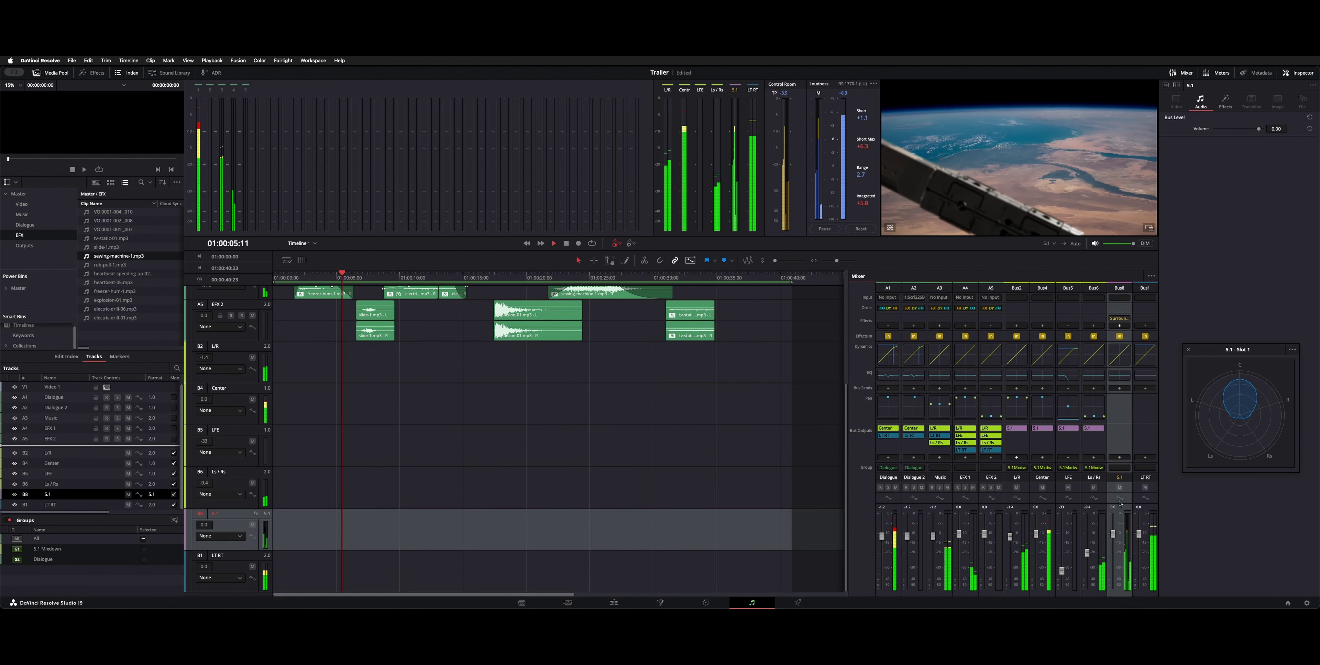
pyautogui.press('space')
# Solo the grouped dialogue tracks and play them on from 01:00:07:02 while watching the Center and 5.1 meters
pyautogui.scroll(5, 327, 336)
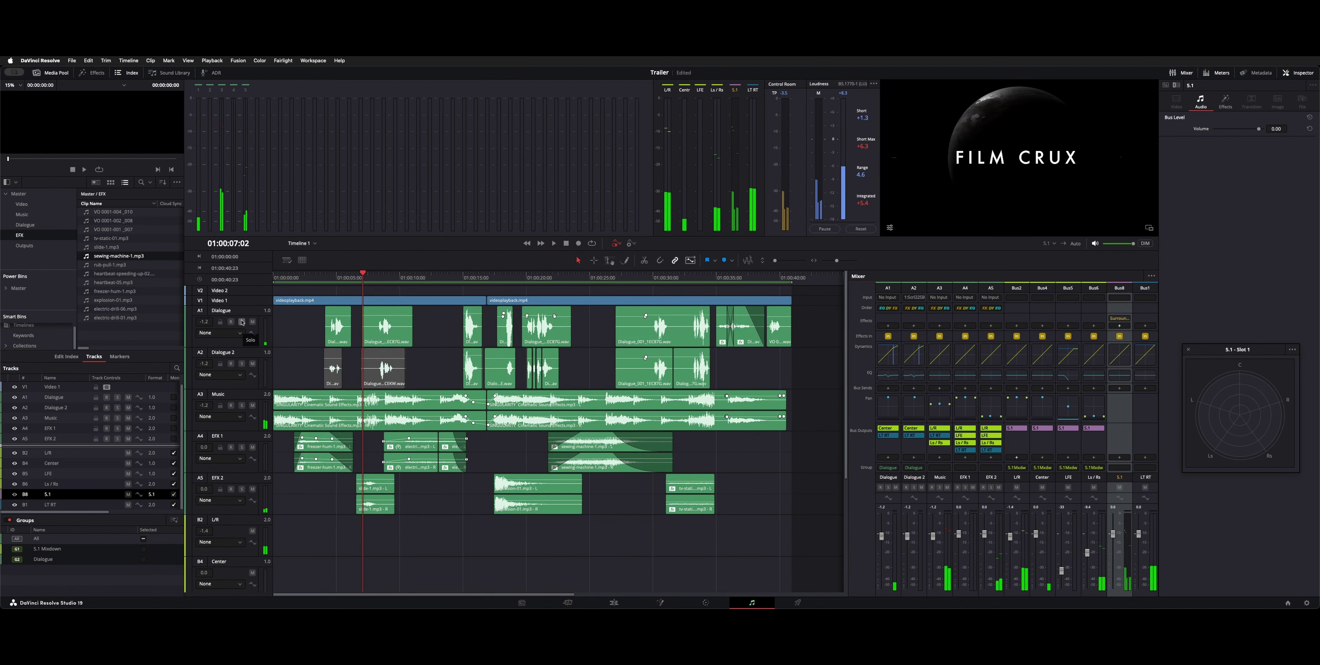
pyautogui.click(241, 321)
pyautogui.press('space')
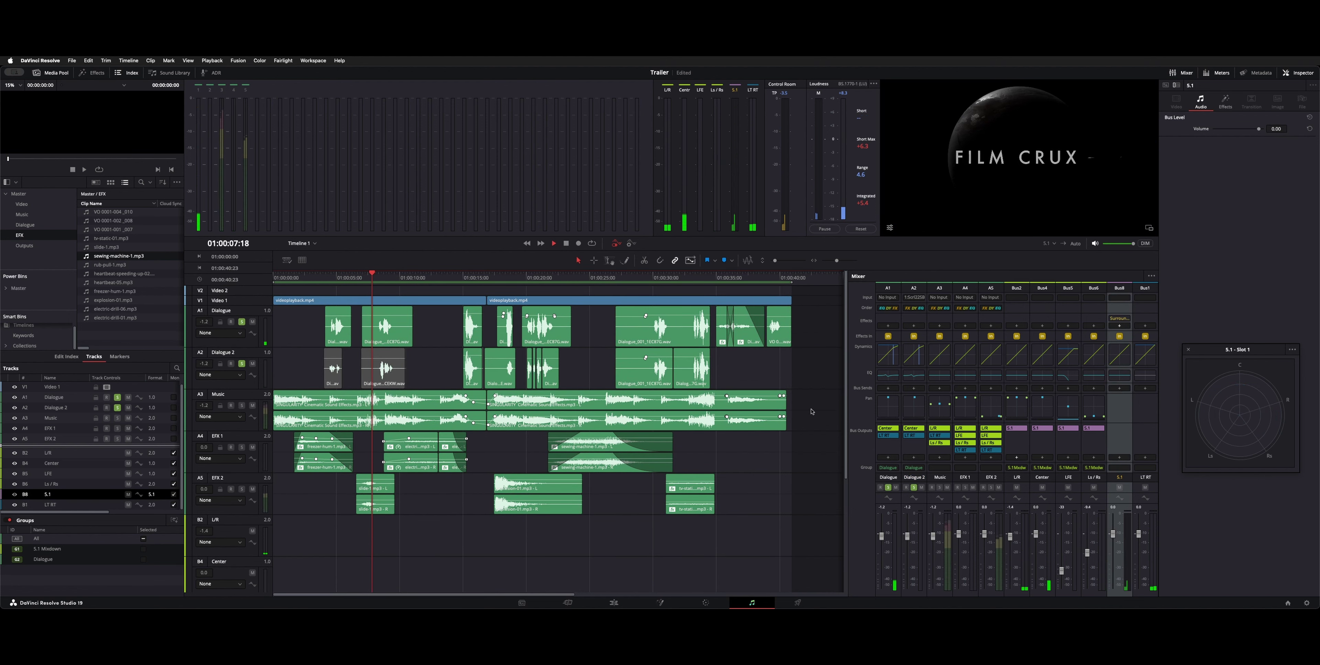
pyautogui.press('space')
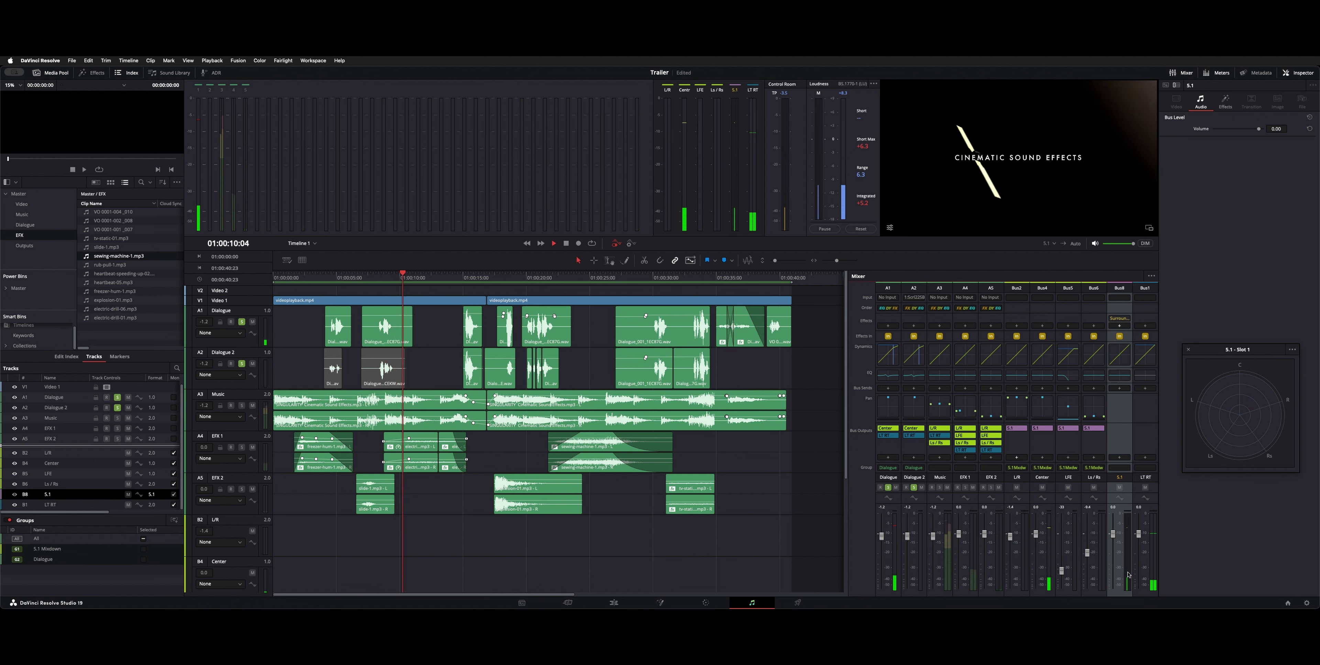
# Play the soloed dialogue from about 01:00:15:00 to 01:00:16:04, and turn off the dialogue group's solo
pyautogui.click(465, 278)
pyautogui.press('space')
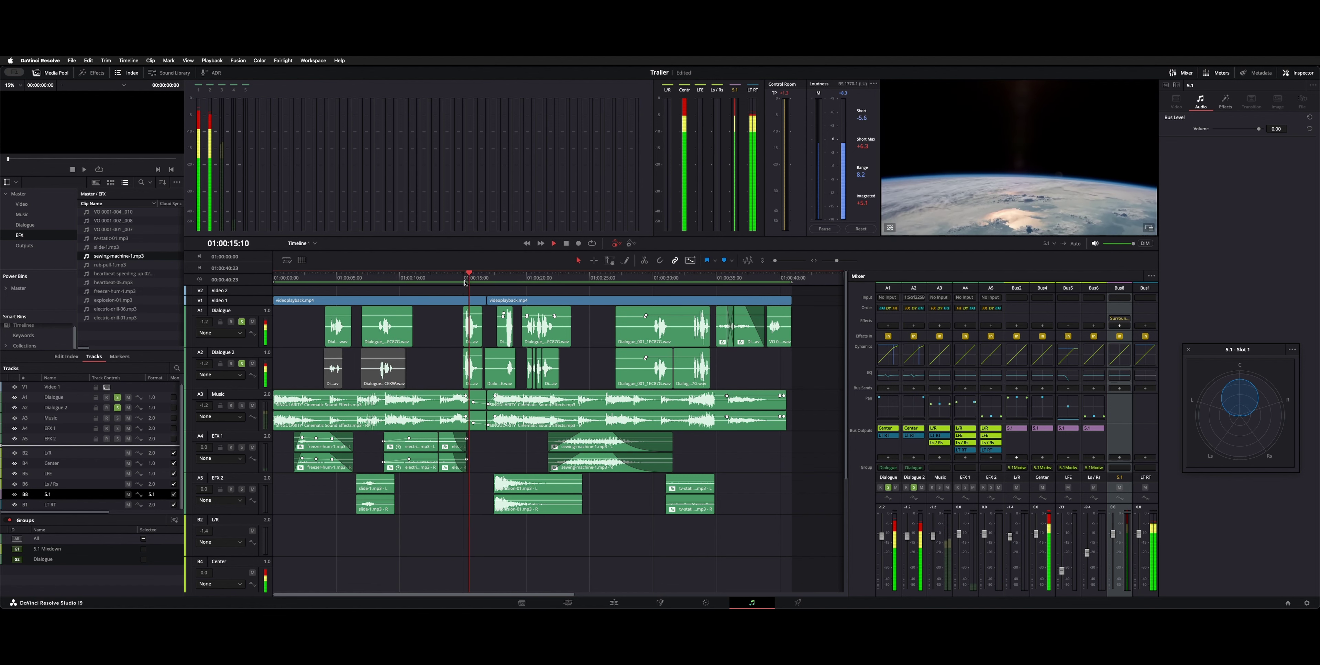
pyautogui.press('space')
pyautogui.click(242, 321)
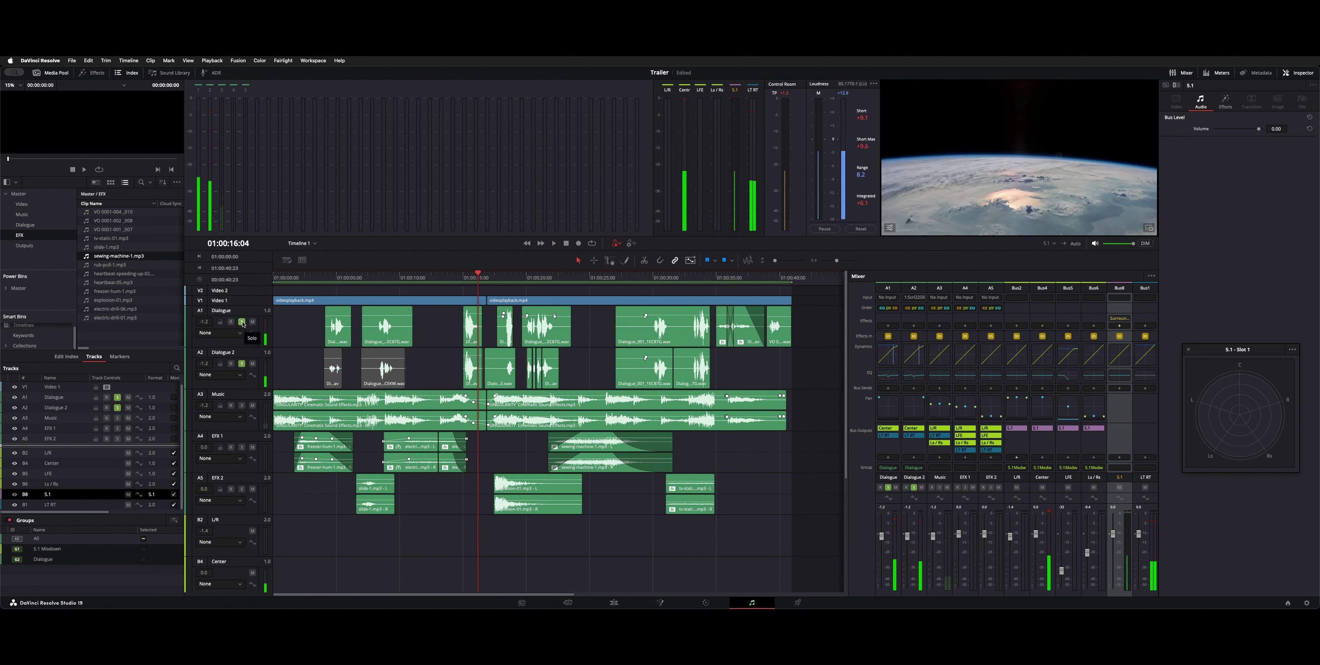
# Solo the Music track in place of the dialogue group and play it from 01:00:16:04 to 01:00:19:07
pyautogui.click(241, 363)
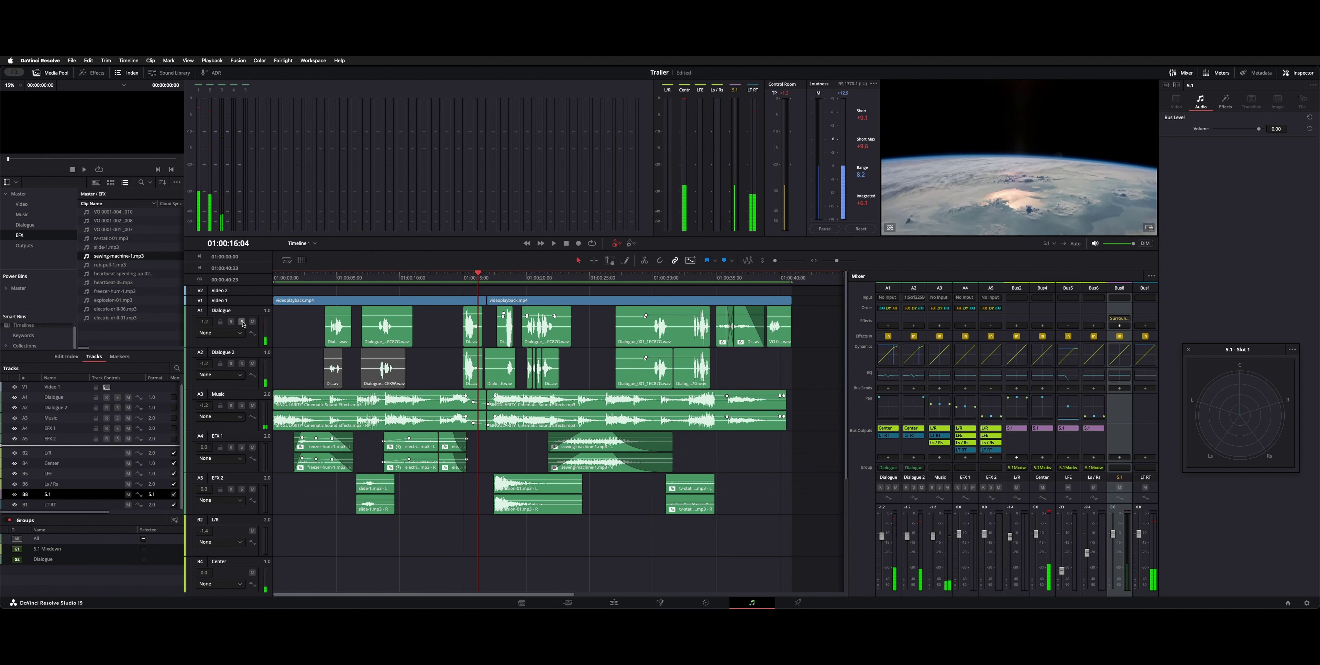
pyautogui.click(241, 405)
pyautogui.press('space')
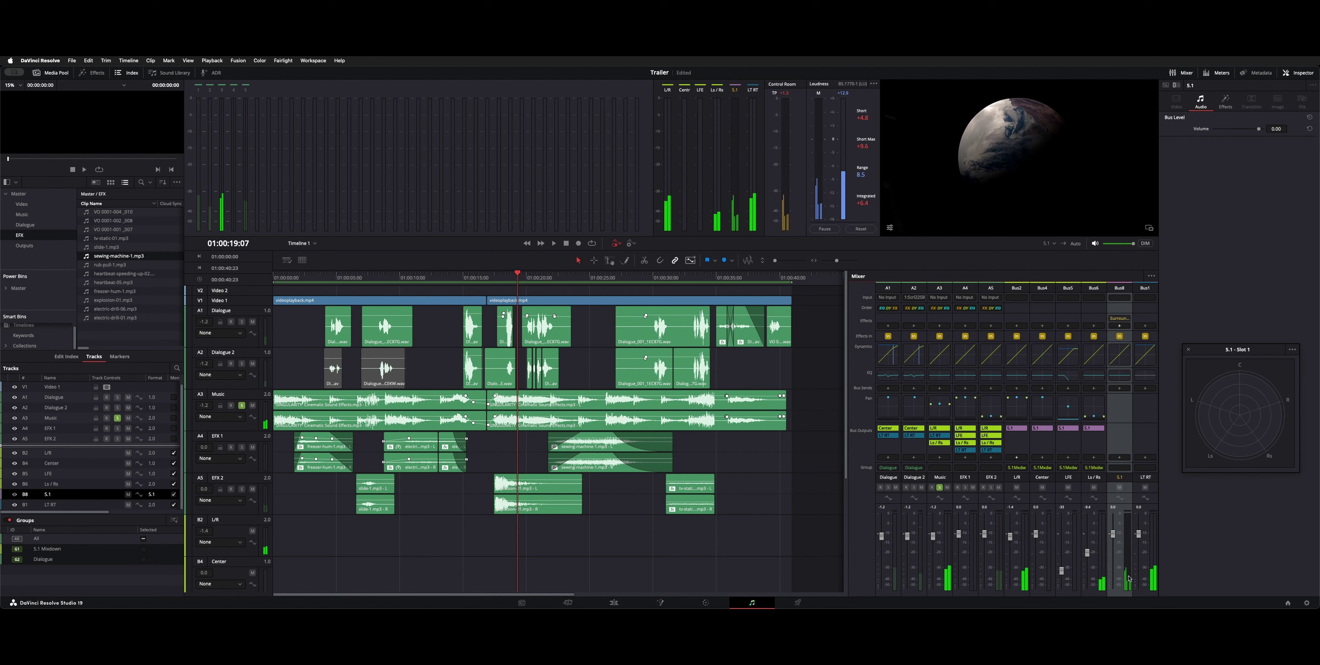
pyautogui.press('space')
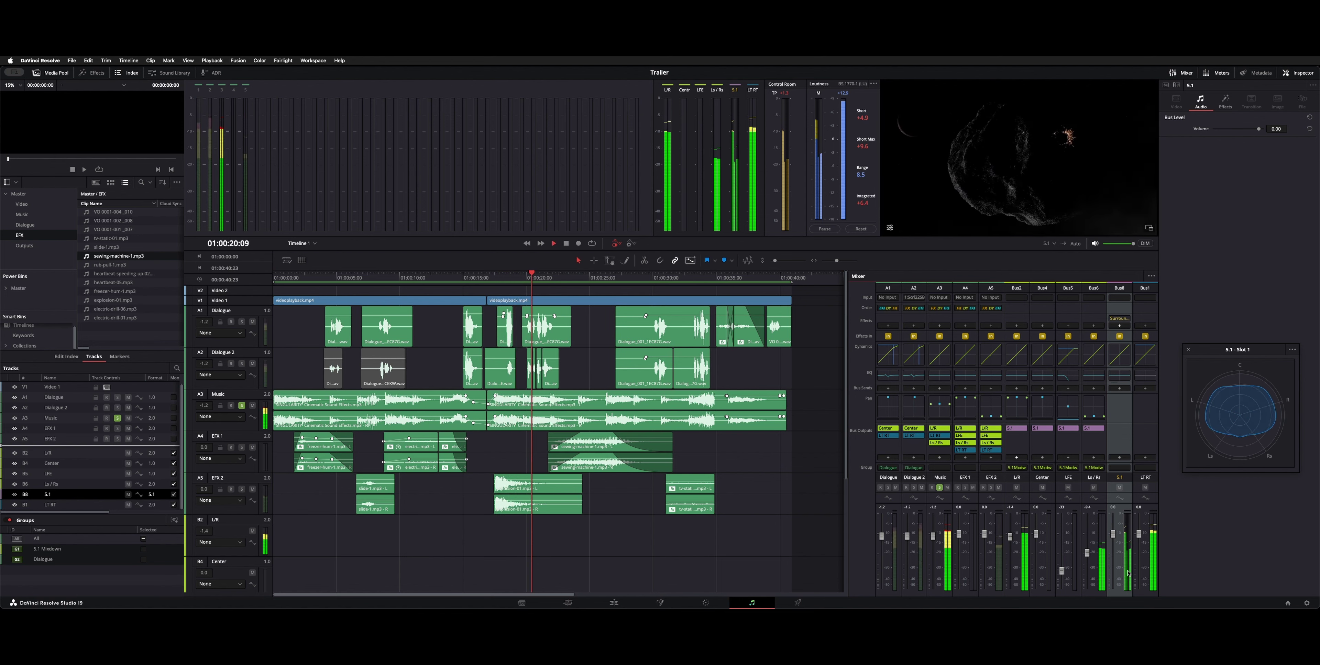
# Play the soloed music on from 01:00:19:07 to about 01:00:24:14 while watching the 5.1 meters and surround analyzer
pyautogui.press('space')
pyautogui.press('space')
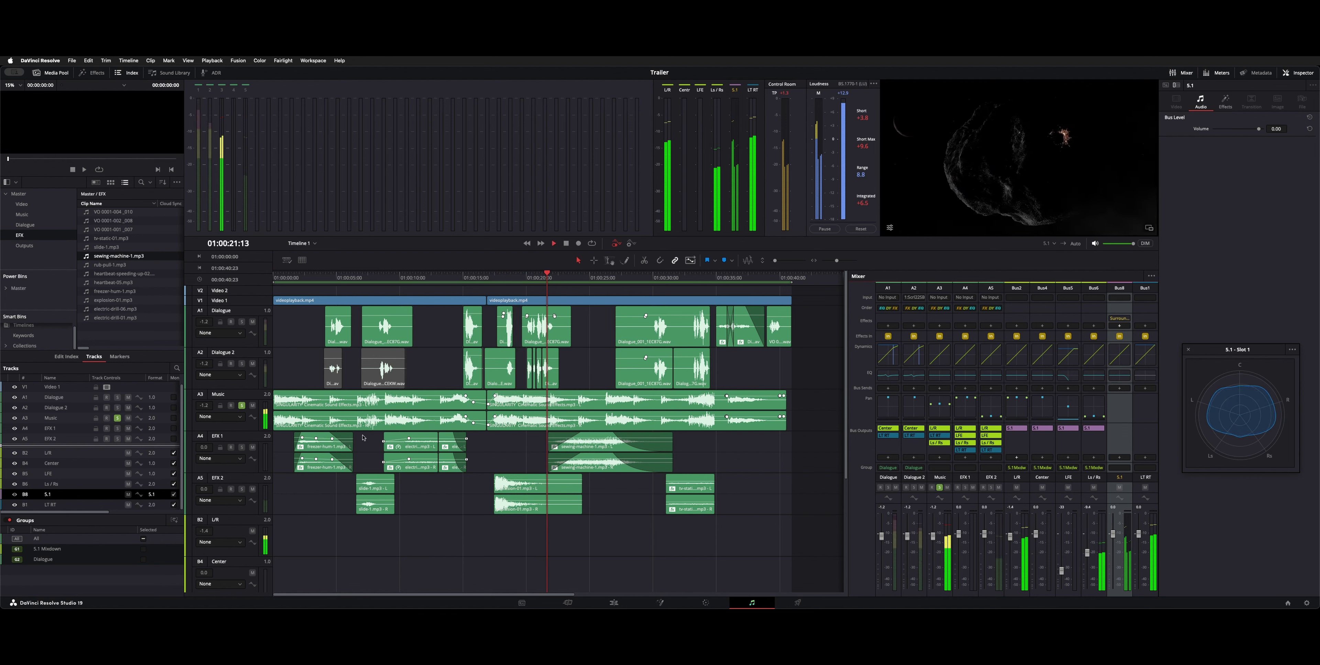
pyautogui.press('space')
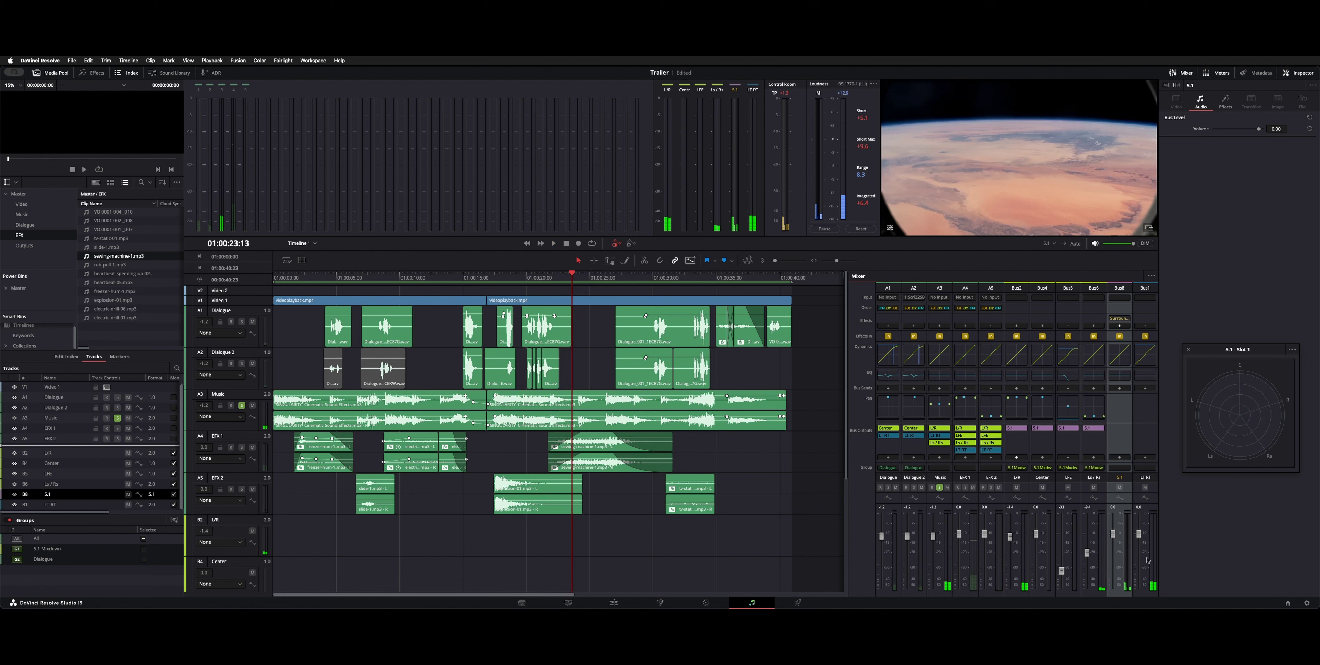
pyautogui.press('space')
pyautogui.click(1120, 467)
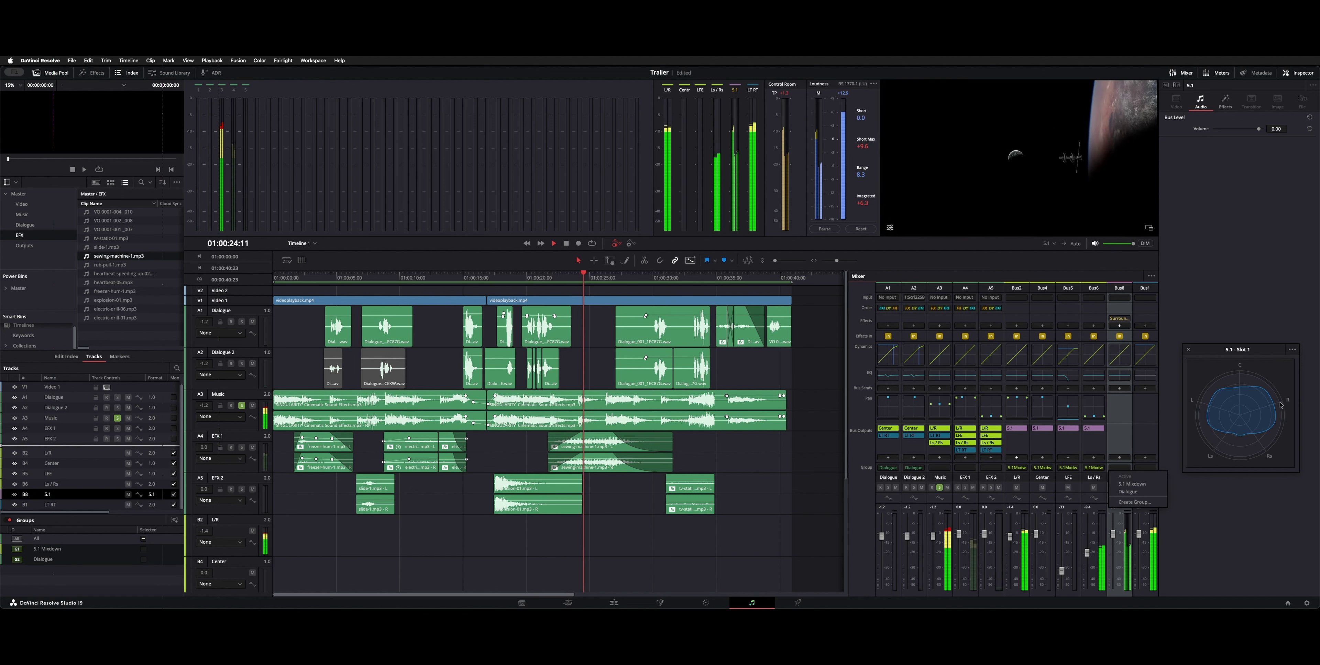
pyautogui.press('space')
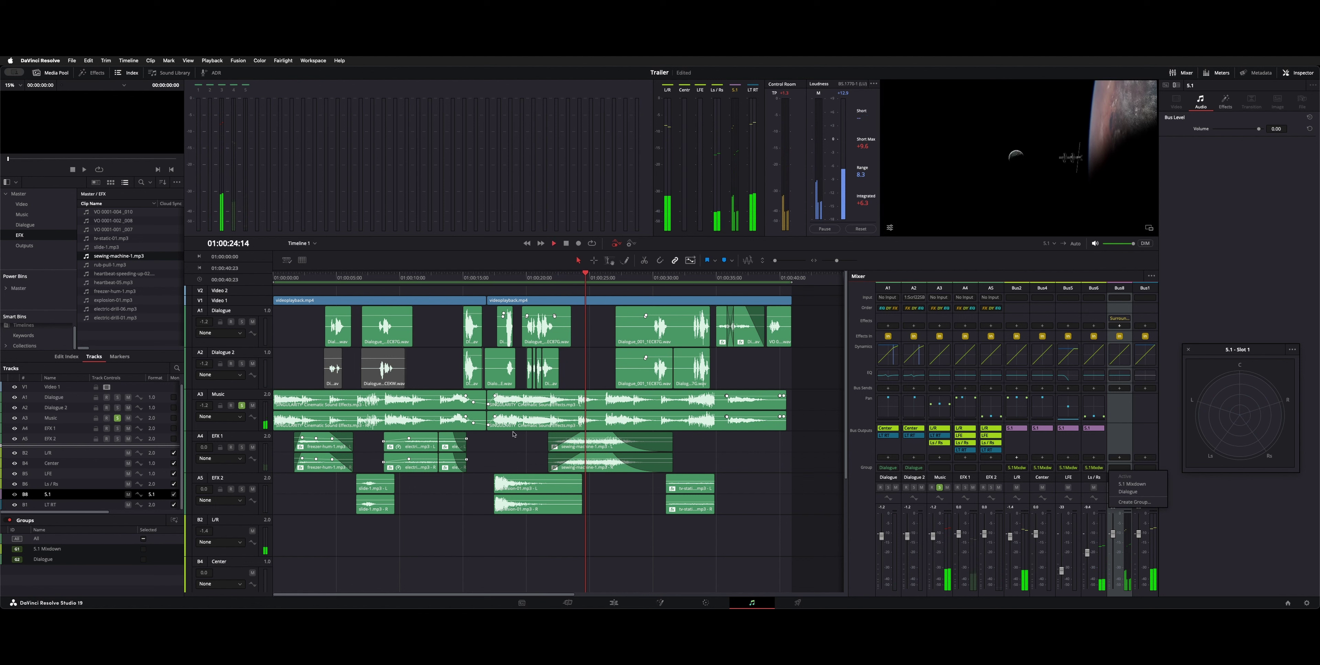
# Solo EFX 1 and EFX 2 instead of Music and play them from near the timeline start to 01:00:06:07
pyautogui.click(241, 449)
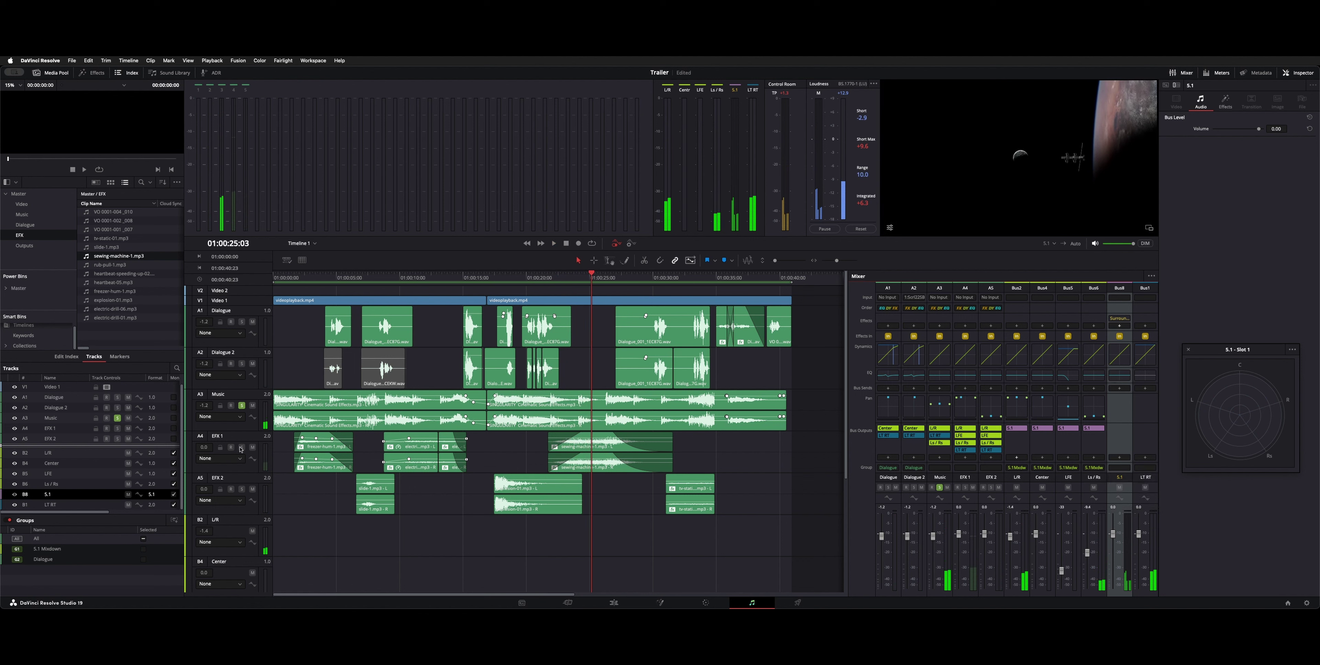
pyautogui.click(242, 447)
pyautogui.click(241, 489)
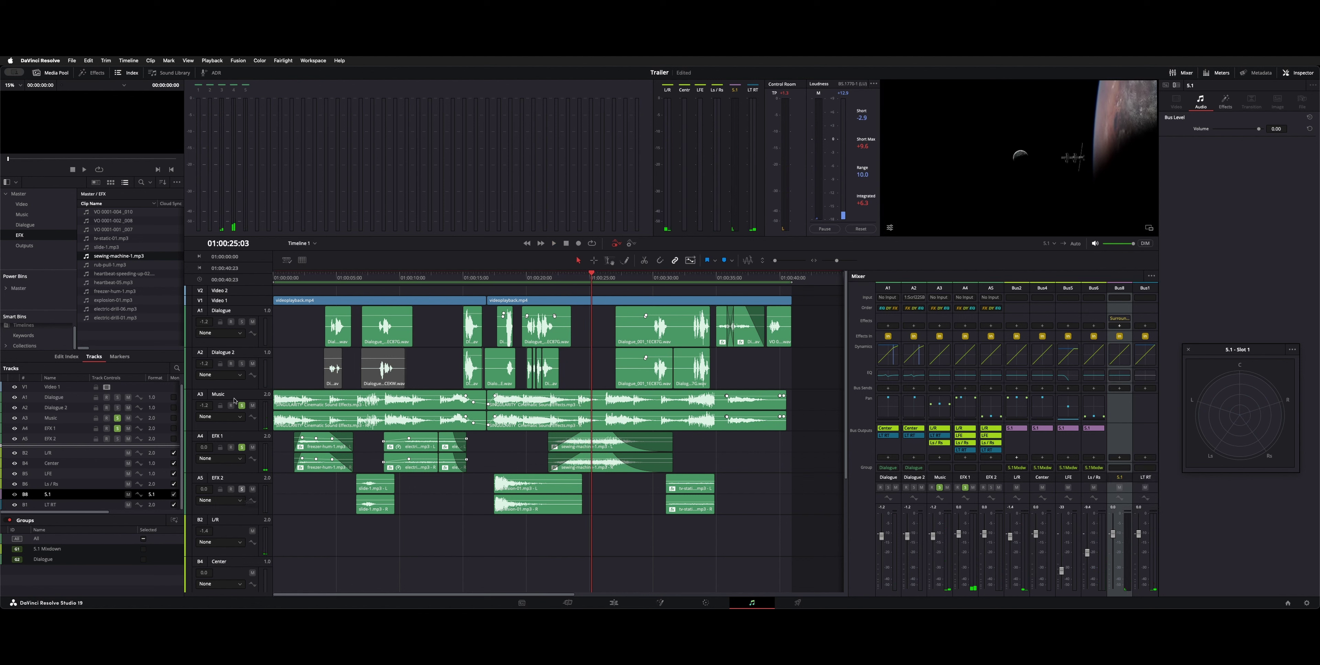
pyautogui.click(241, 405)
pyautogui.moveTo(319, 277); pyautogui.dragTo(286, 277)
pyautogui.press('space')
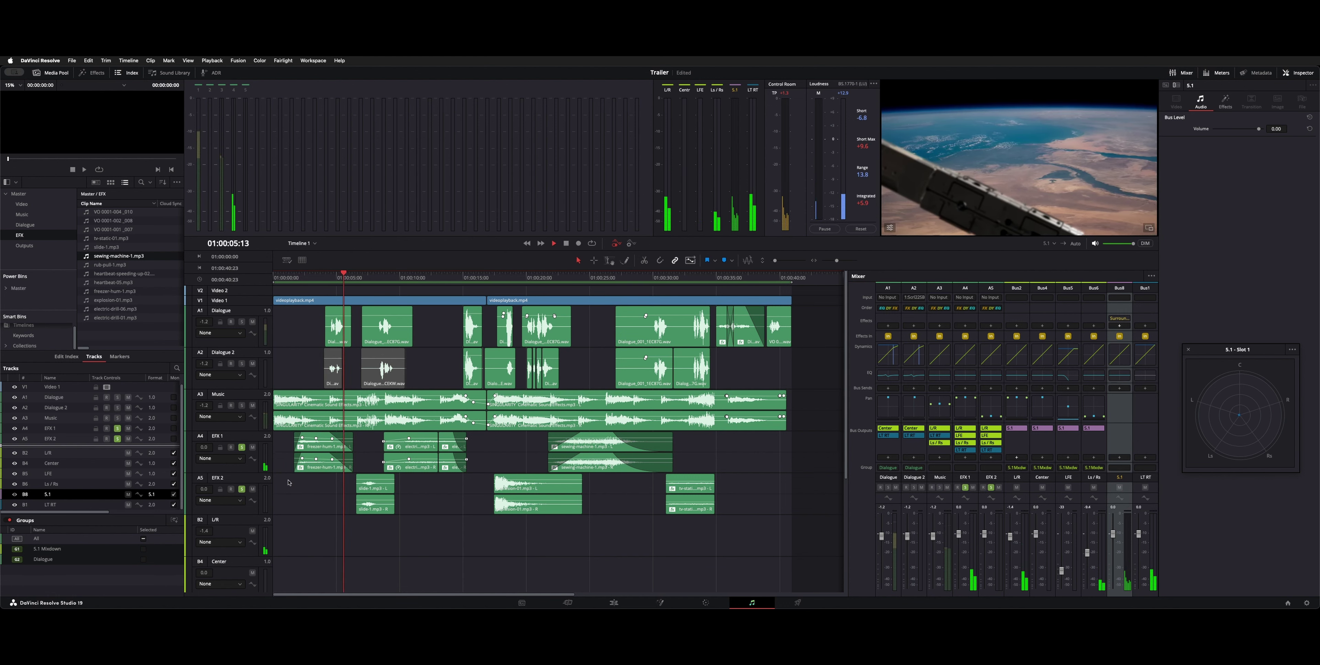
pyautogui.press('space')
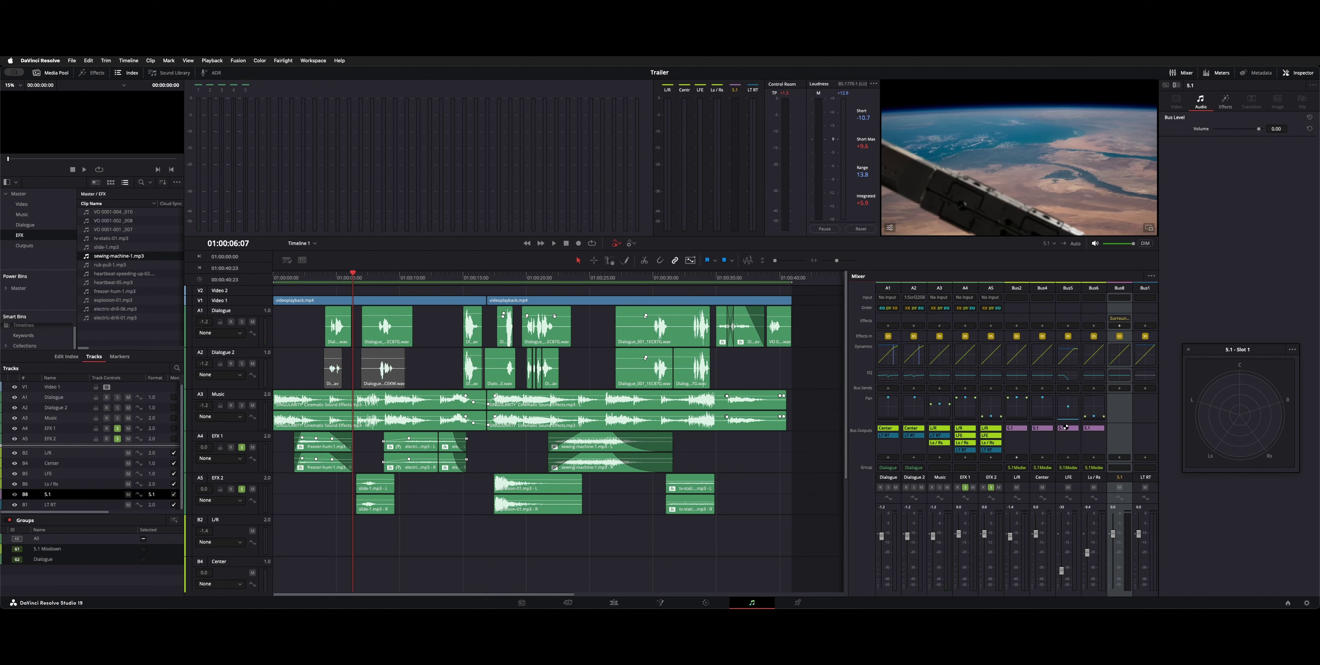
# Play the soloed effects around the EFX 2 explosion, replaying from 01:00:17:10 while watching the bus meters and surround analyzer
pyautogui.click(497, 279)
pyautogui.press('space')
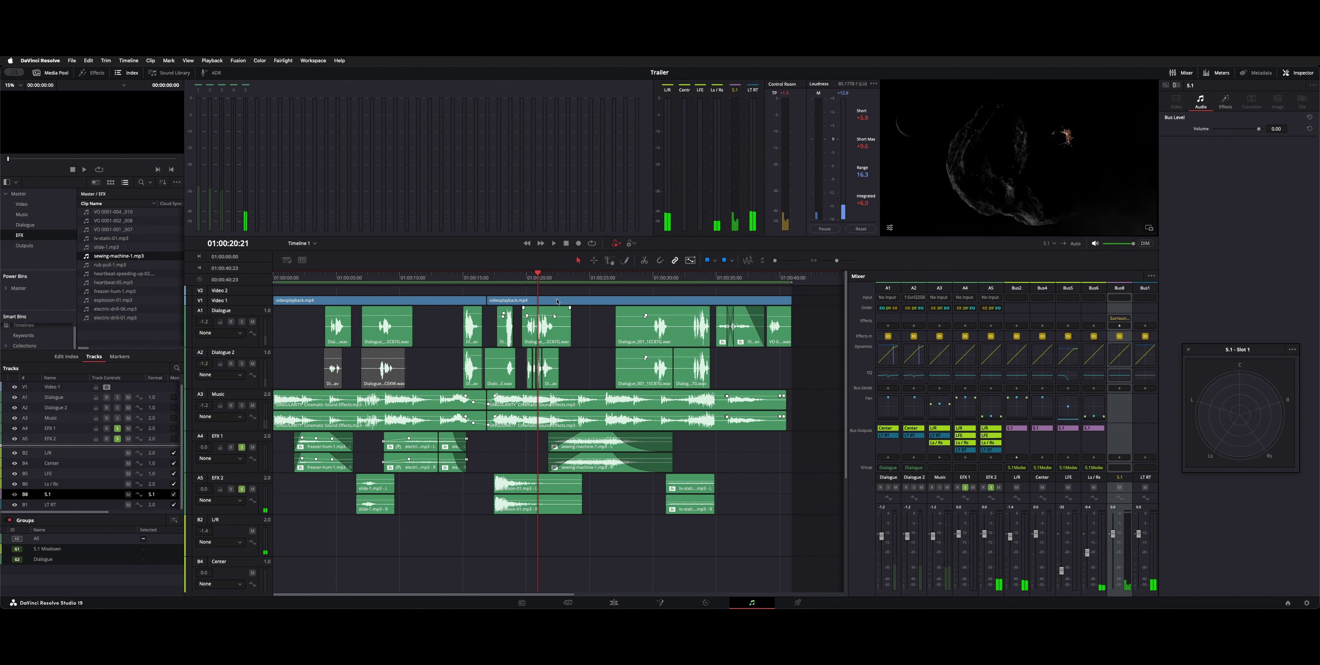
pyautogui.moveTo(508, 277); pyautogui.dragTo(495, 275)
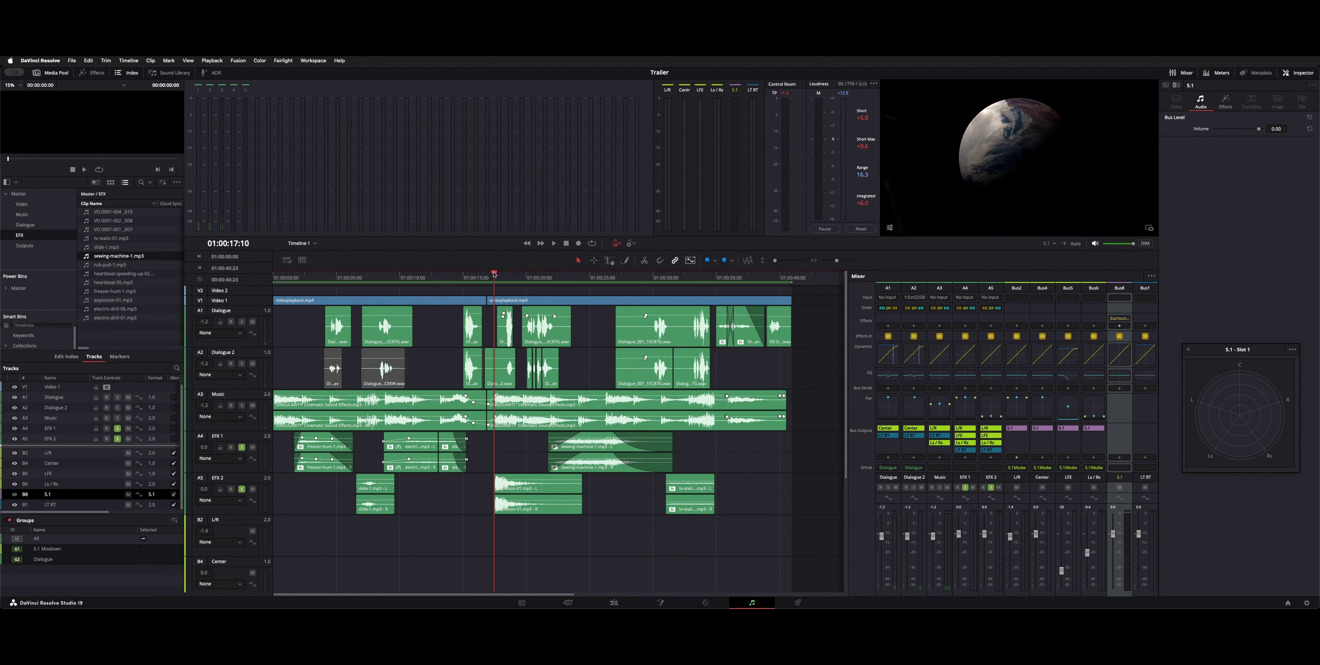
pyautogui.press('space')
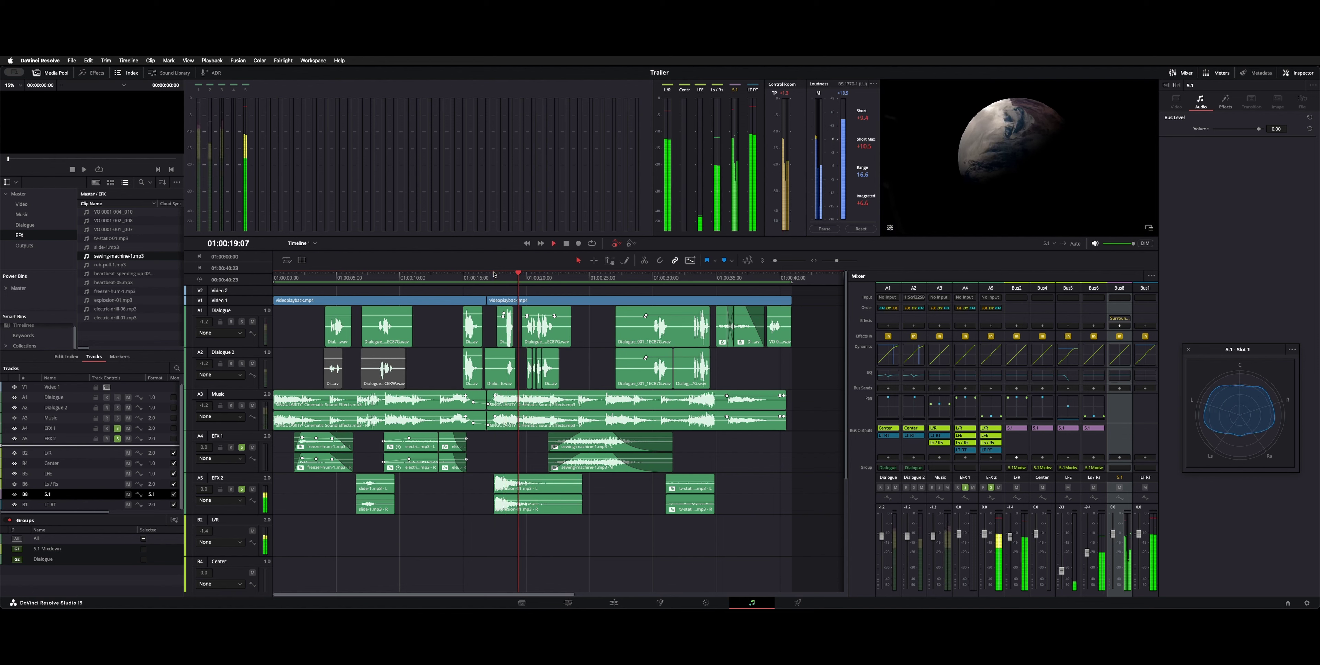
pyautogui.press('space')
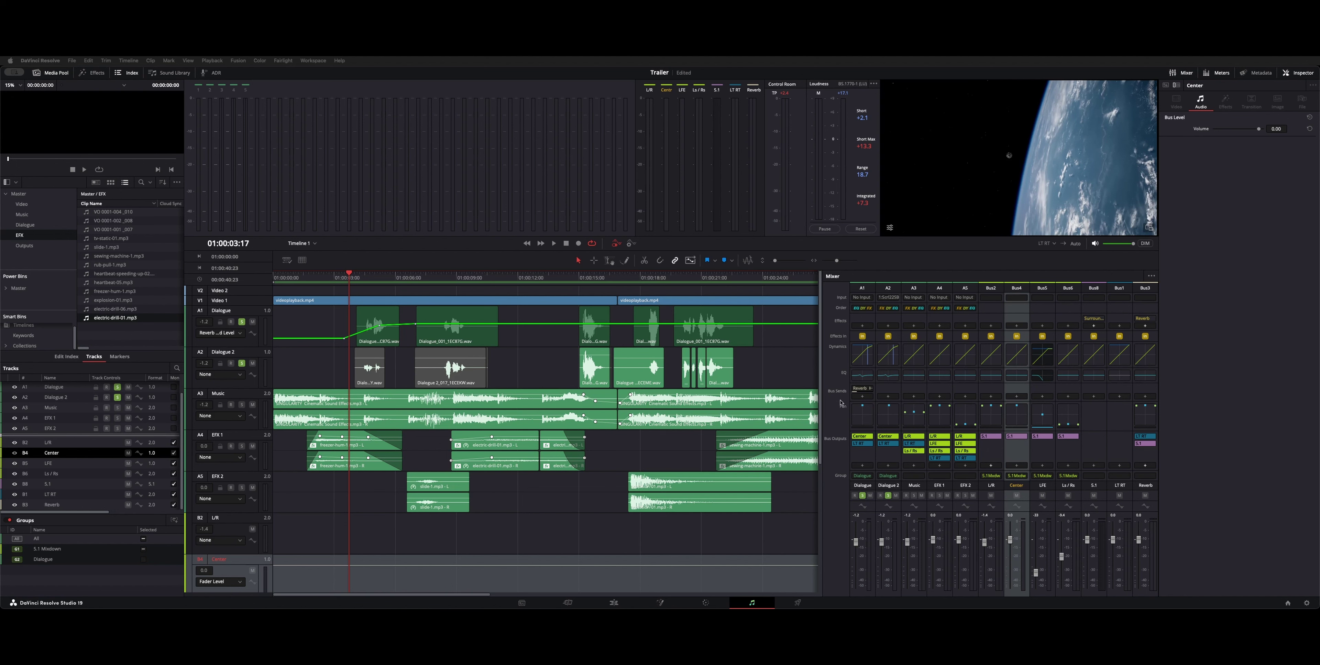
# Select the Reverb bus, inspect its Reverb effect settings, and check the bus outputs it feeds
pyautogui.click(867, 458)
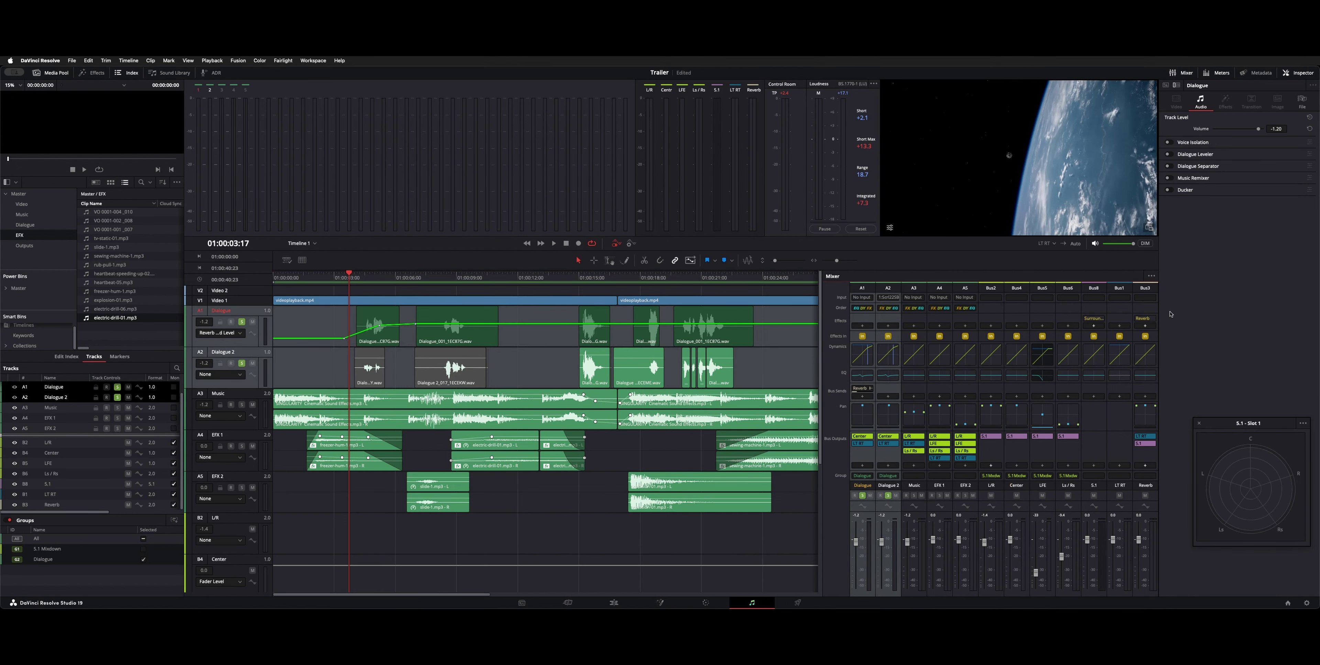
pyautogui.click(1148, 289)
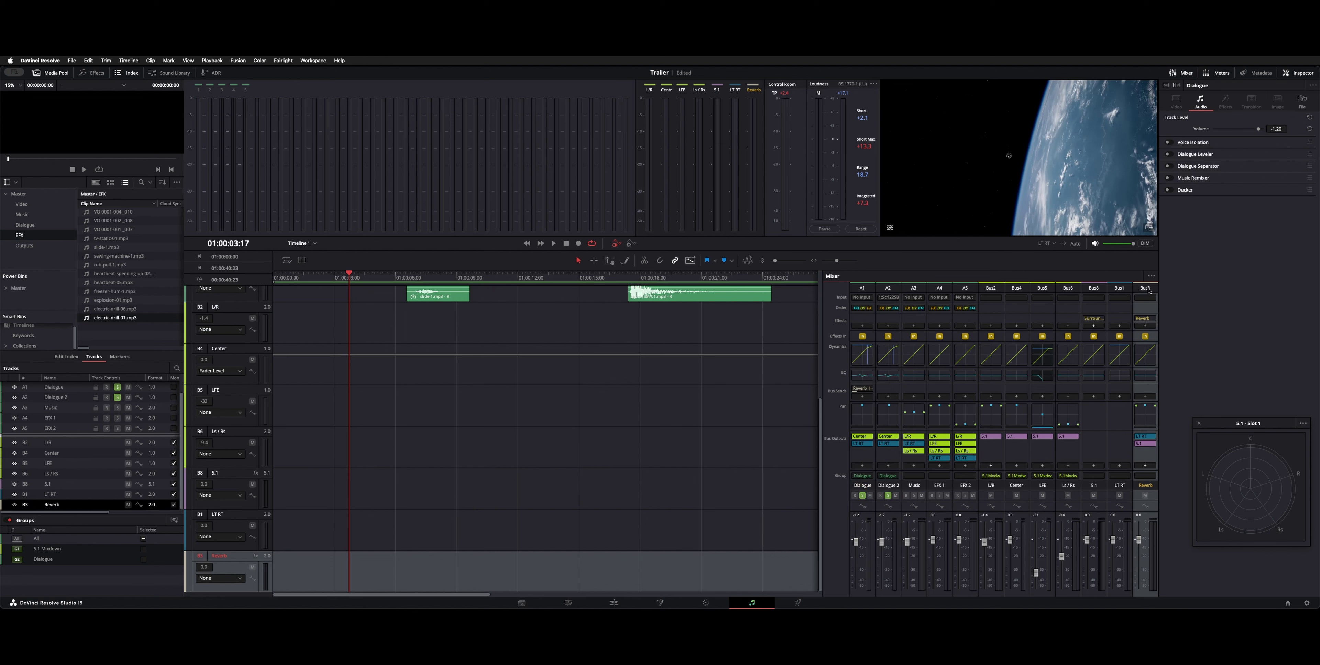
pyautogui.click(1145, 319)
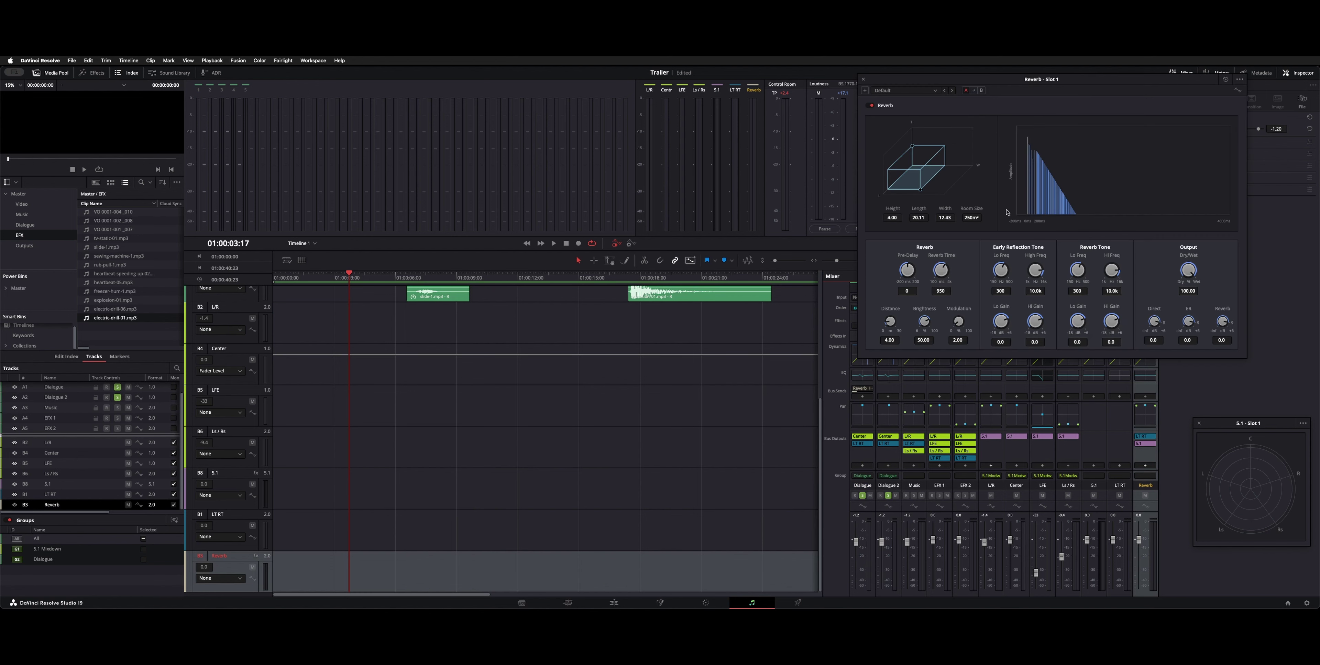
pyautogui.click(862, 78)
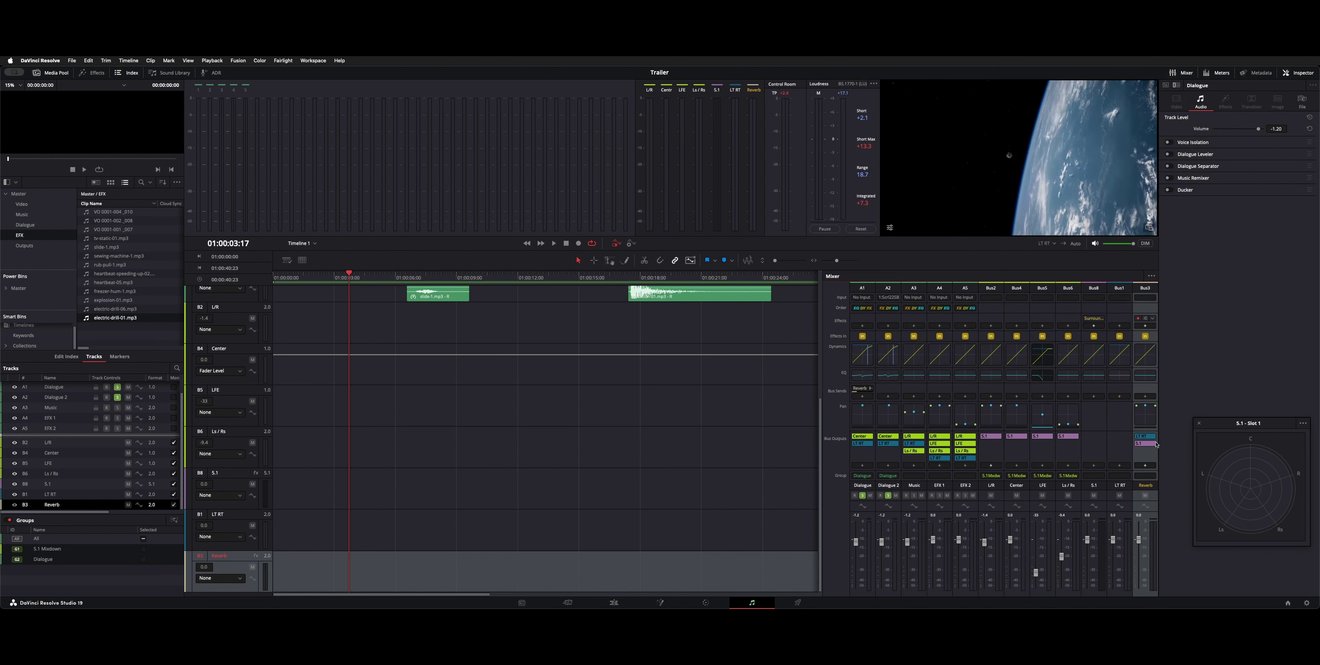
pyautogui.click(1151, 443)
pyautogui.click(1144, 458)
# Open the Bus Format list and check the Reverb bus's format
pyautogui.click(283, 61)
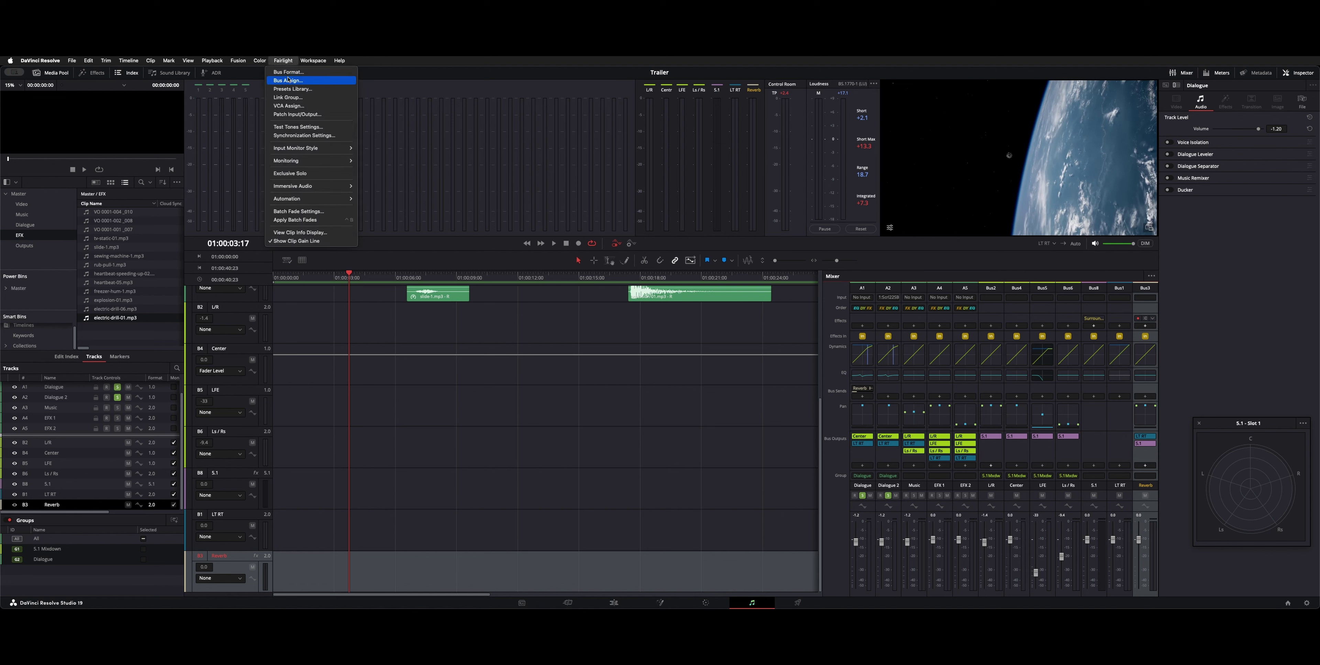
pyautogui.click(307, 80)
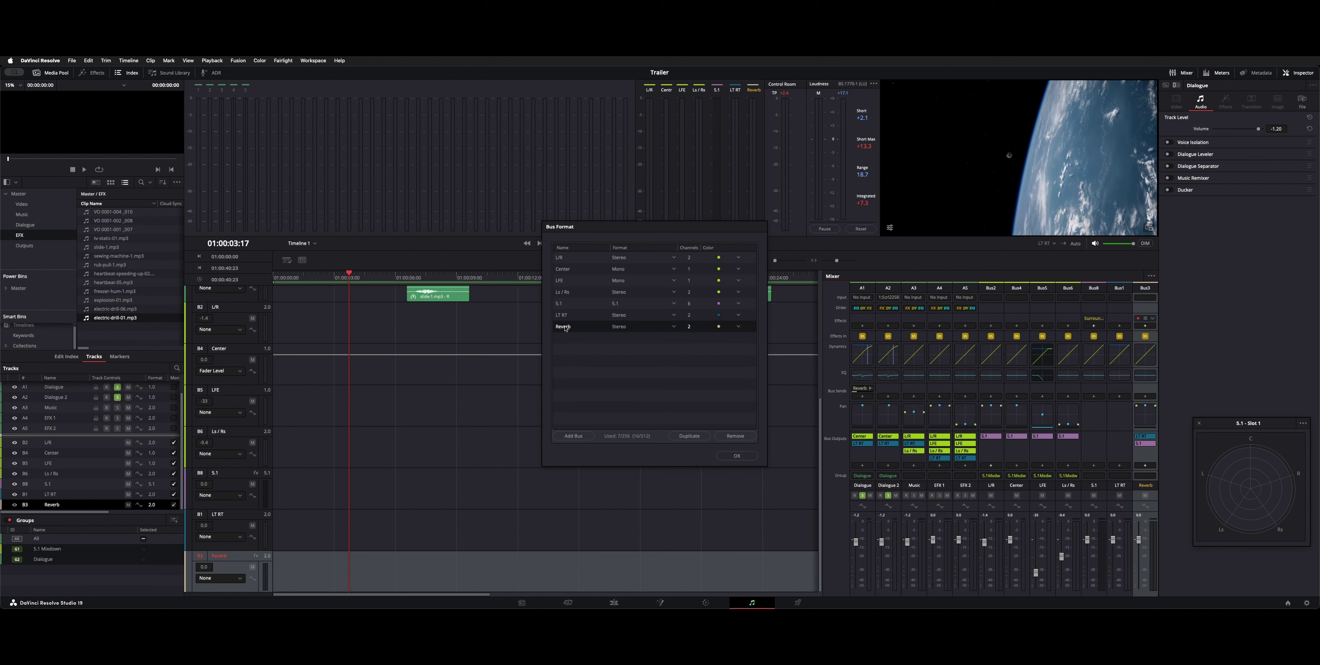
pyautogui.press('Return')
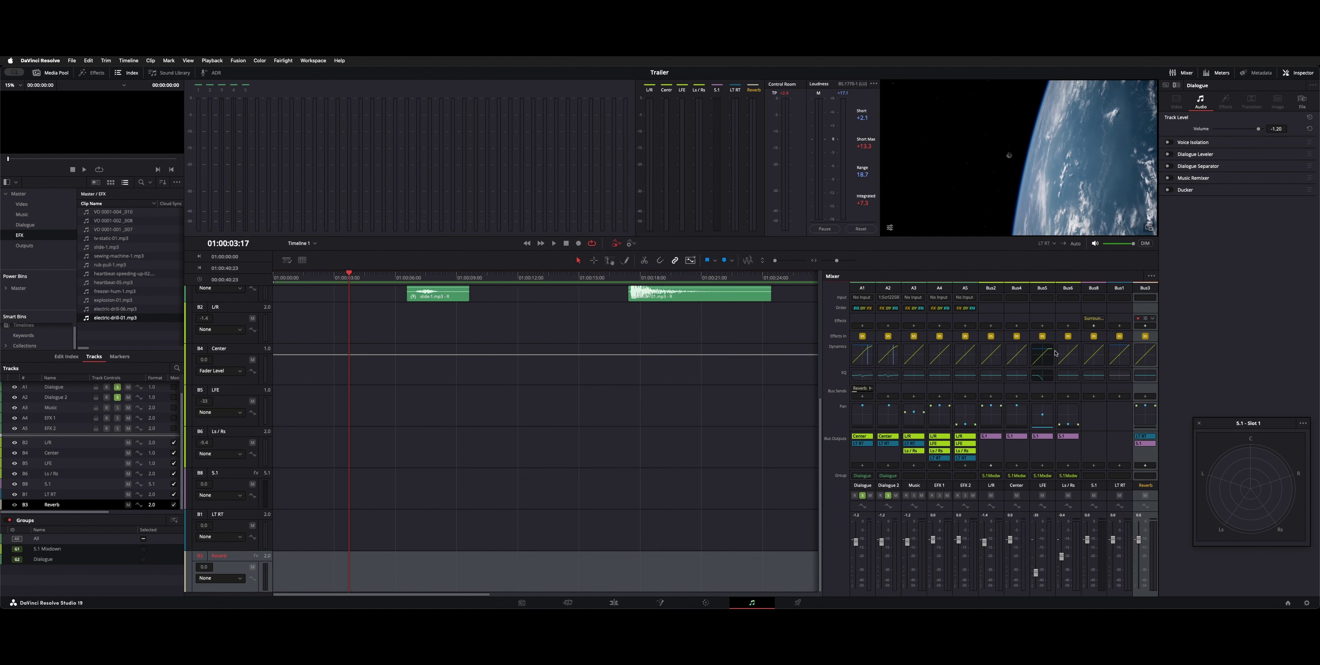
# Inspect the Flanger effect settings on the electric-drill-01.mp3 clip in EFX 1, and deselect the clip
pyautogui.scroll(5, 676, 328)
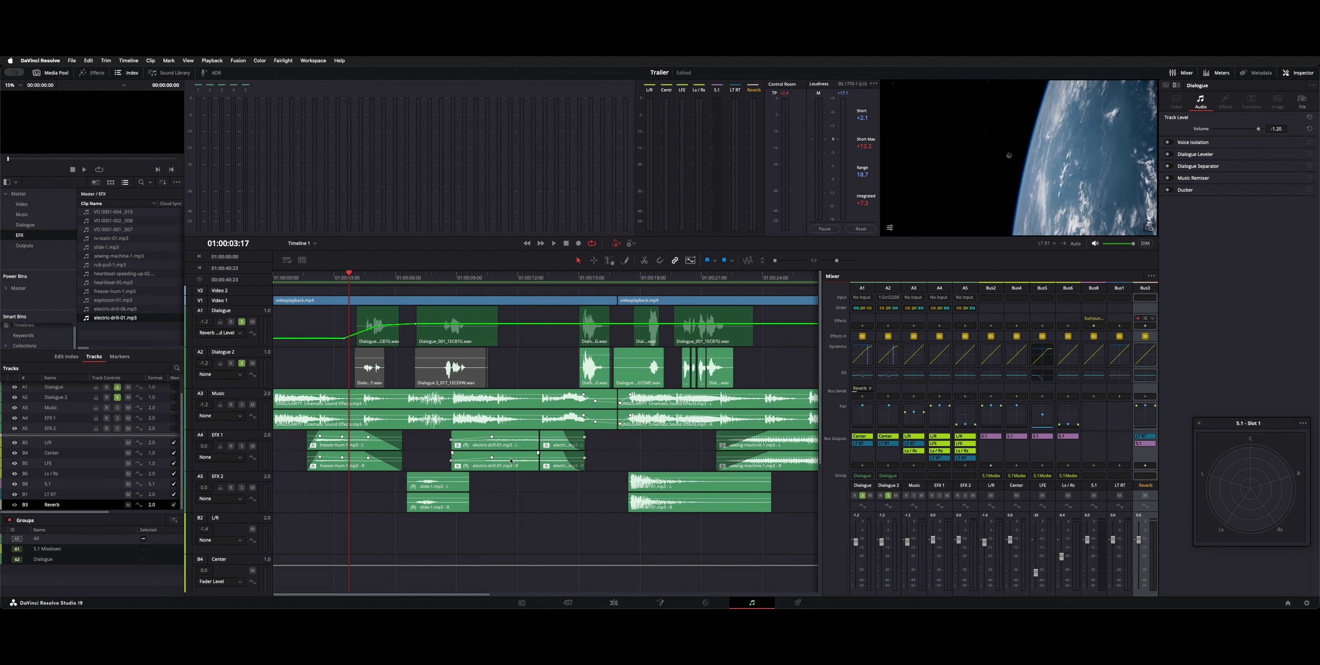
pyautogui.click(468, 449)
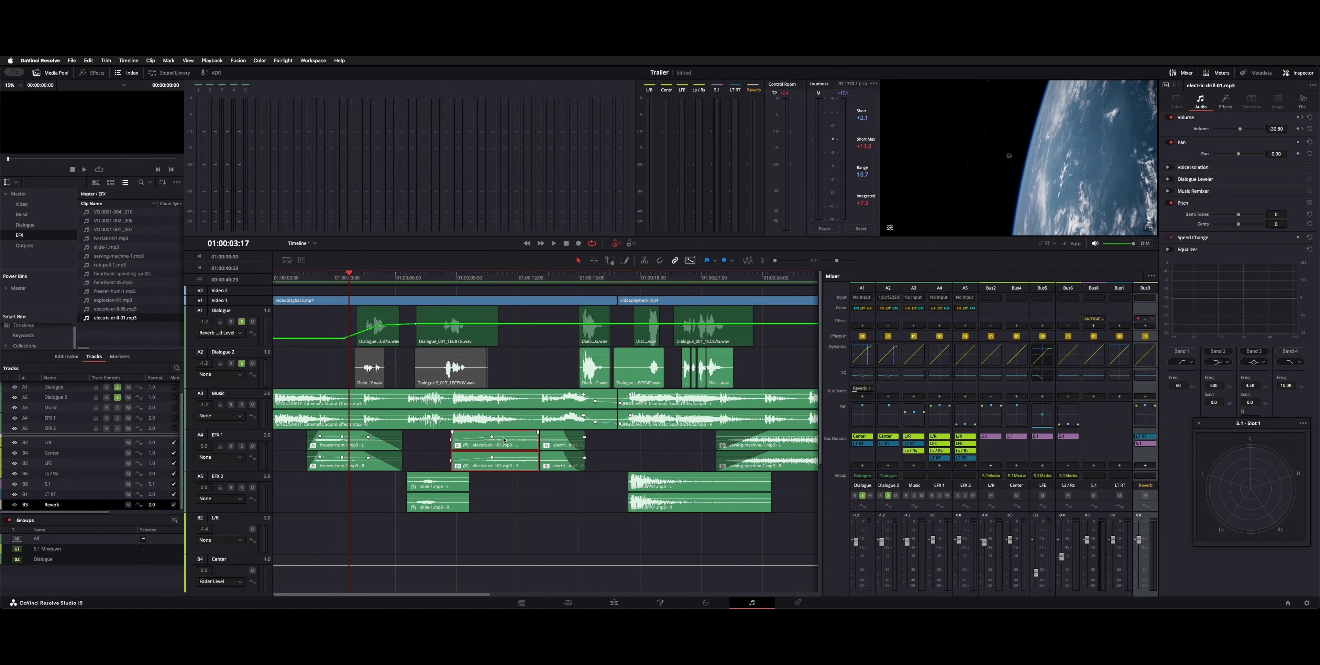
pyautogui.click(1221, 101)
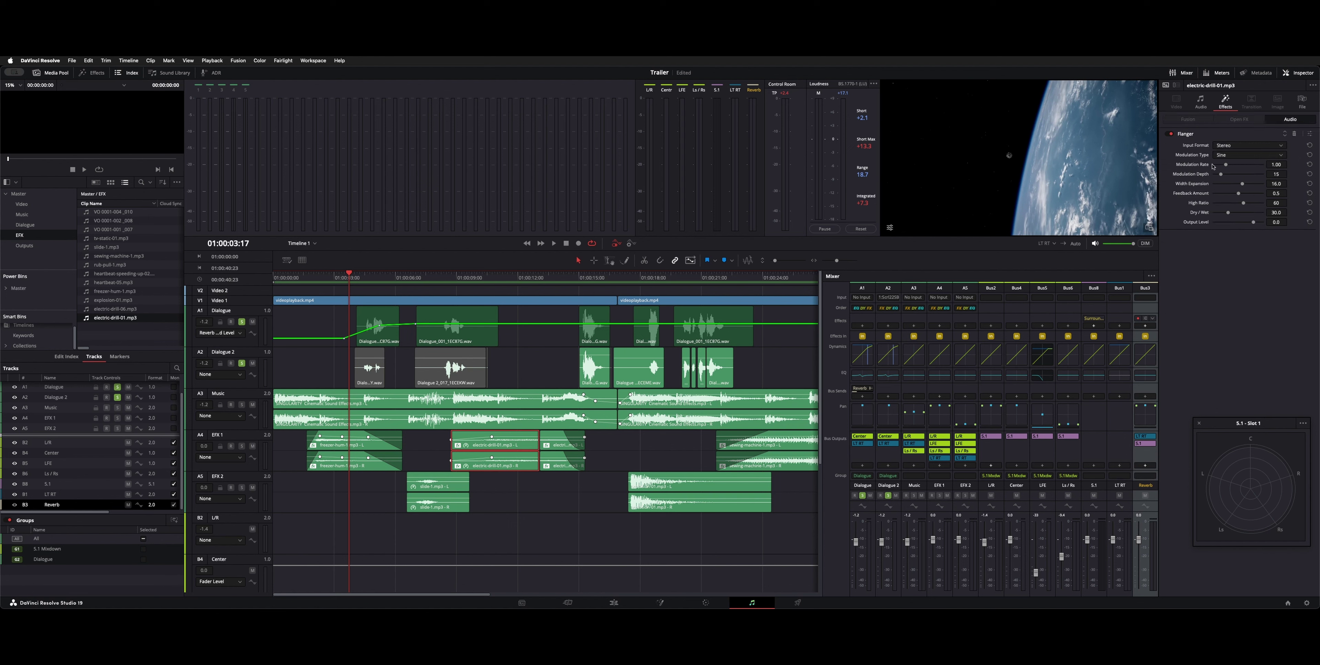
pyautogui.click(1310, 134)
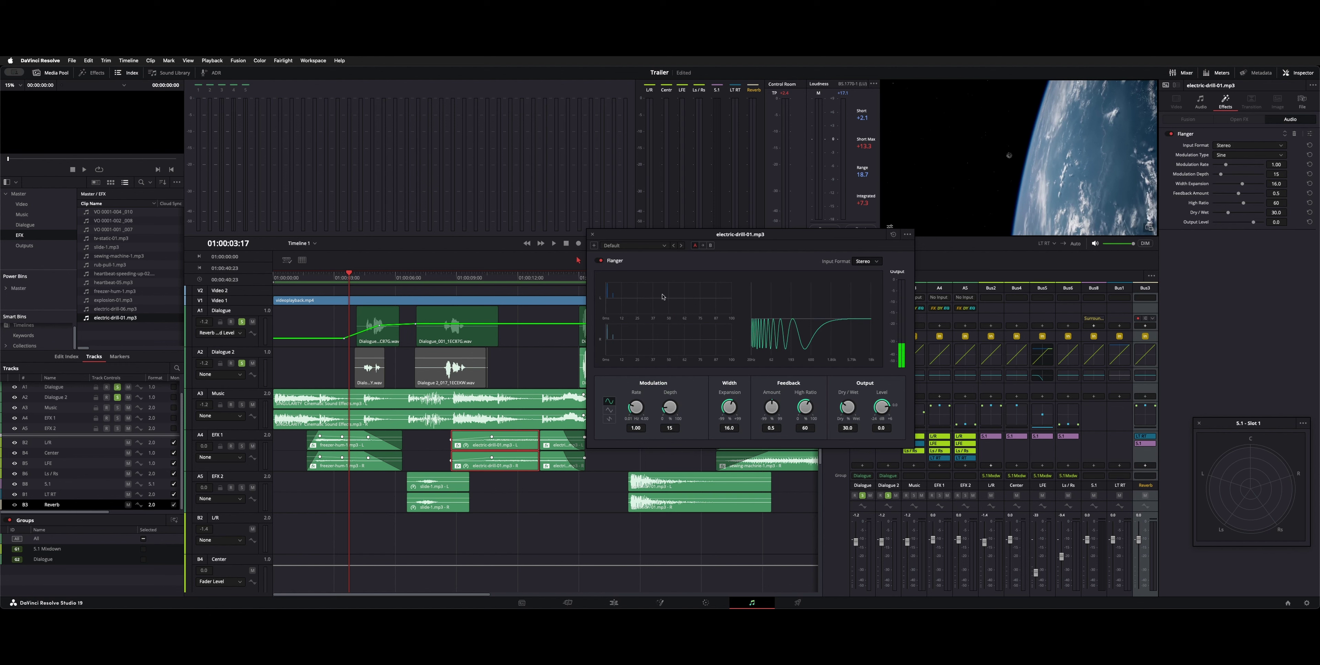
pyautogui.click(592, 235)
pyautogui.click(548, 529)
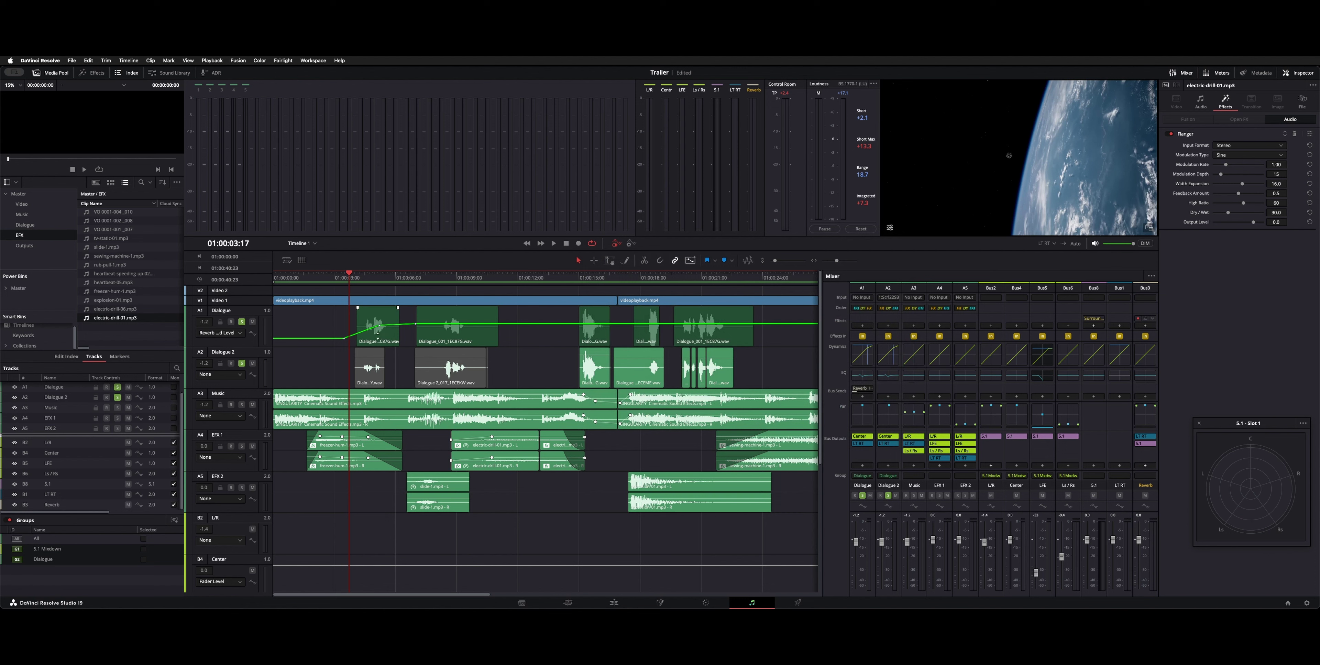
# Look up the Reverb send level among the Dialogue track's automation parameters
pyautogui.click(220, 332)
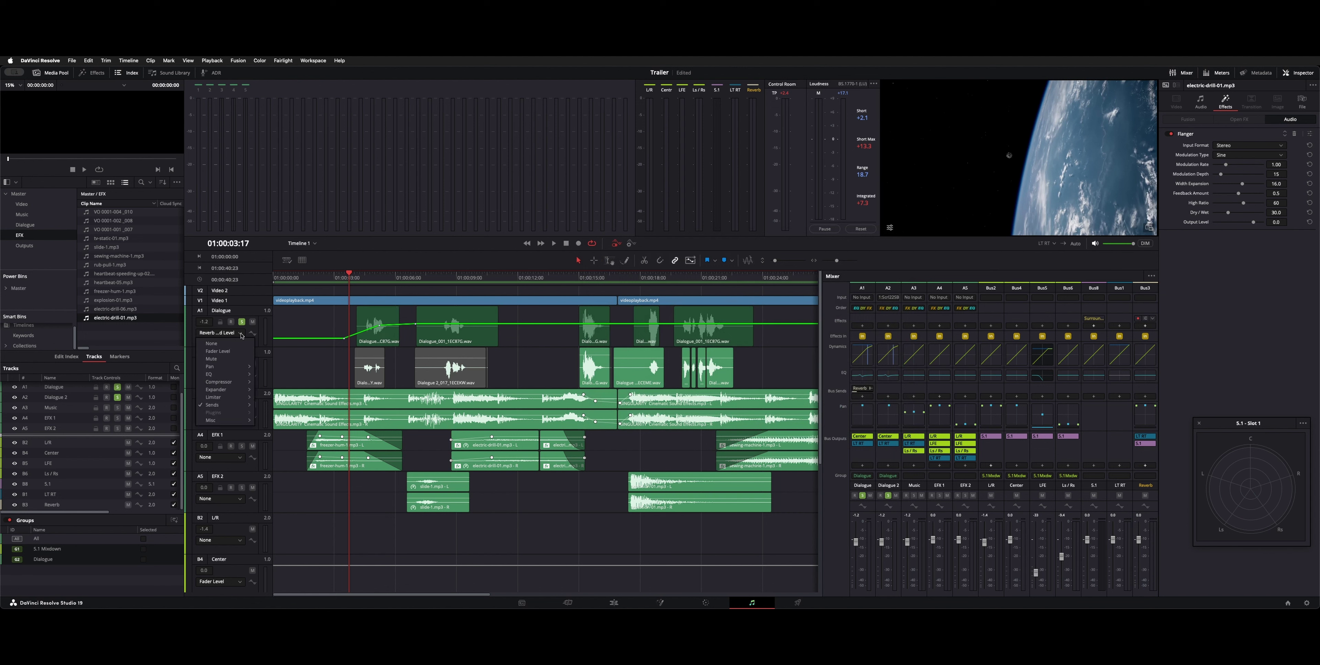
pyautogui.moveTo(241, 404)
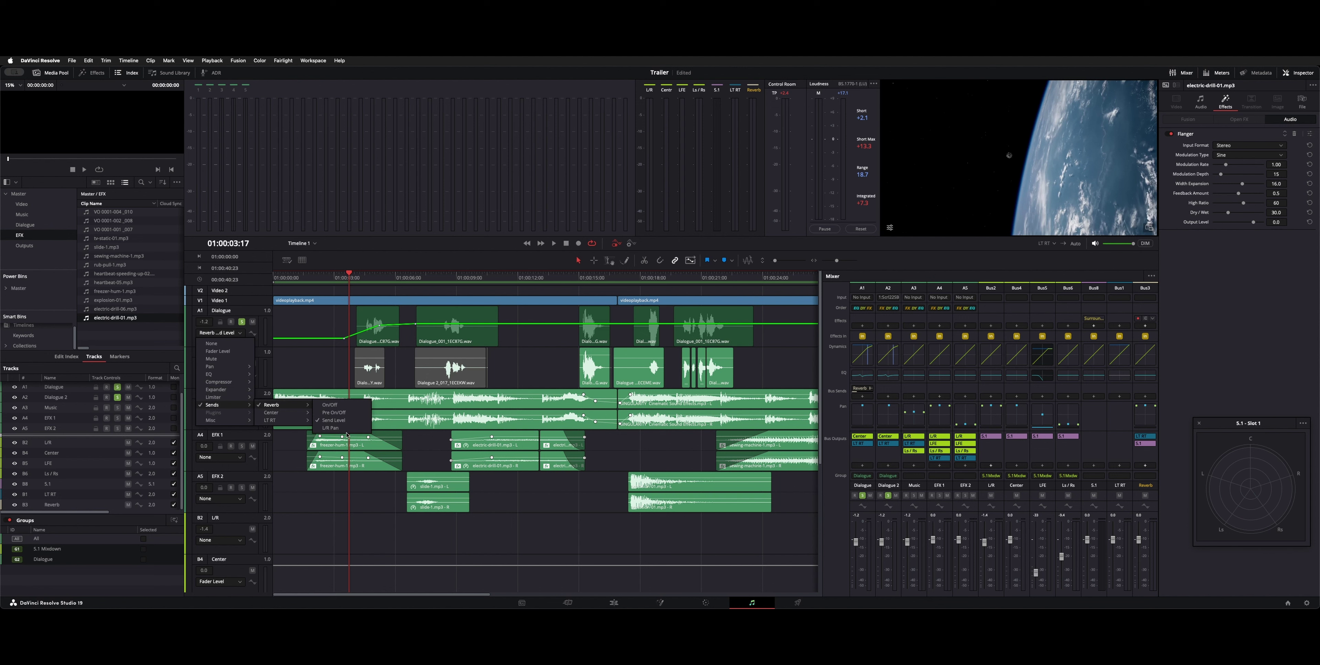
pyautogui.click(326, 329)
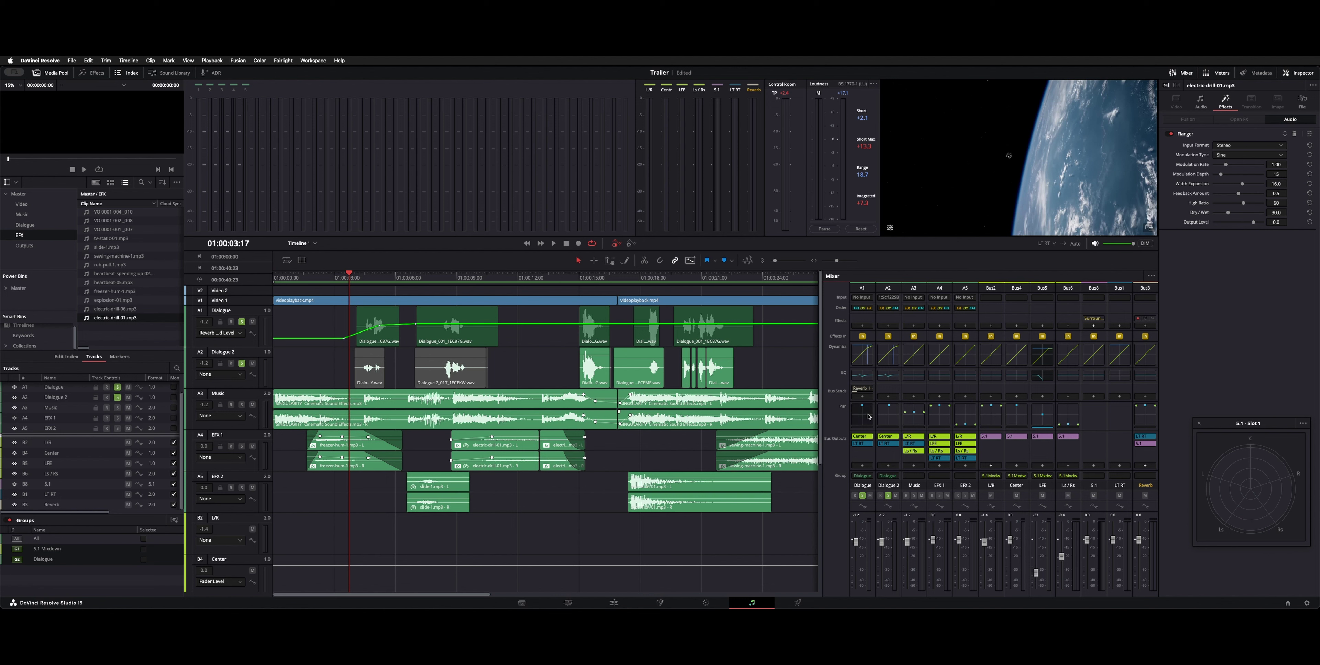
# Add a bus send from the Dialogue 2 track to the Reverb bus
pyautogui.click(889, 396)
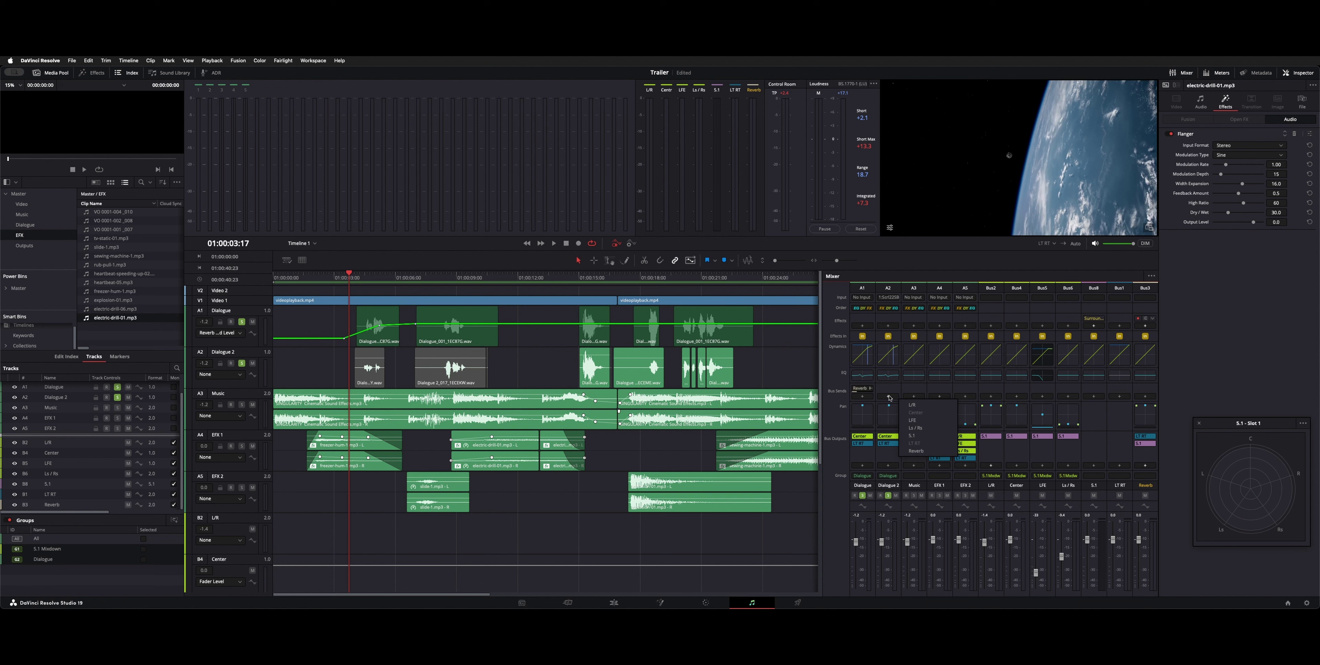
pyautogui.click(888, 282)
pyautogui.click(888, 397)
pyautogui.click(932, 453)
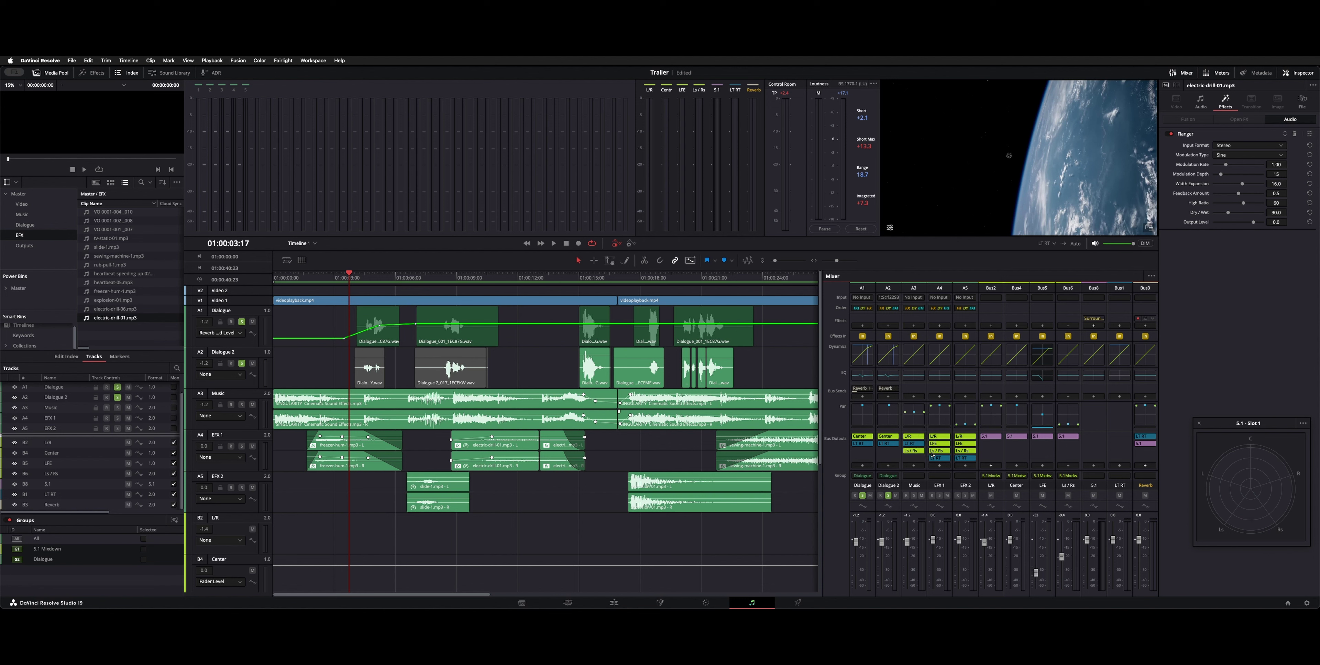
# Adjust the Reverb send level for Dialogue 2, close the send settings, and remove the send
pyautogui.click(885, 389)
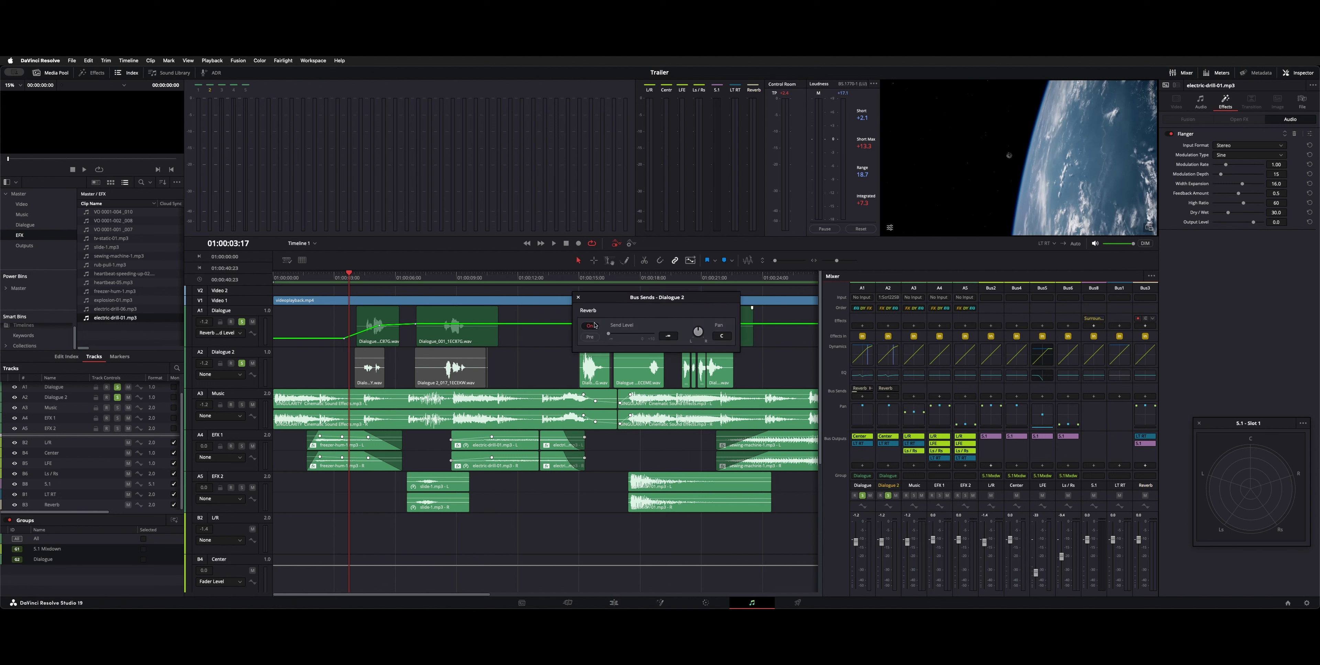
pyautogui.moveTo(609, 333); pyautogui.dragTo(671, 334)
pyautogui.click(592, 338)
pyautogui.click(577, 298)
pyautogui.click(896, 389)
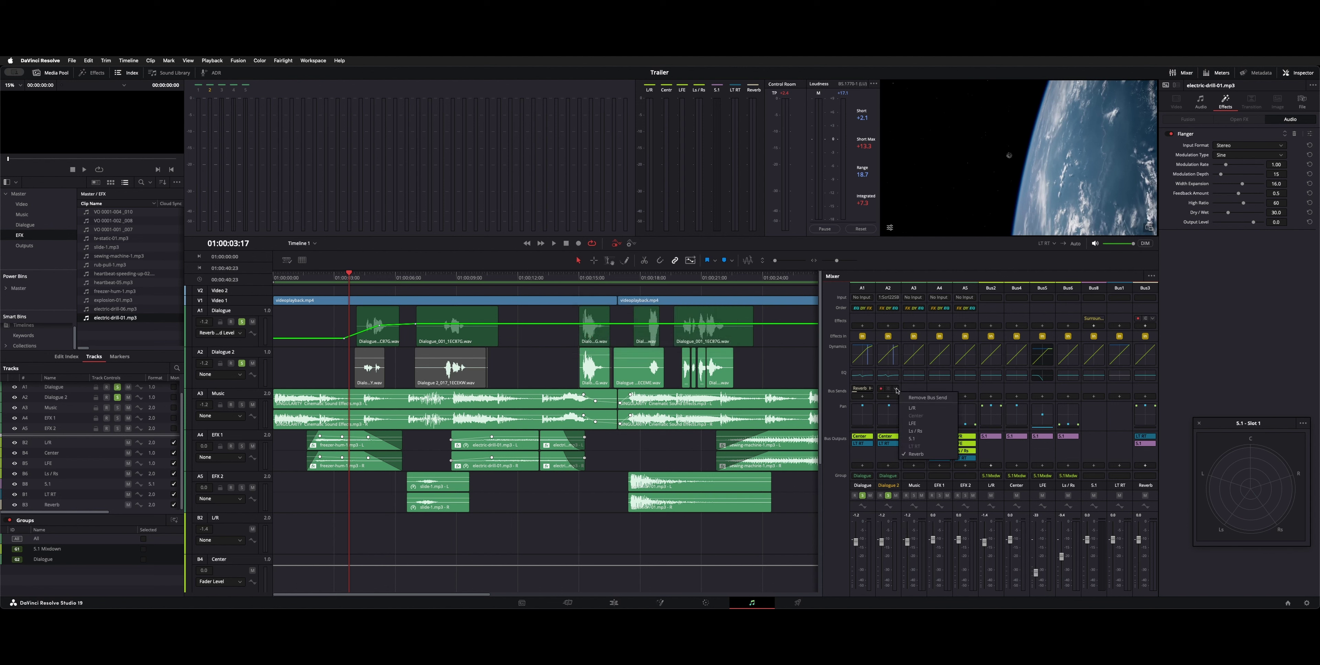
pyautogui.click(914, 398)
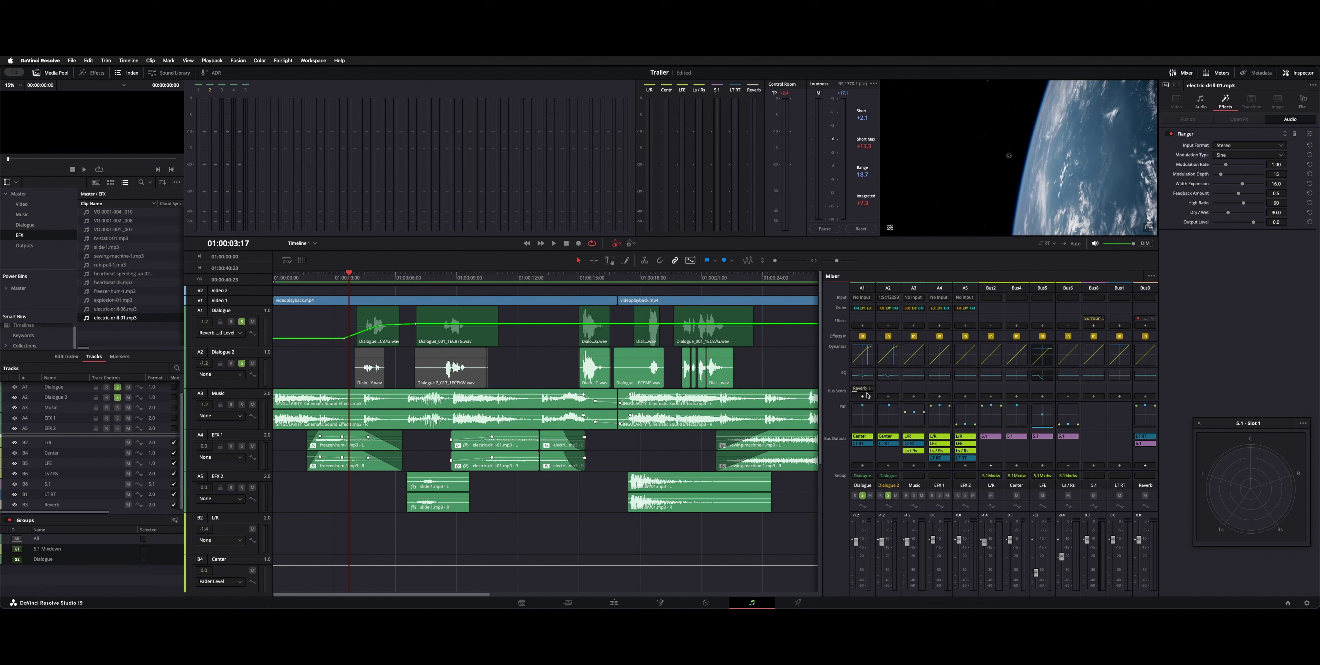
# Check which bus sends Dialogue 2 offers as automation parameters, and close the list without choosing one
pyautogui.click(858, 391)
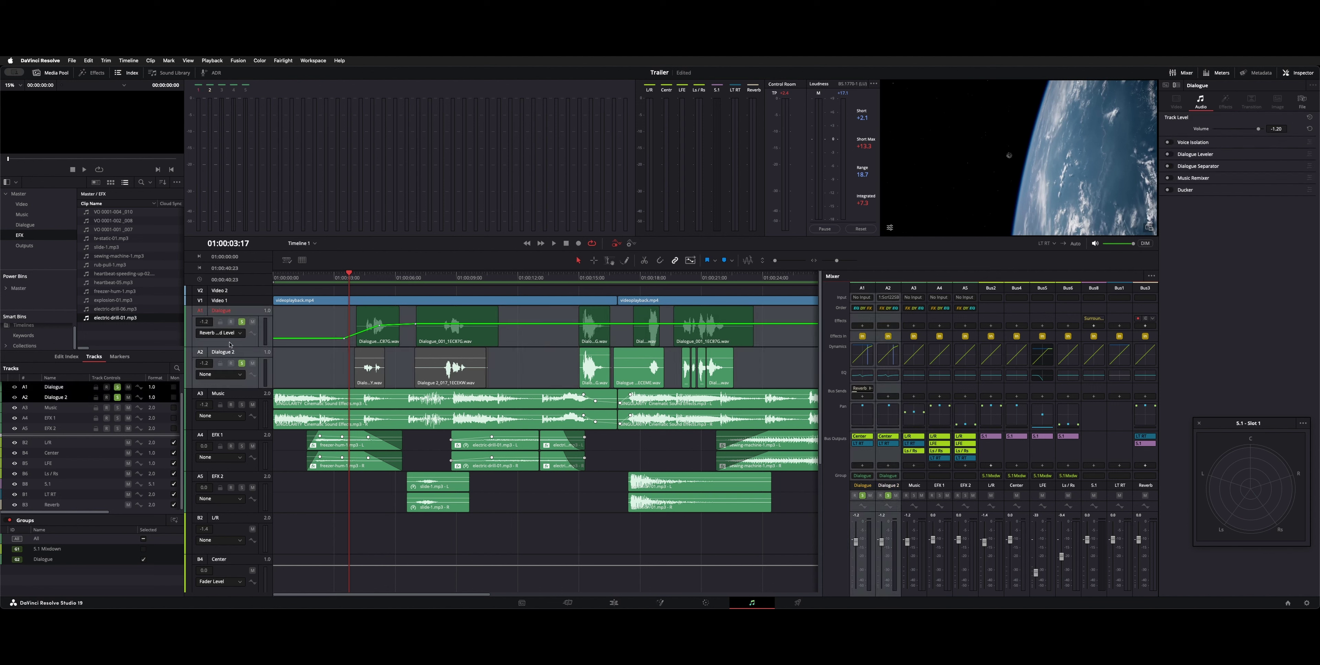
pyautogui.click(221, 374)
pyautogui.press('space')
pyautogui.moveTo(231, 446)
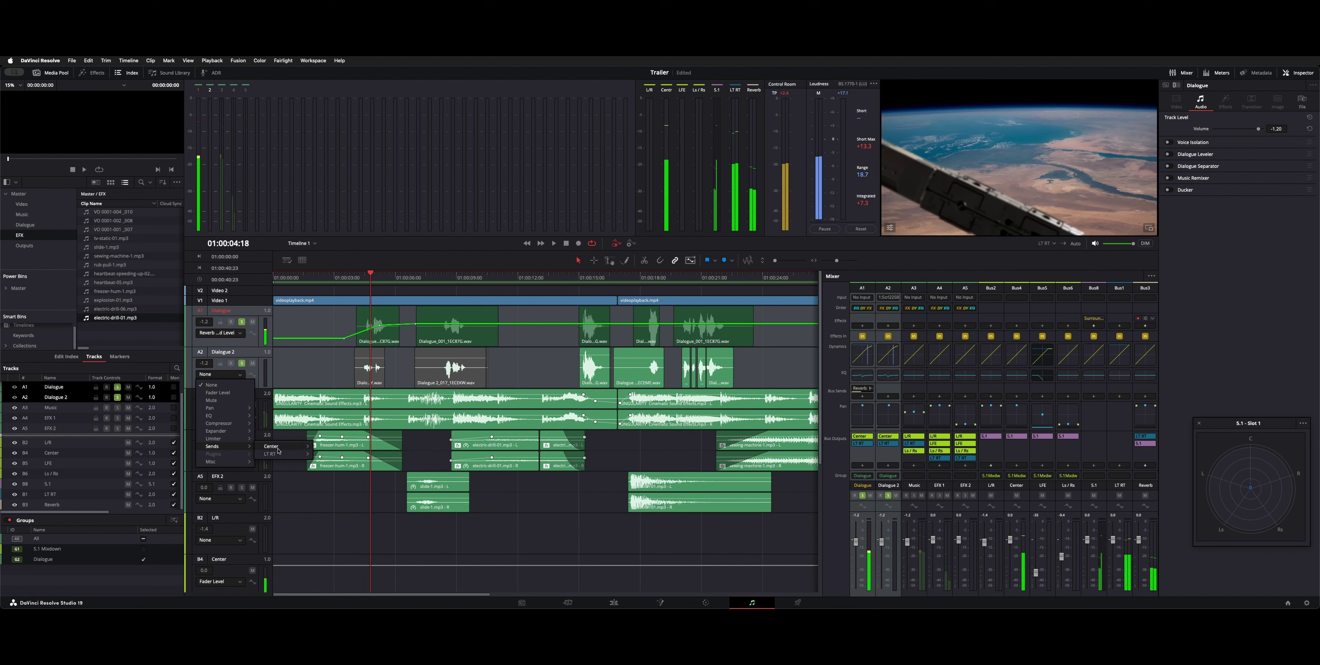
pyautogui.moveTo(295, 449)
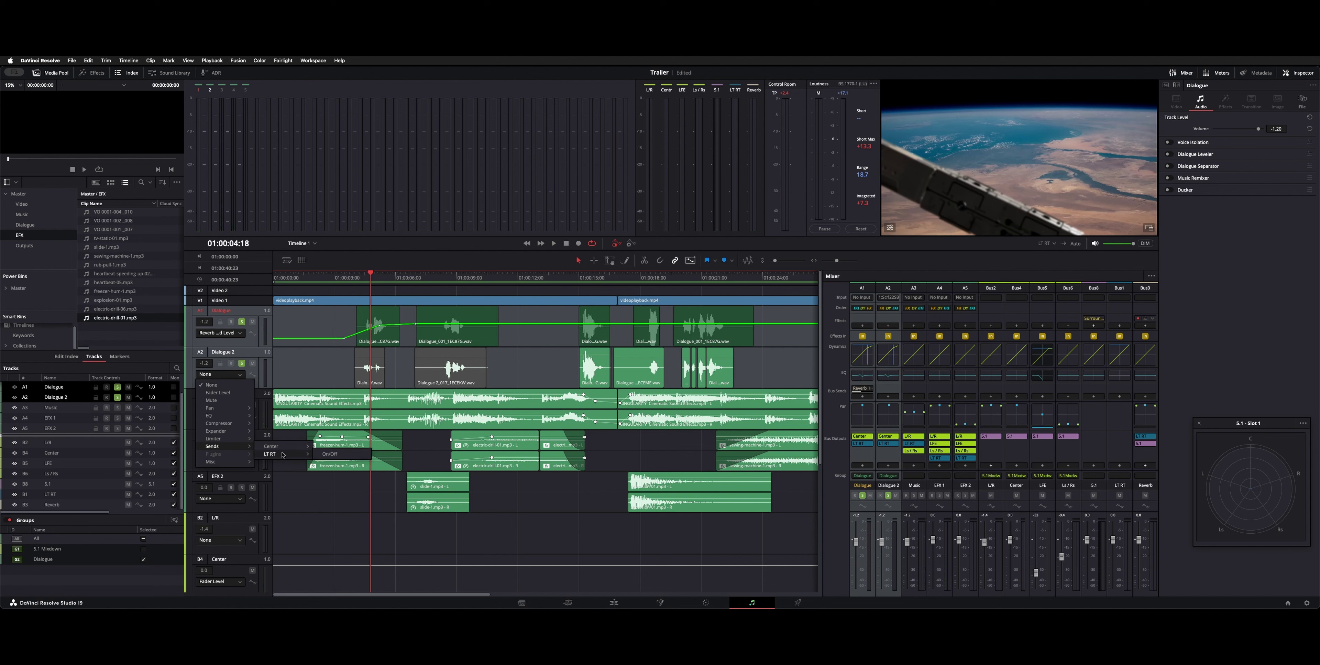
pyautogui.click(265, 431)
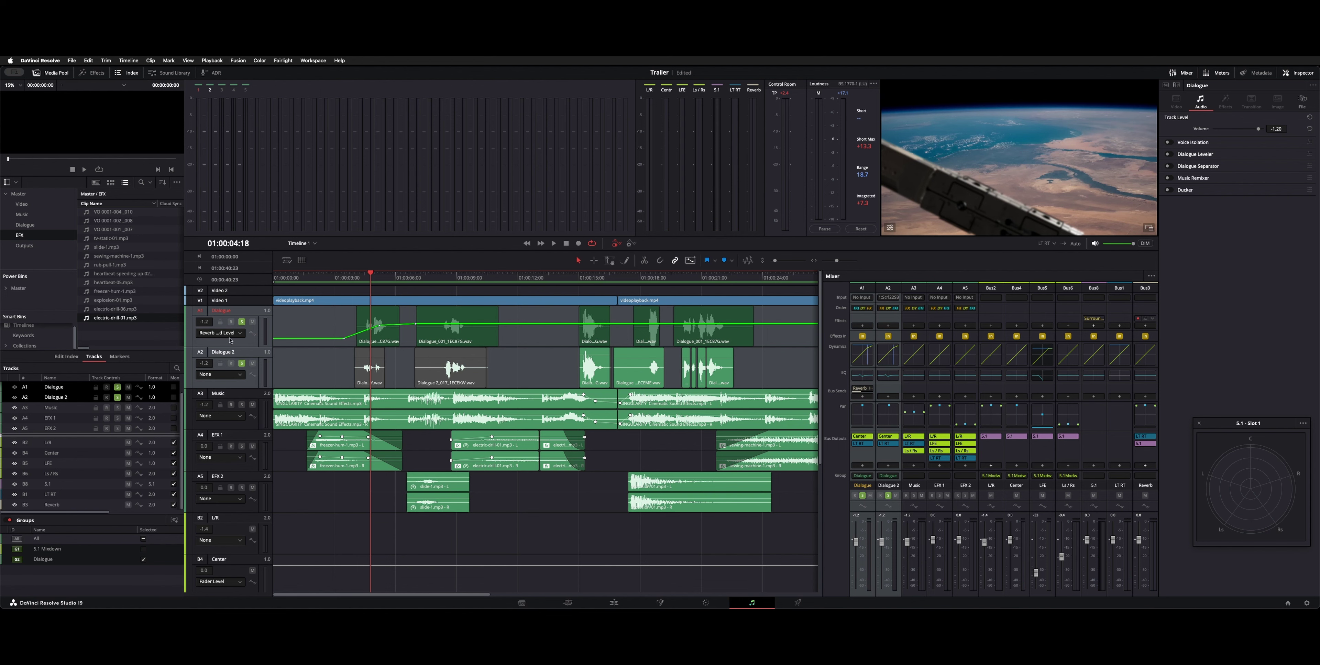
# Display the Reverb bus's Send Level as the automation curve on the Dialogue track
pyautogui.click(221, 332)
pyautogui.moveTo(227, 405)
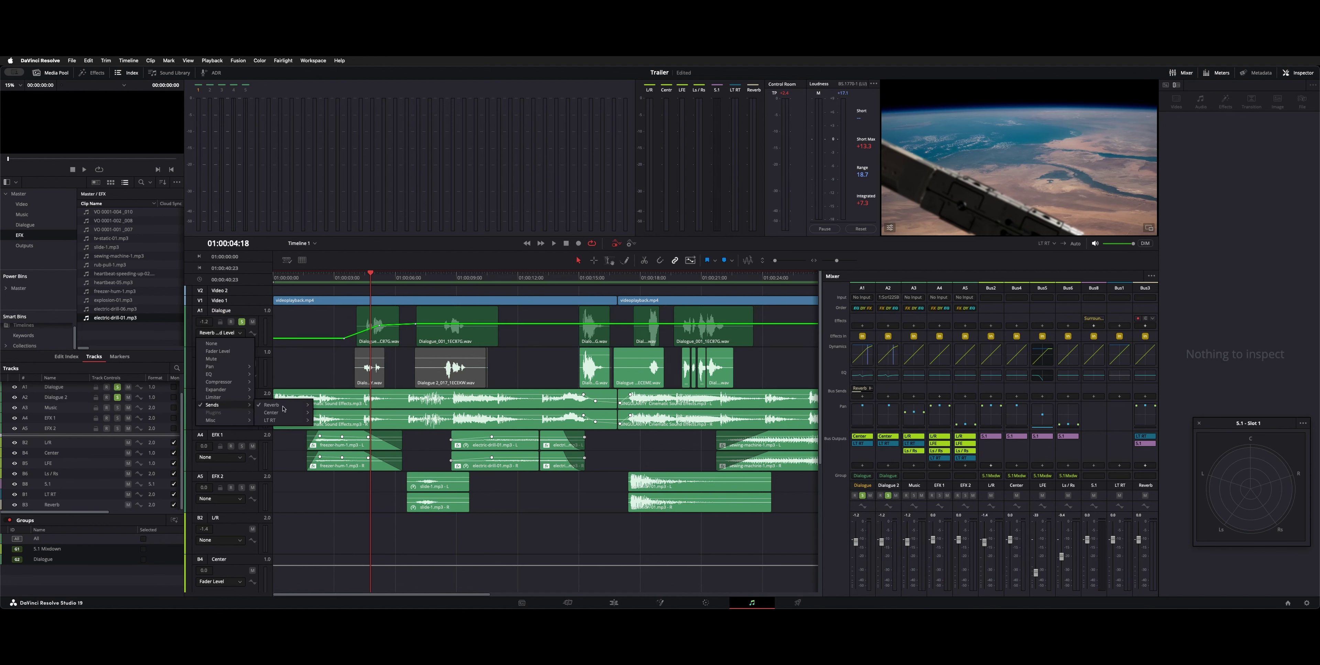
pyautogui.moveTo(292, 406)
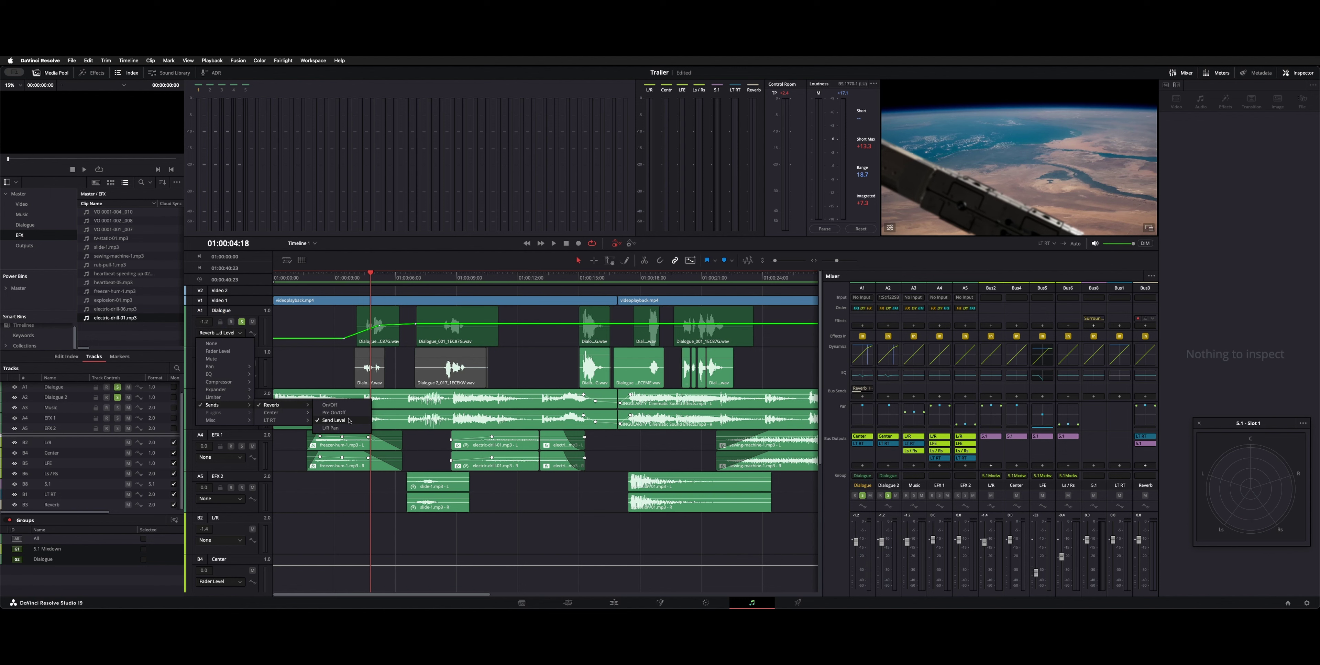
pyautogui.click(333, 420)
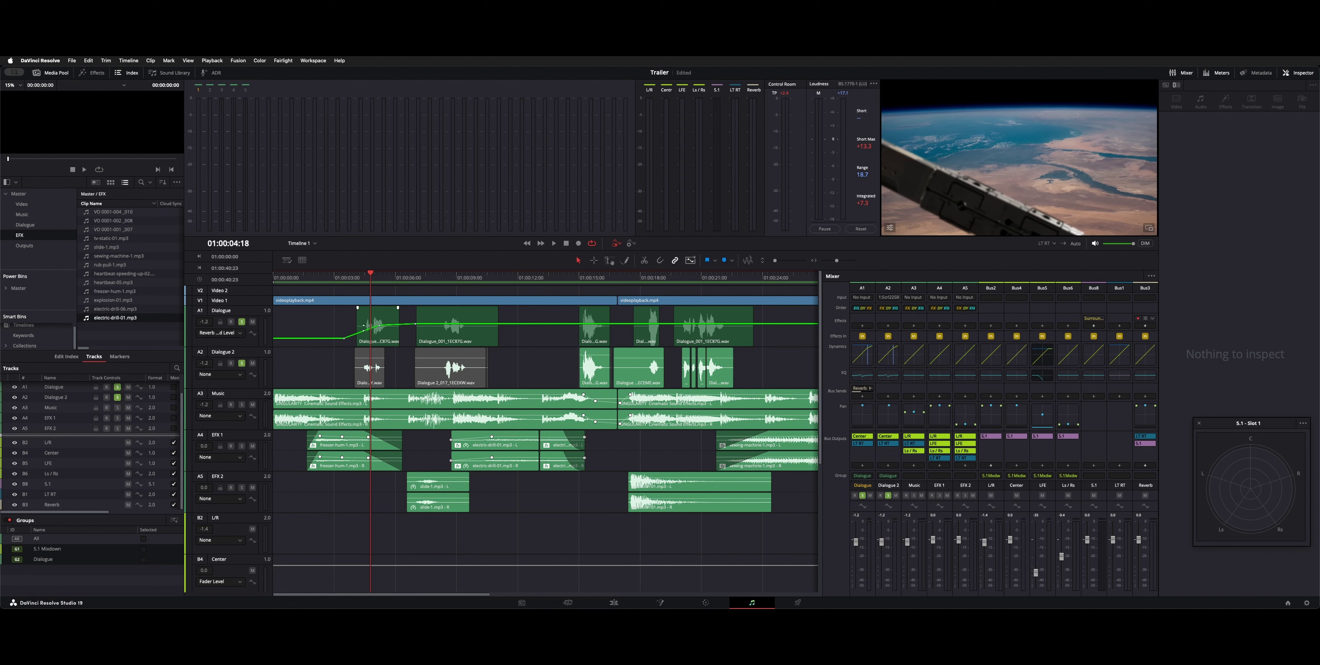
# Play the soloed dialogue from 01:00:03:11 to hear the automated Reverb send
pyautogui.click(343, 277)
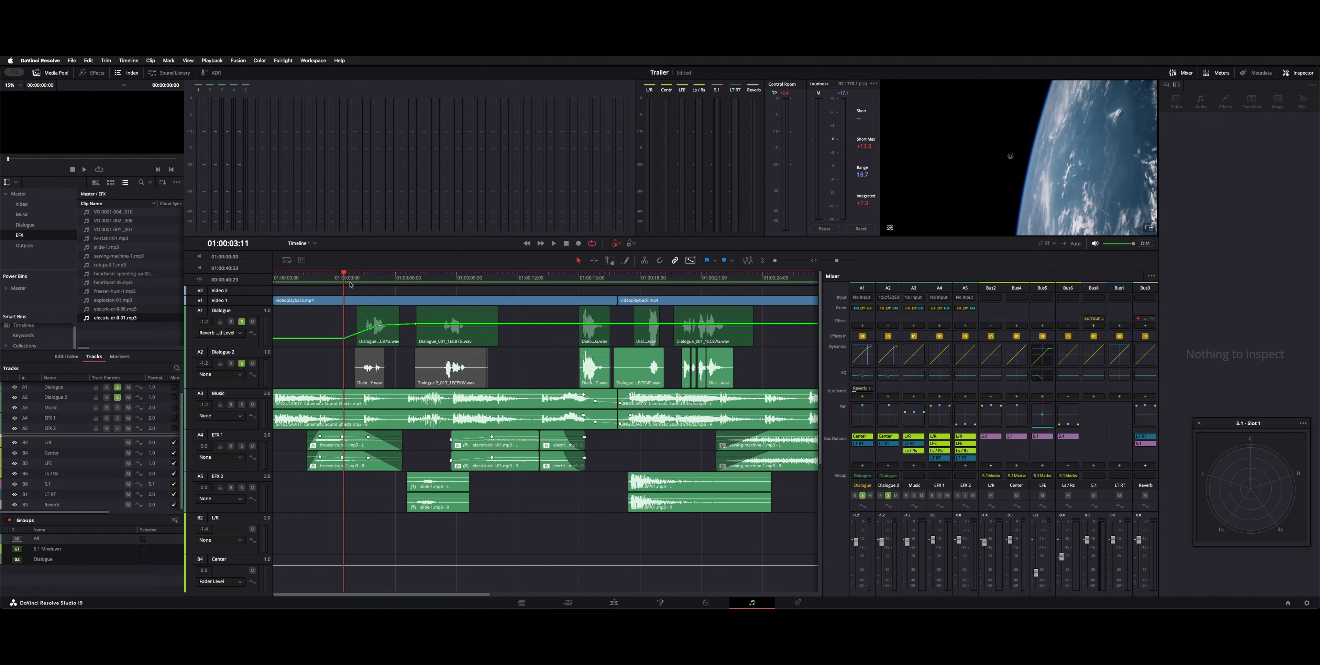
pyautogui.press('space')
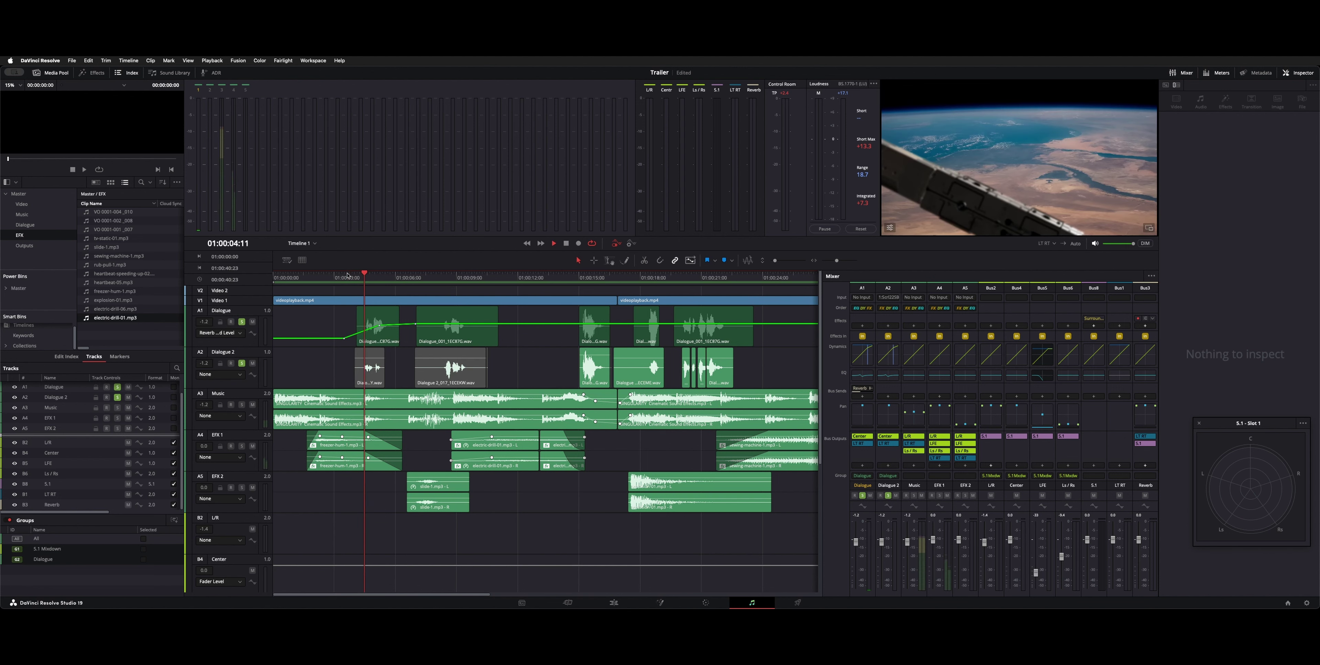
pyautogui.press('space')
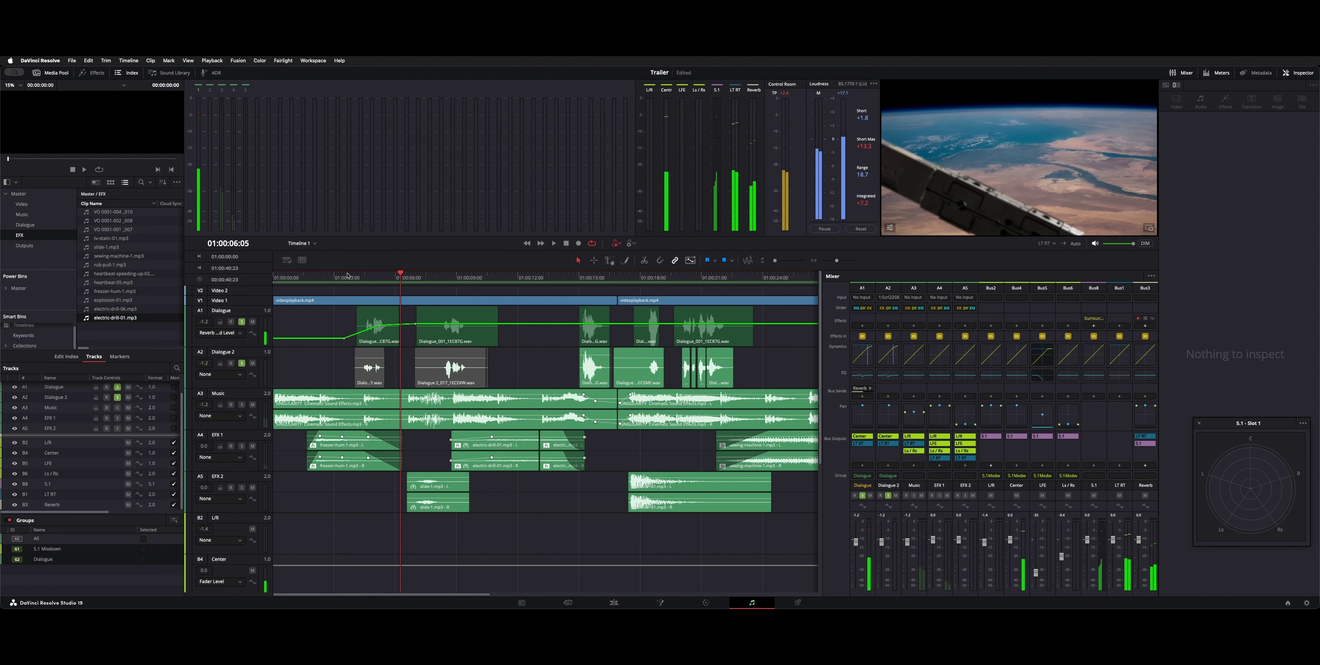
# Play the same dialogue passage again with the Dialogue track's Reverb send switched off for comparison
pyautogui.moveTo(863, 392)
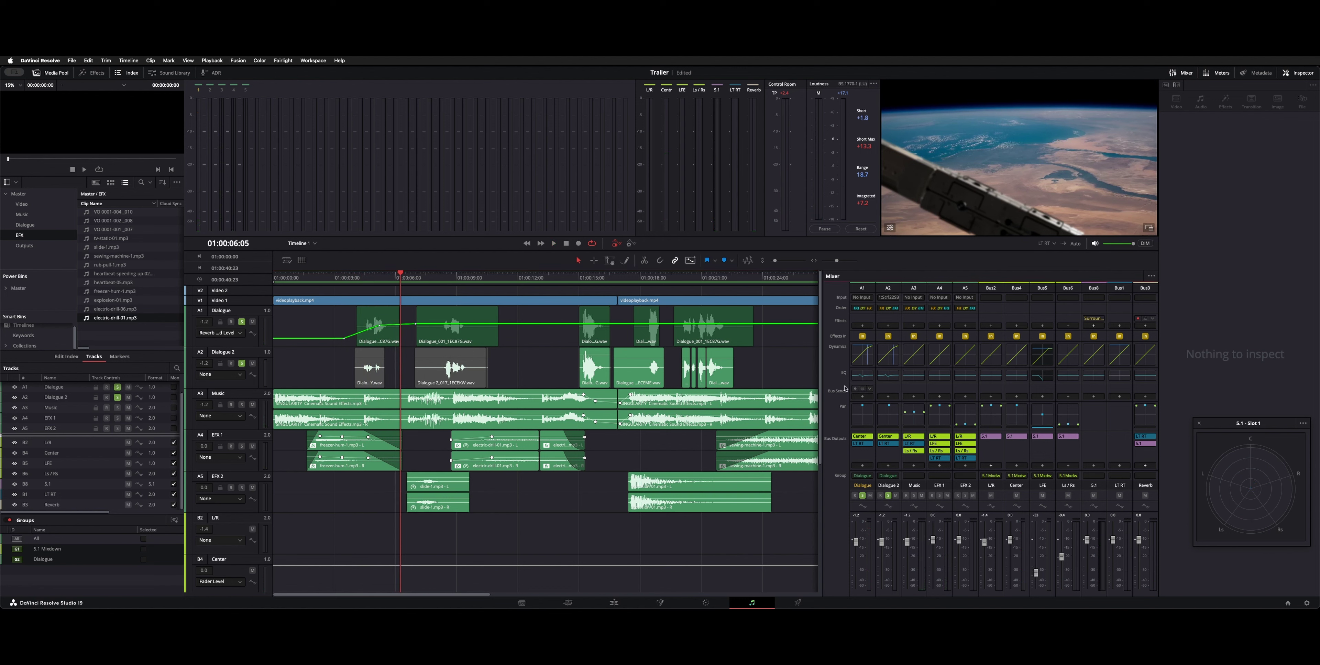
pyautogui.click(346, 280)
pyautogui.press('space')
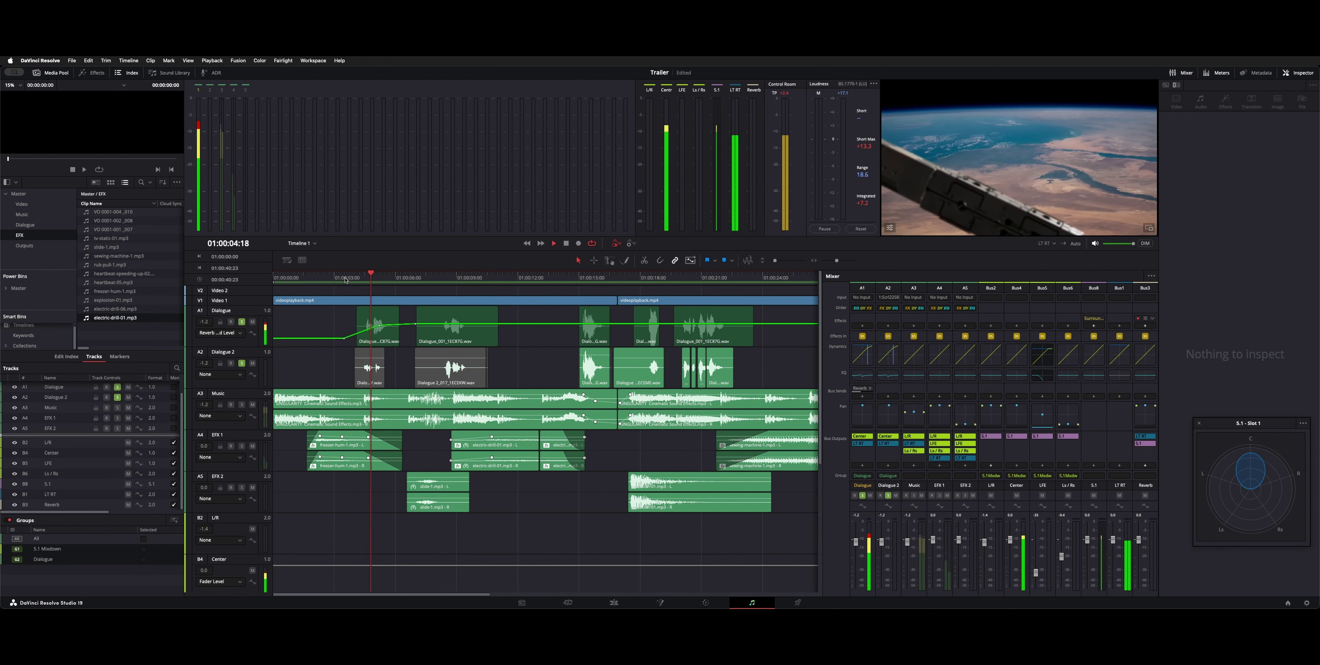
pyautogui.press('space')
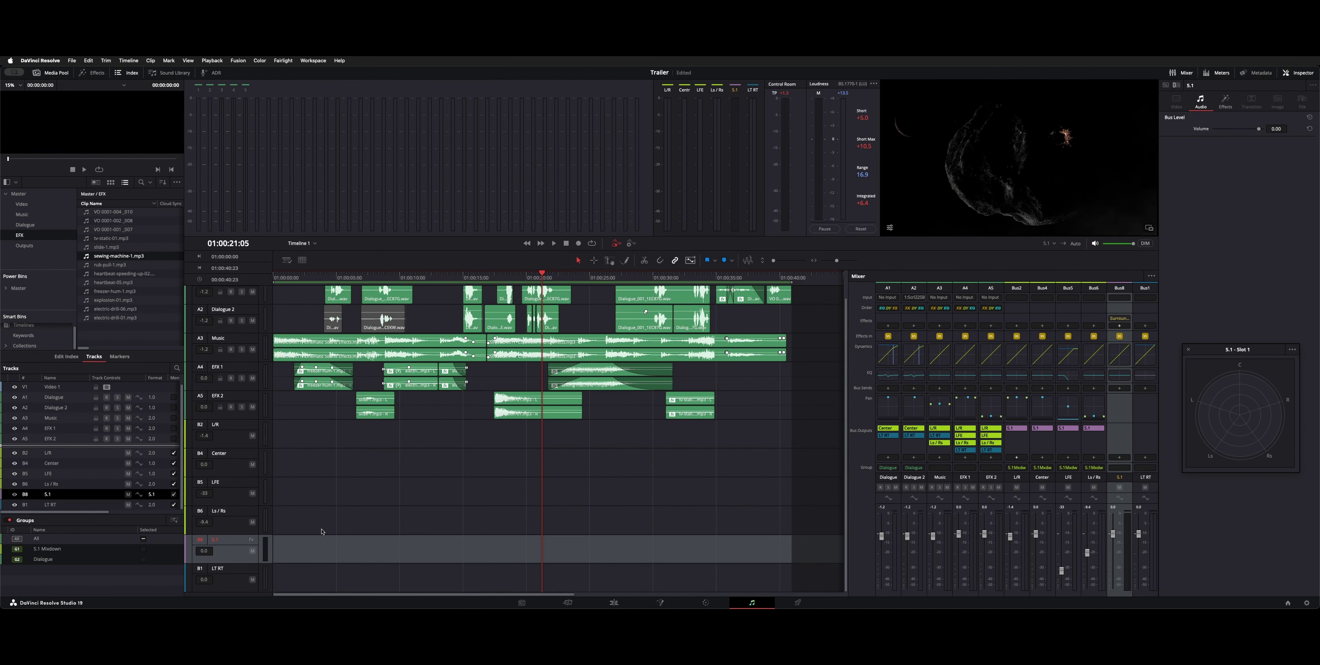
# Inspect the Dialogue track's surround position in its Audio Pan settings, and close them
pyautogui.scroll(2, 337, 499)
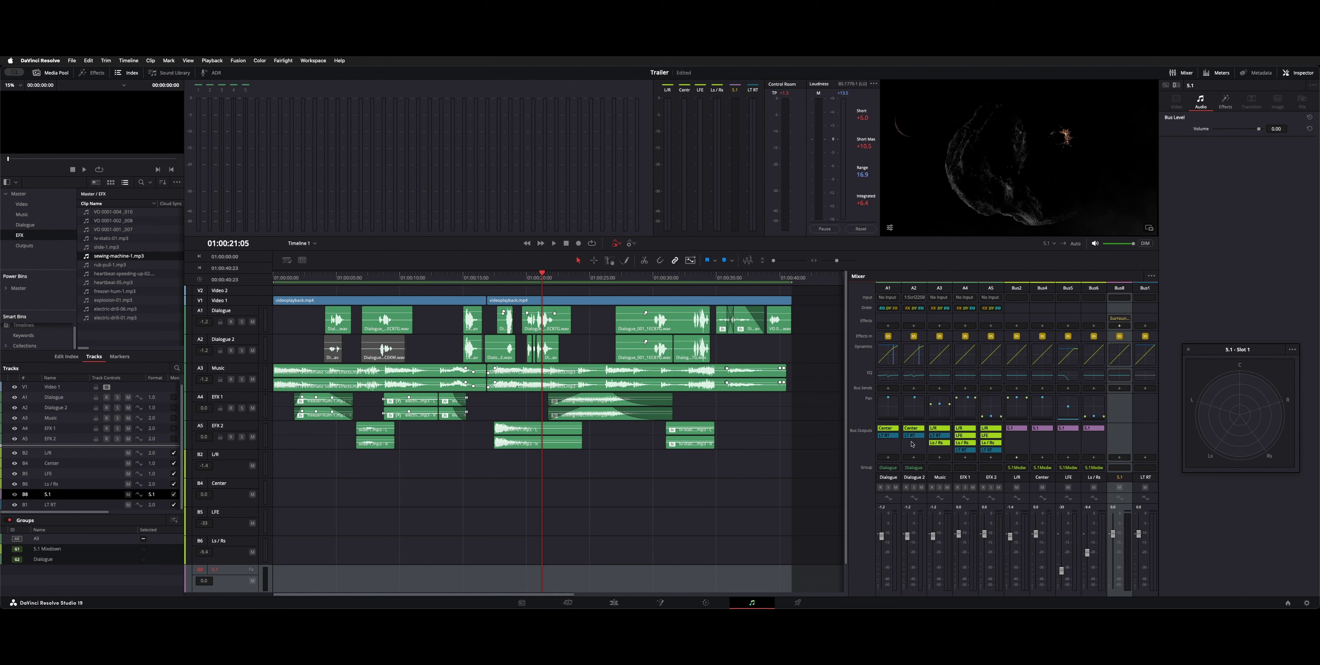
pyautogui.doubleClick(893, 410)
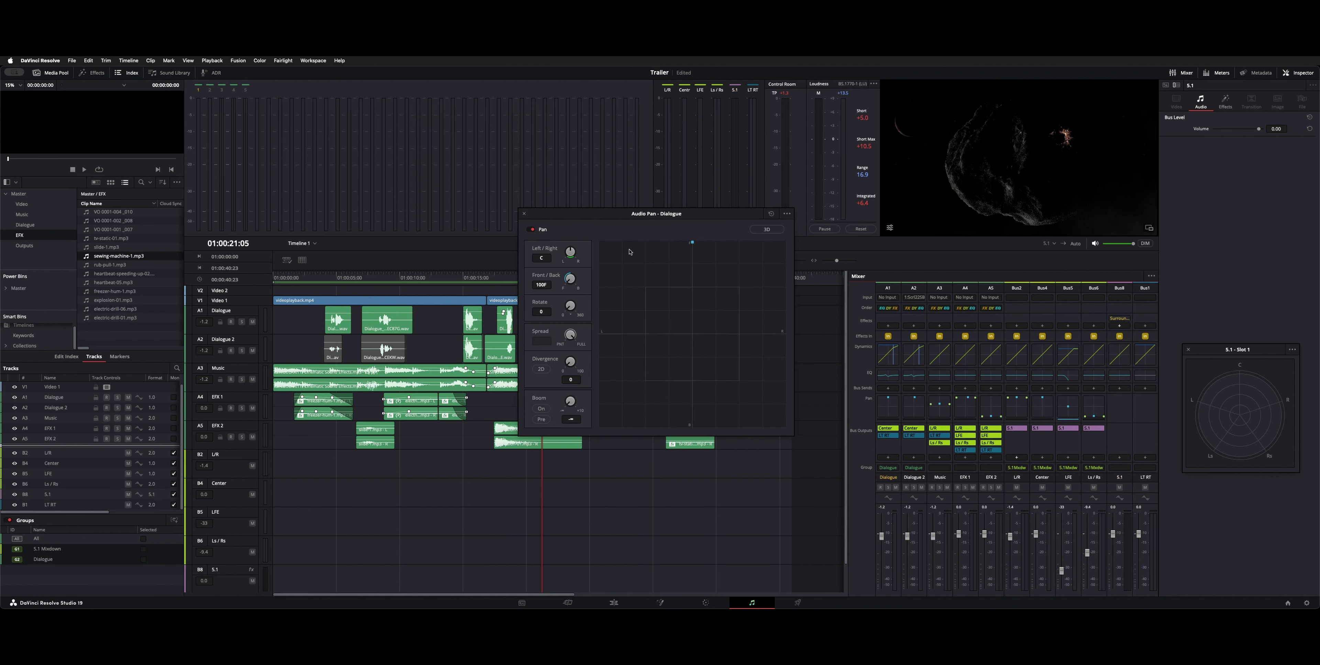
pyautogui.click(523, 213)
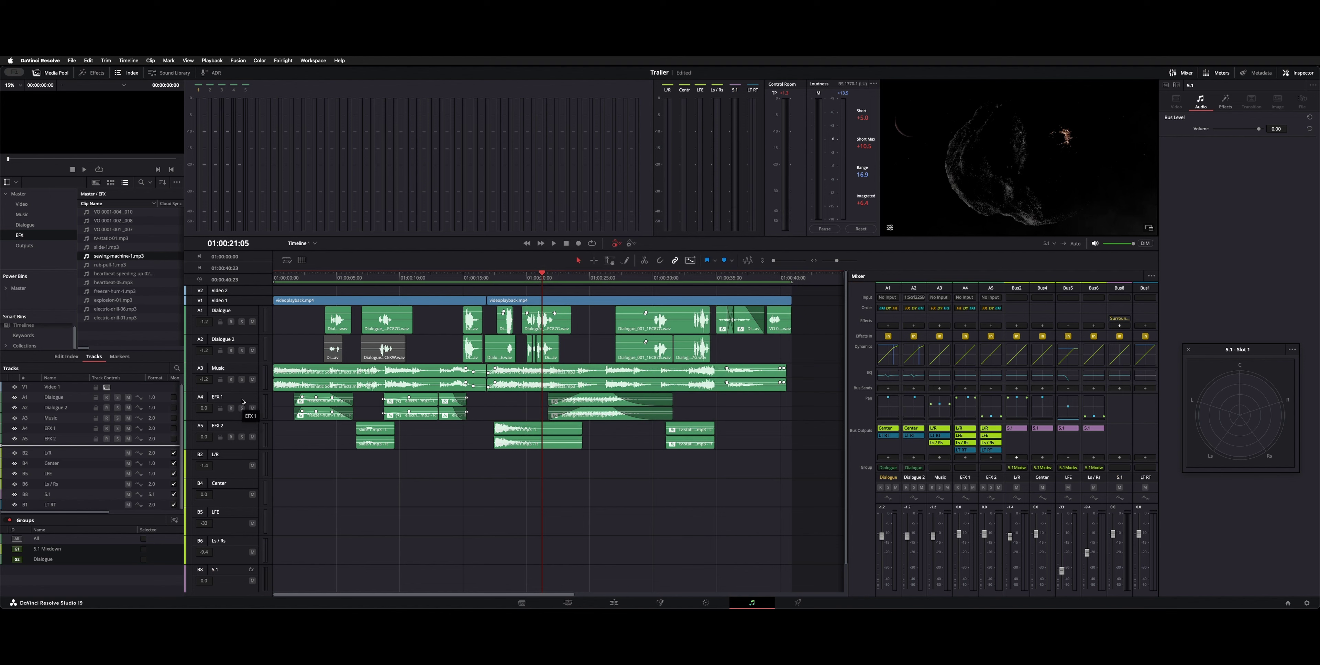
# Display the L/R Pan automation curve on the EFX 2 track
pyautogui.scroll(4, 303, 422)
pyautogui.scroll(3, 302, 422)
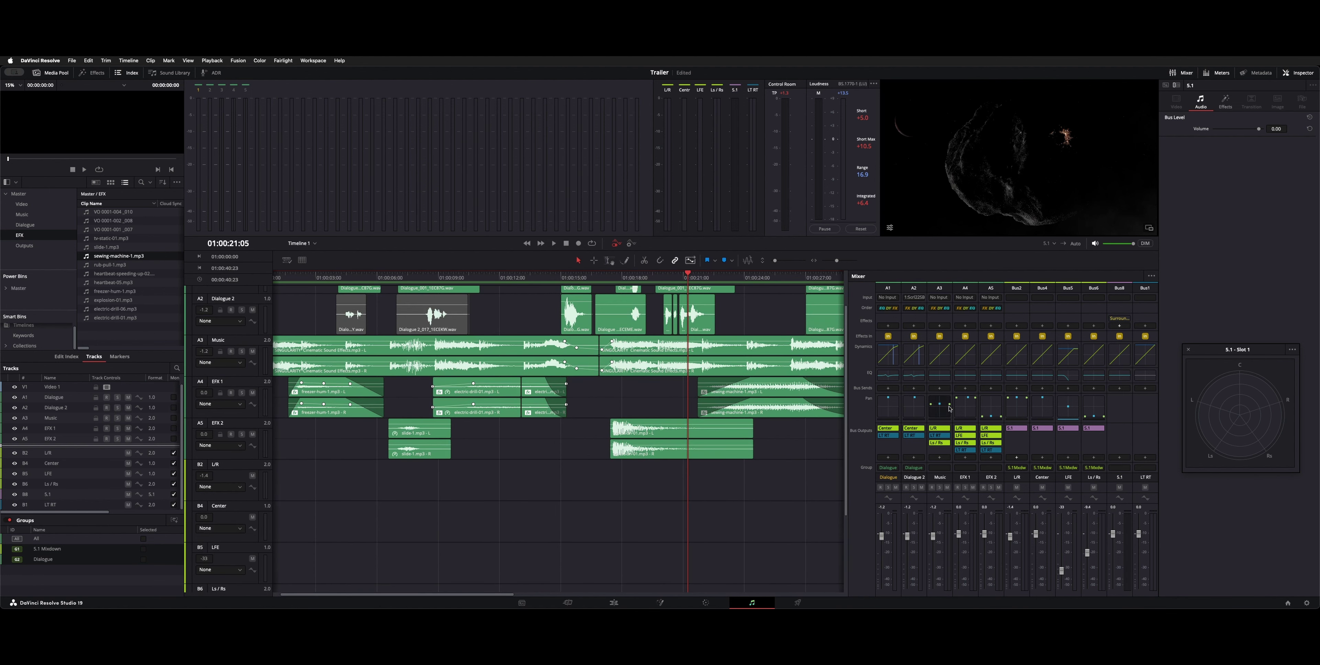
pyautogui.click(238, 445)
pyautogui.moveTo(229, 477)
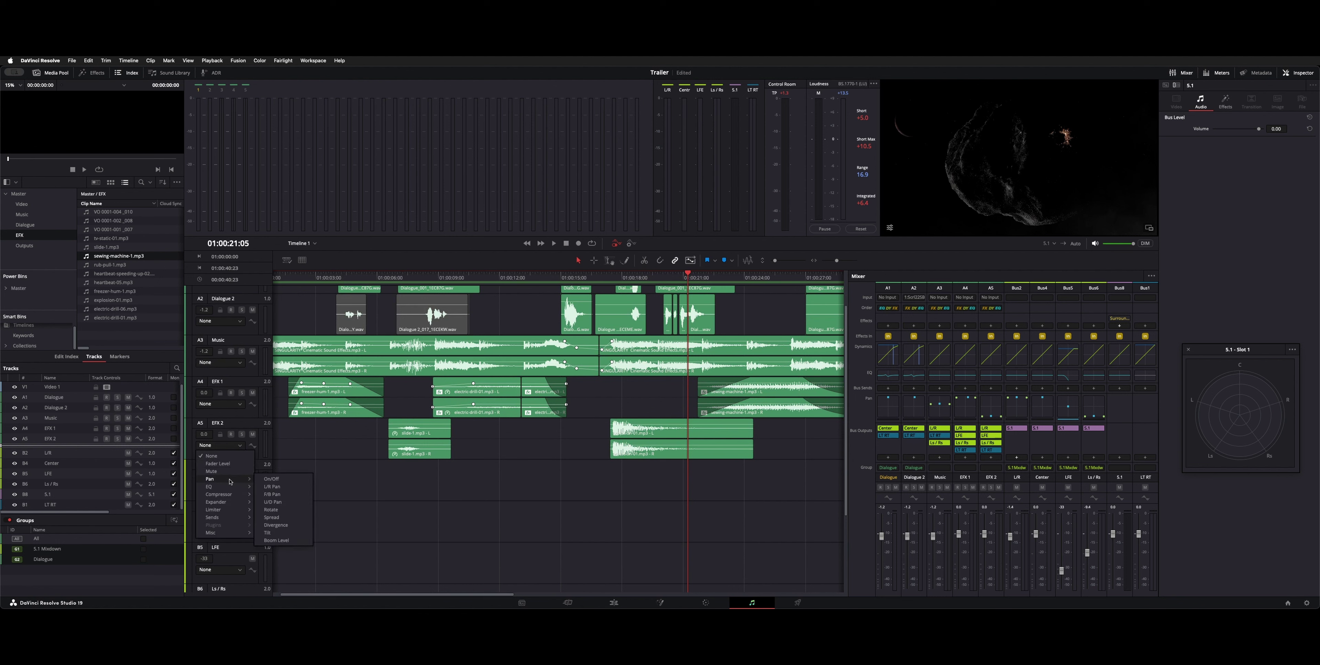
pyautogui.click(277, 479)
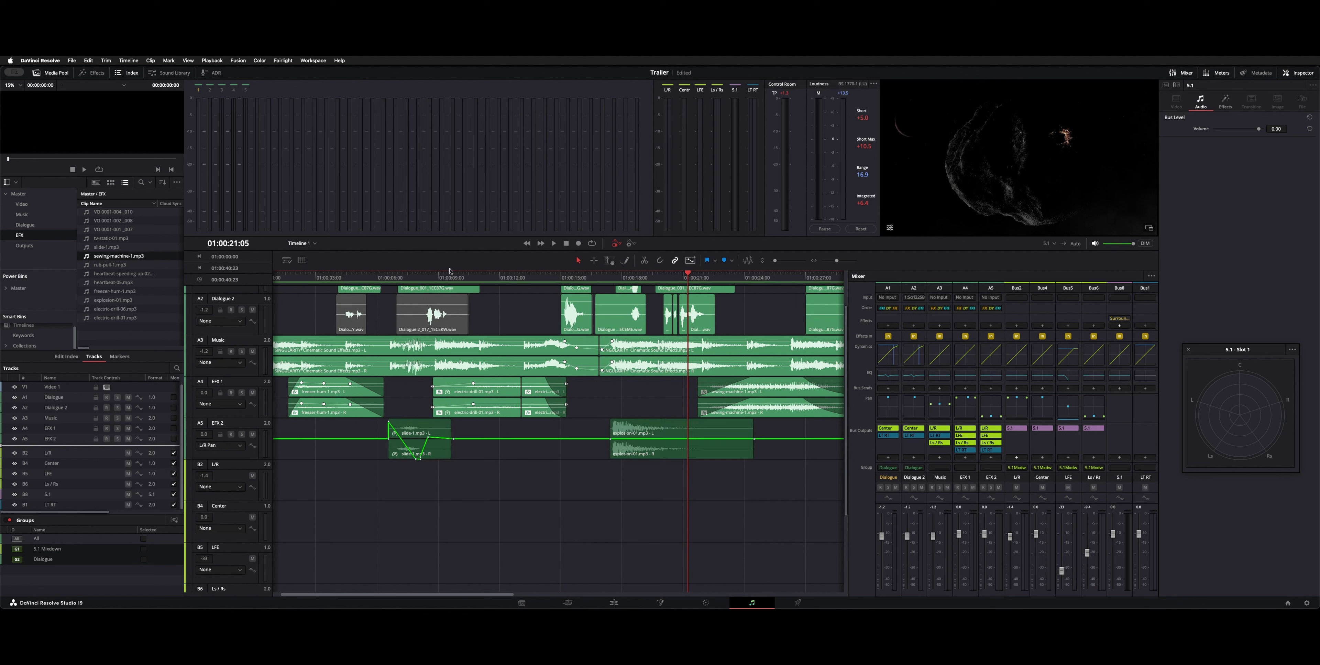
# Play the mix from 01:00:06:06 with EFX 2 selected, and solo the EFX 2 track
pyautogui.click(382, 276)
pyautogui.click(228, 428)
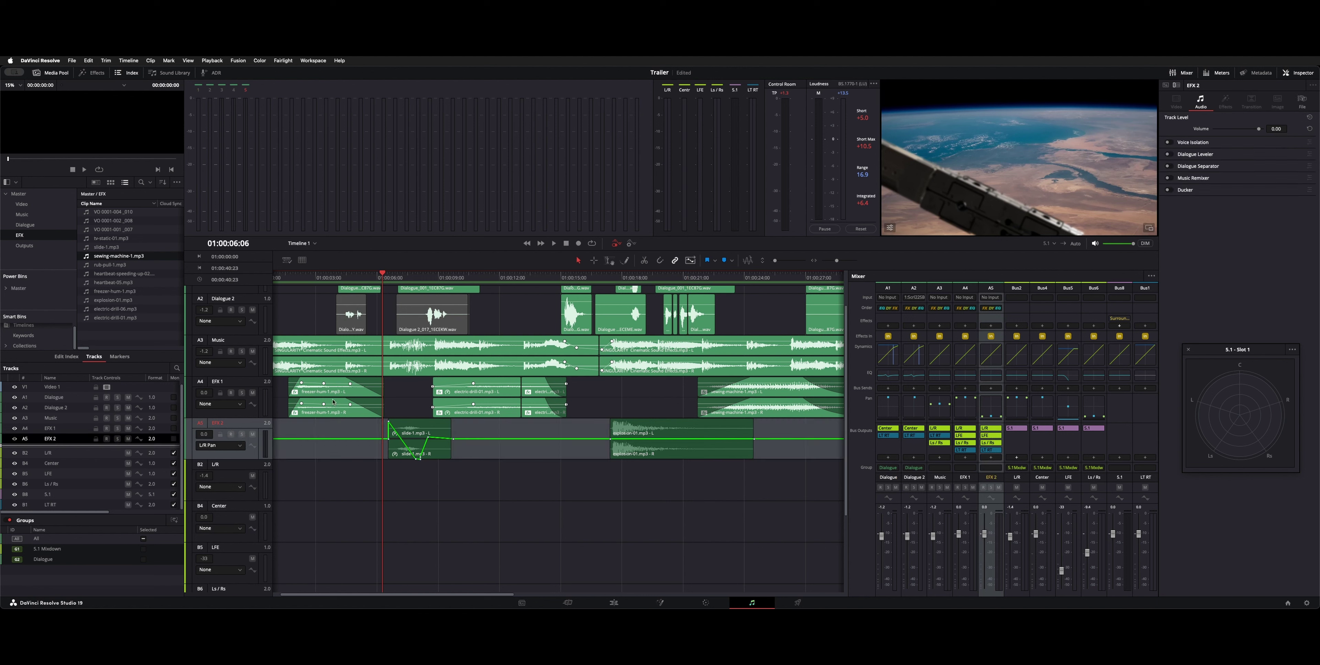
pyautogui.press('space')
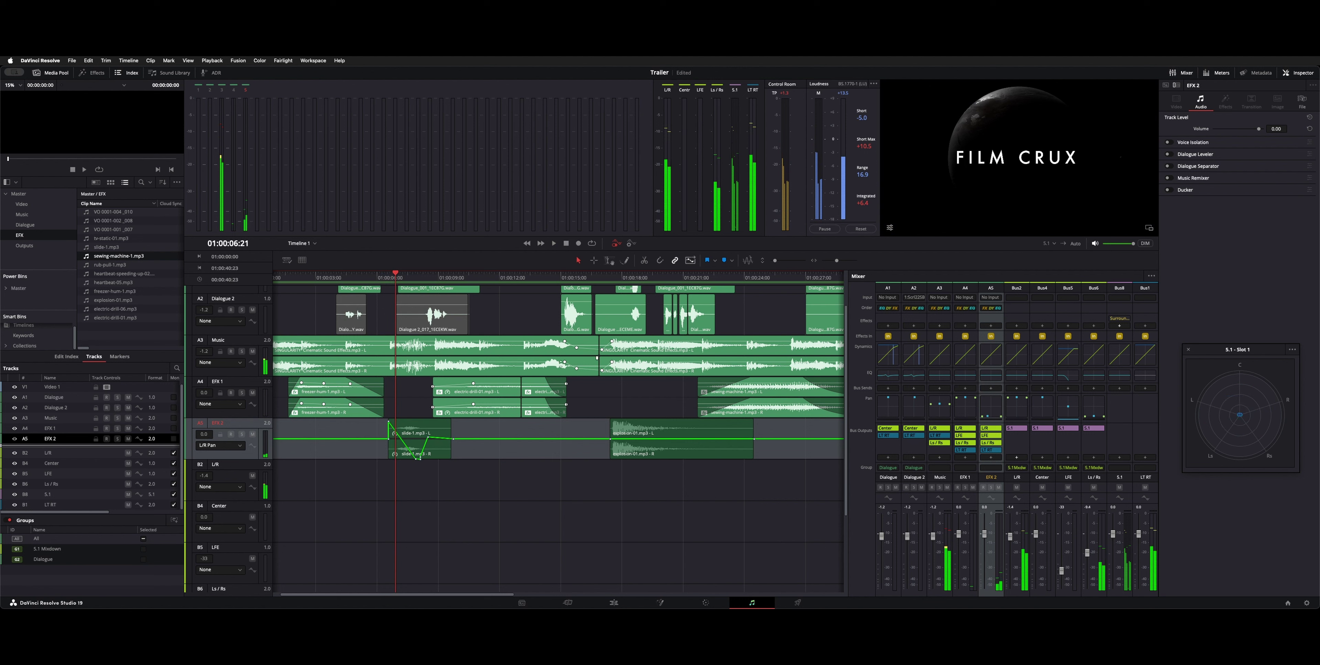
pyautogui.click(242, 434)
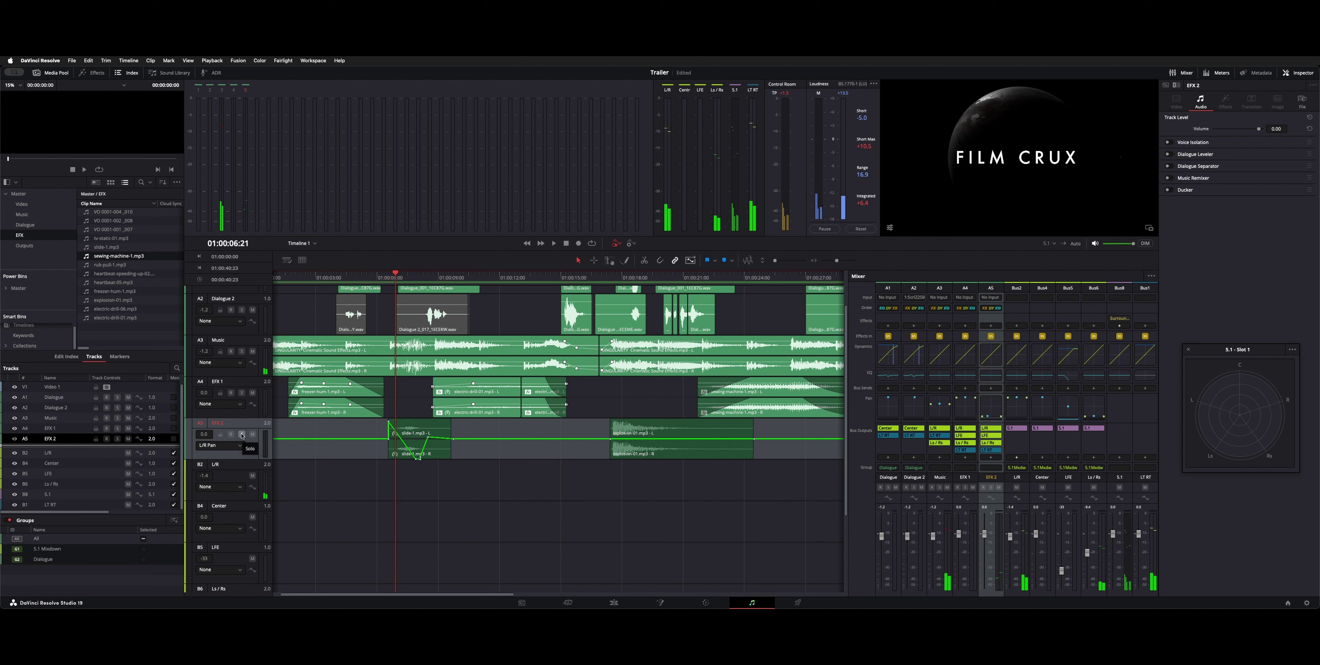
# Play the soloed slide-1.mp3 clip from just before its start to hear the left/right pan automation
pyautogui.click(394, 280)
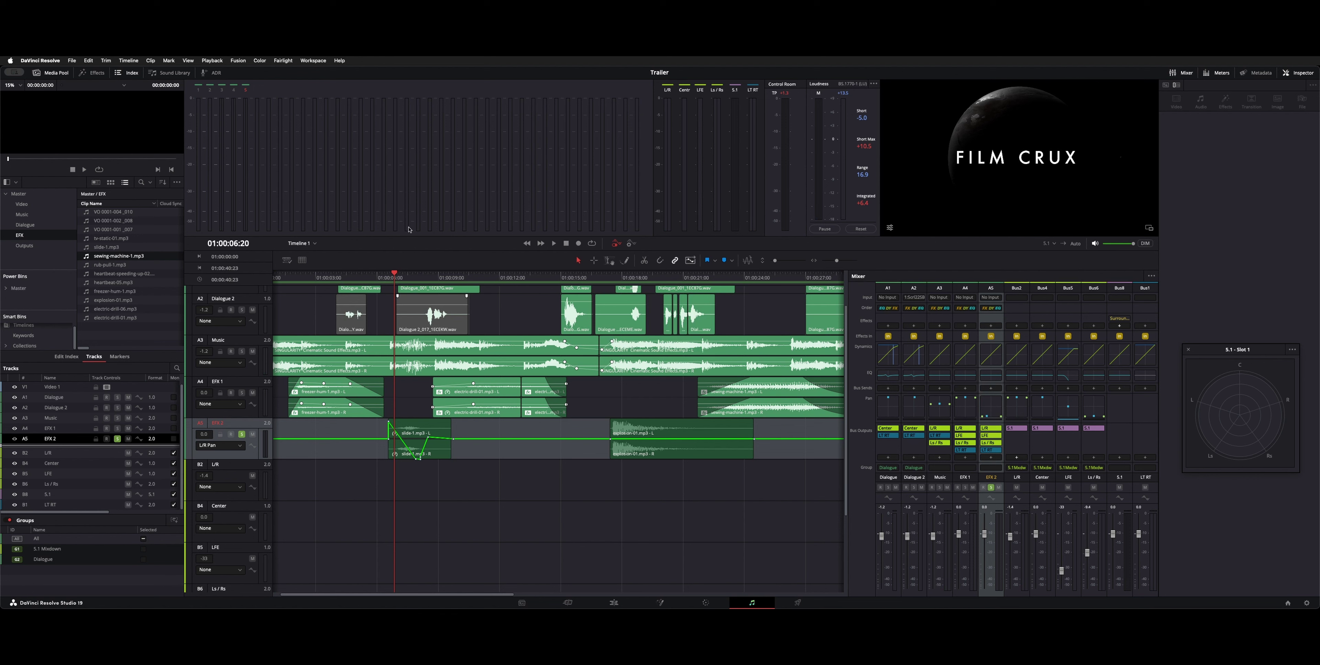
pyautogui.click(375, 277)
pyautogui.press('space')
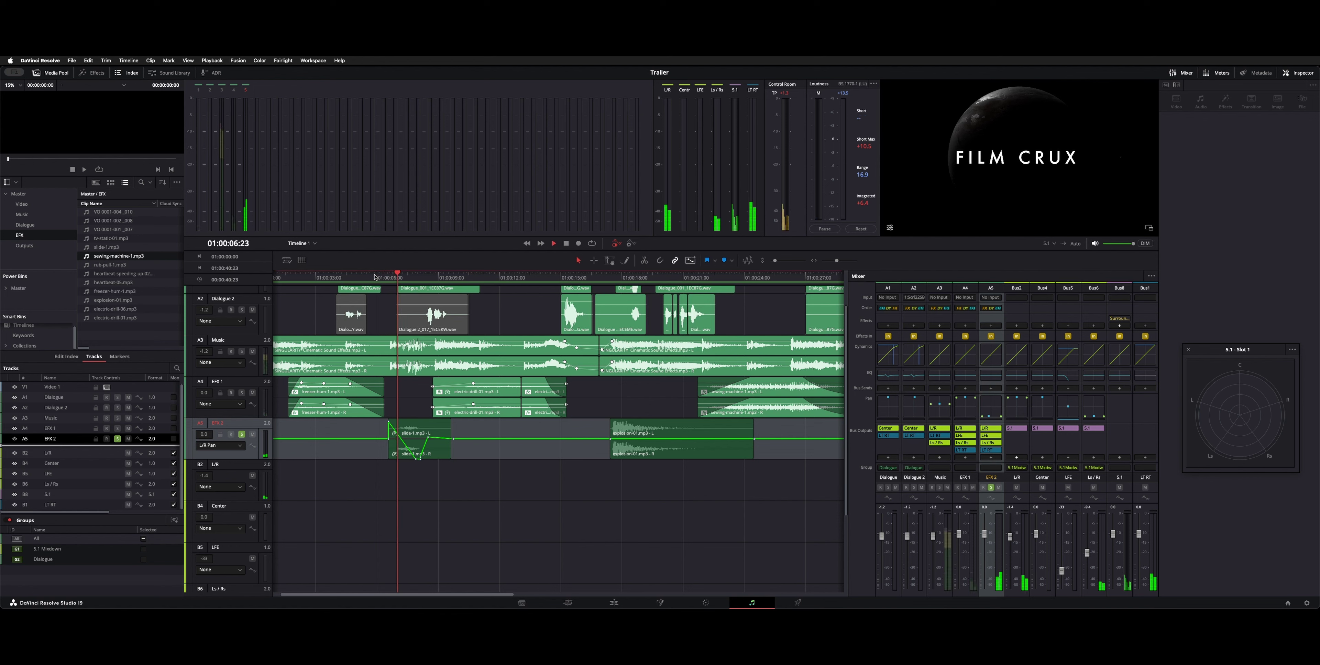
pyautogui.press('space')
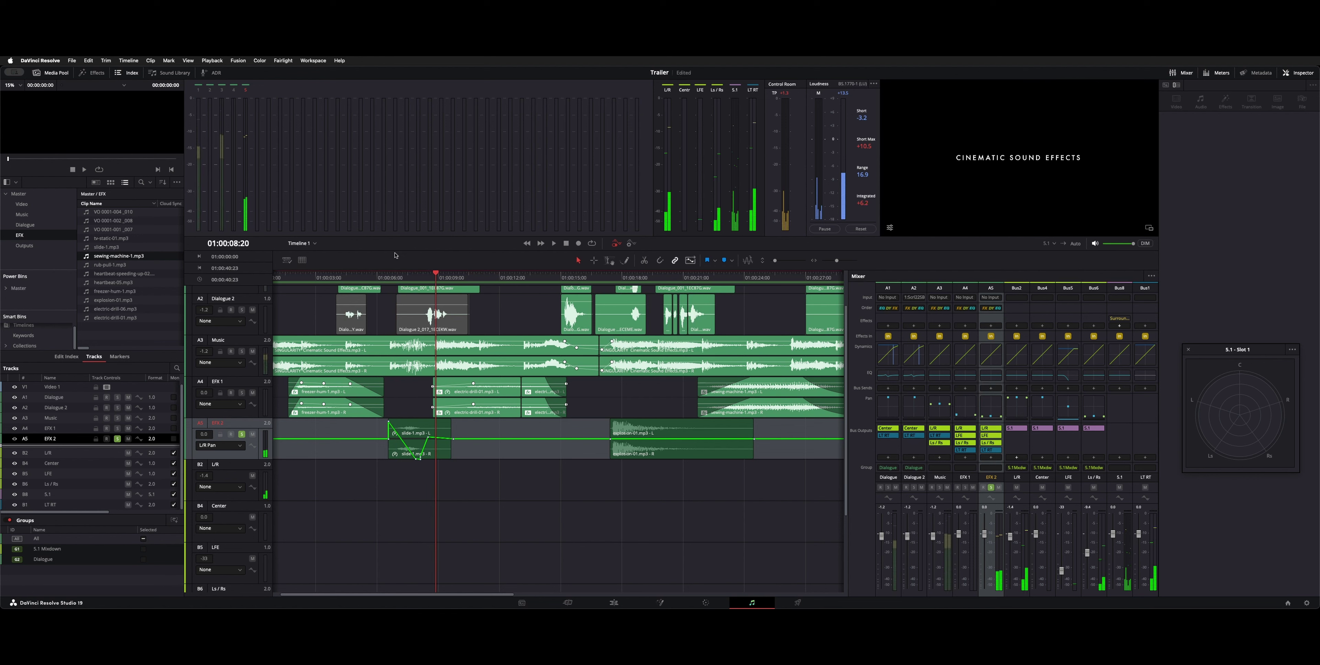
pyautogui.click(376, 277)
pyautogui.press('space')
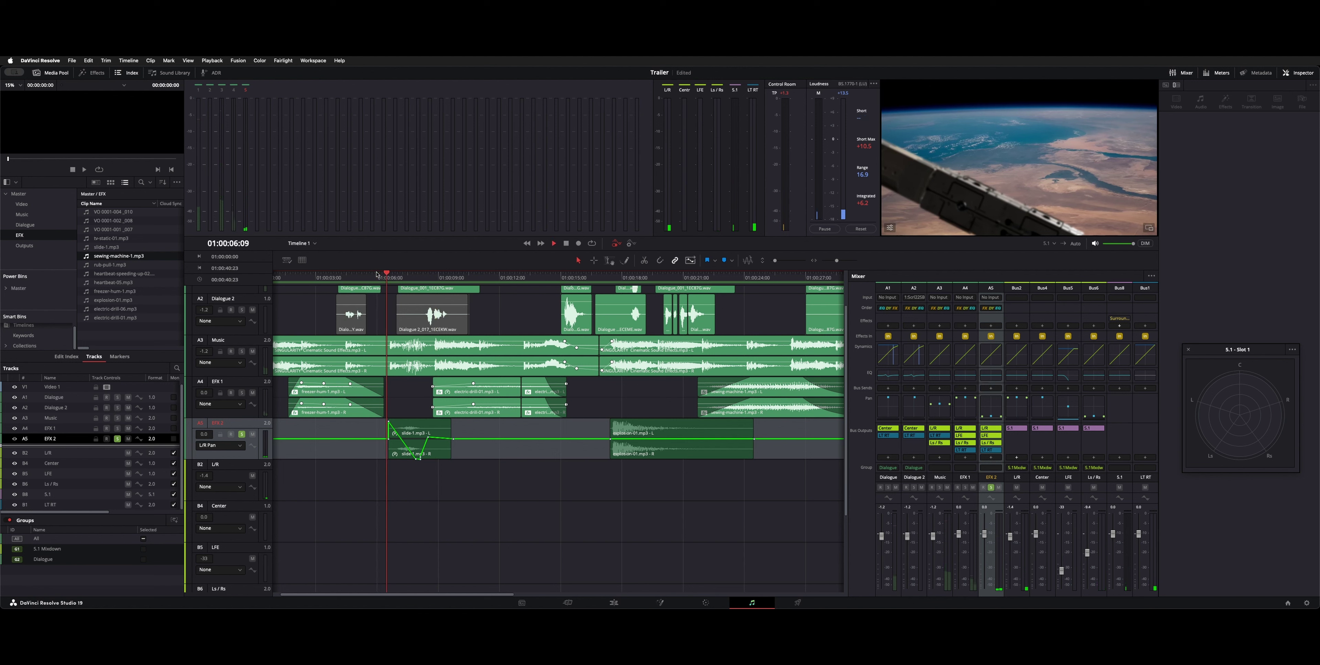
pyautogui.press('space')
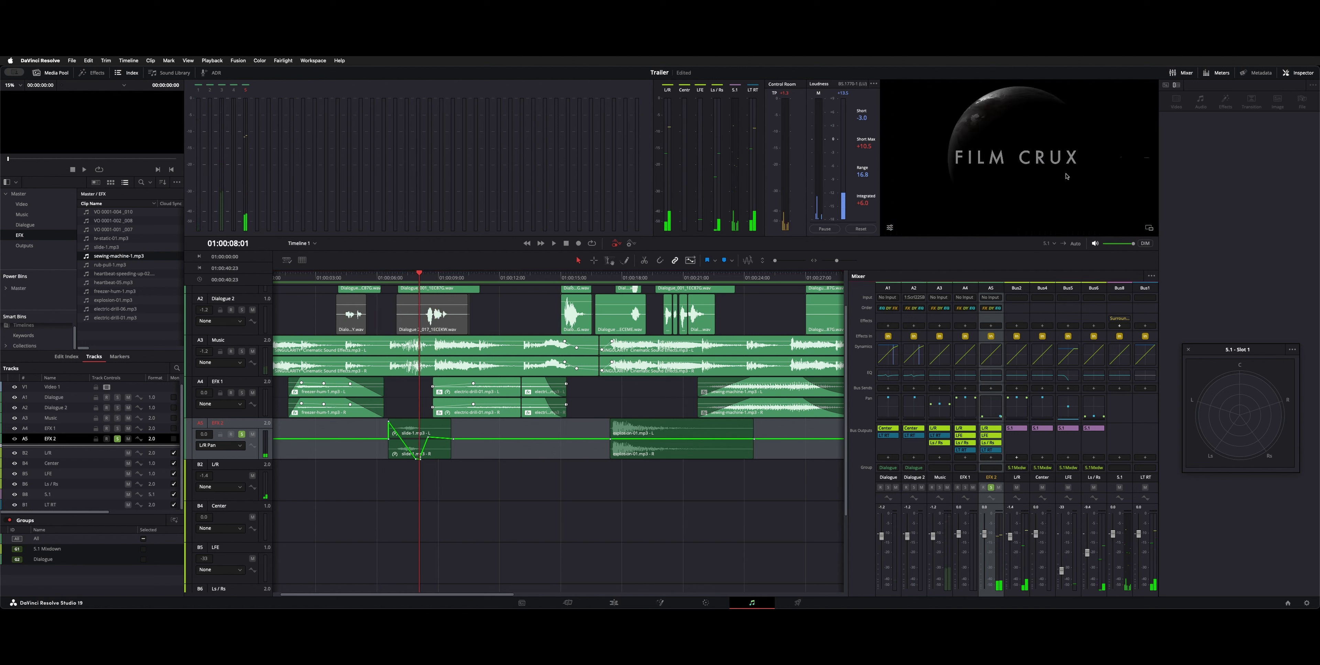
pyautogui.moveTo(1078, 165); pyautogui.dragTo(1040, 161)
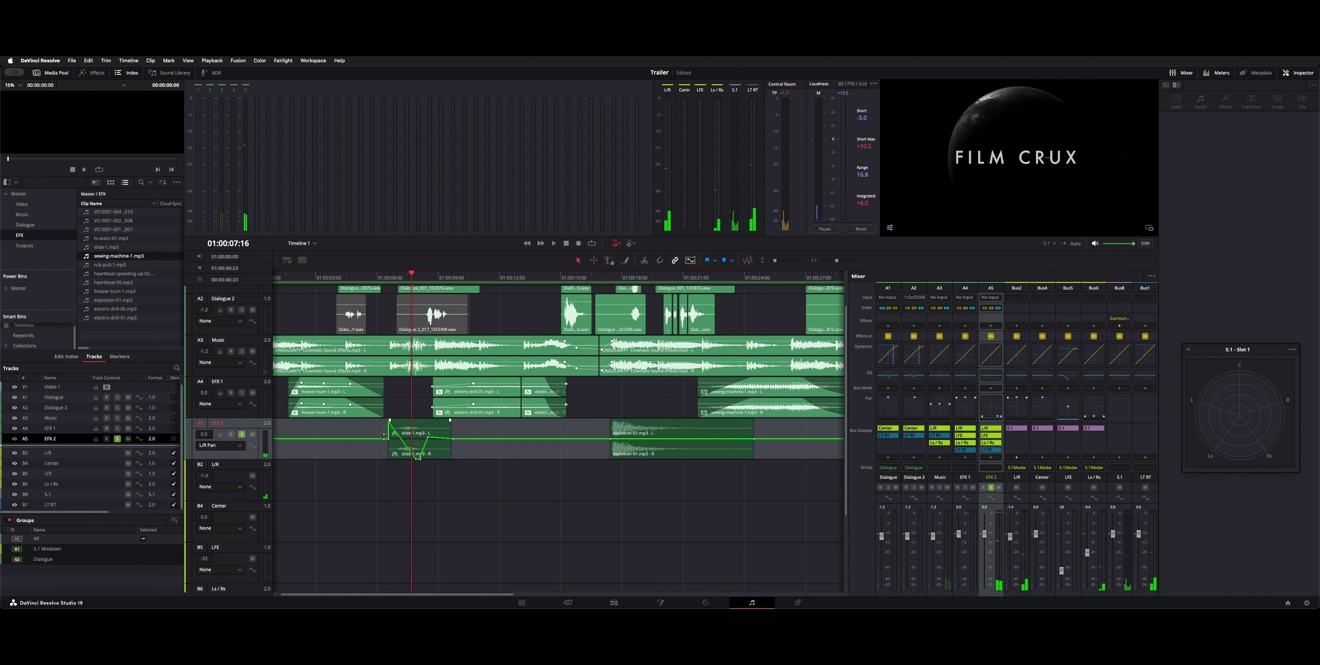
# Set the EFX 2 track's automation display to None, and select its mixer channel
pyautogui.click(233, 445)
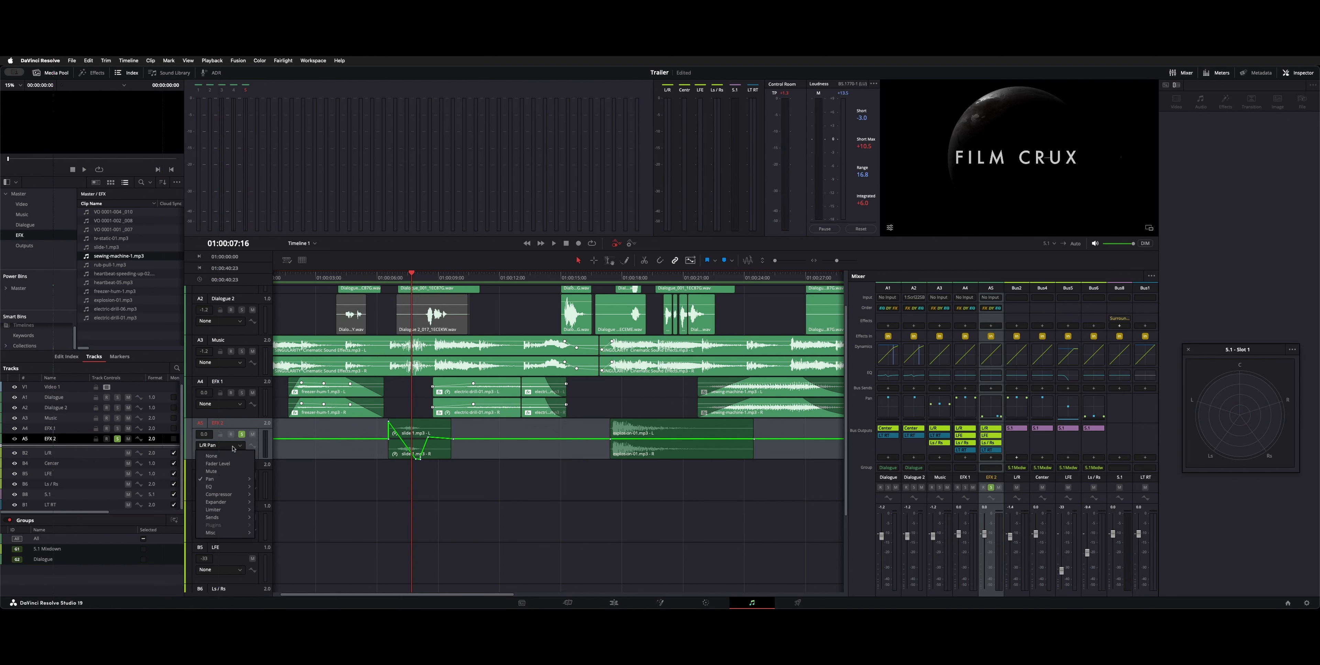
pyautogui.click(230, 454)
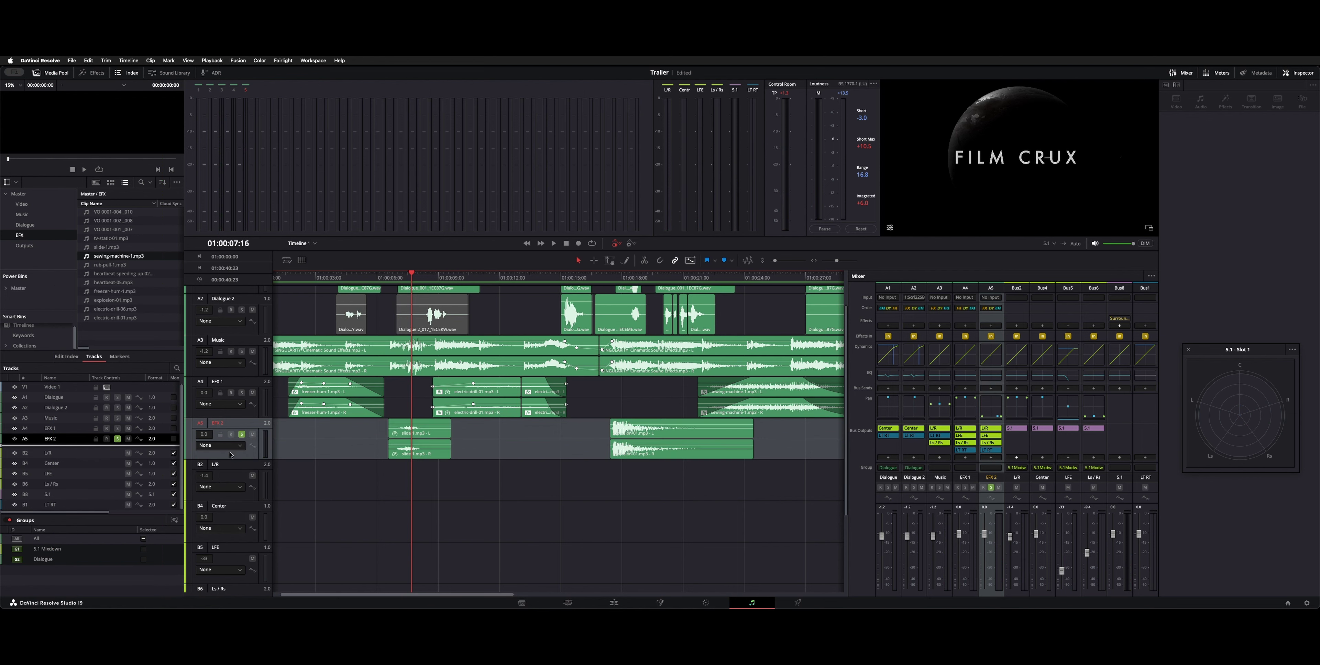
pyautogui.click(906, 290)
pyautogui.click(987, 288)
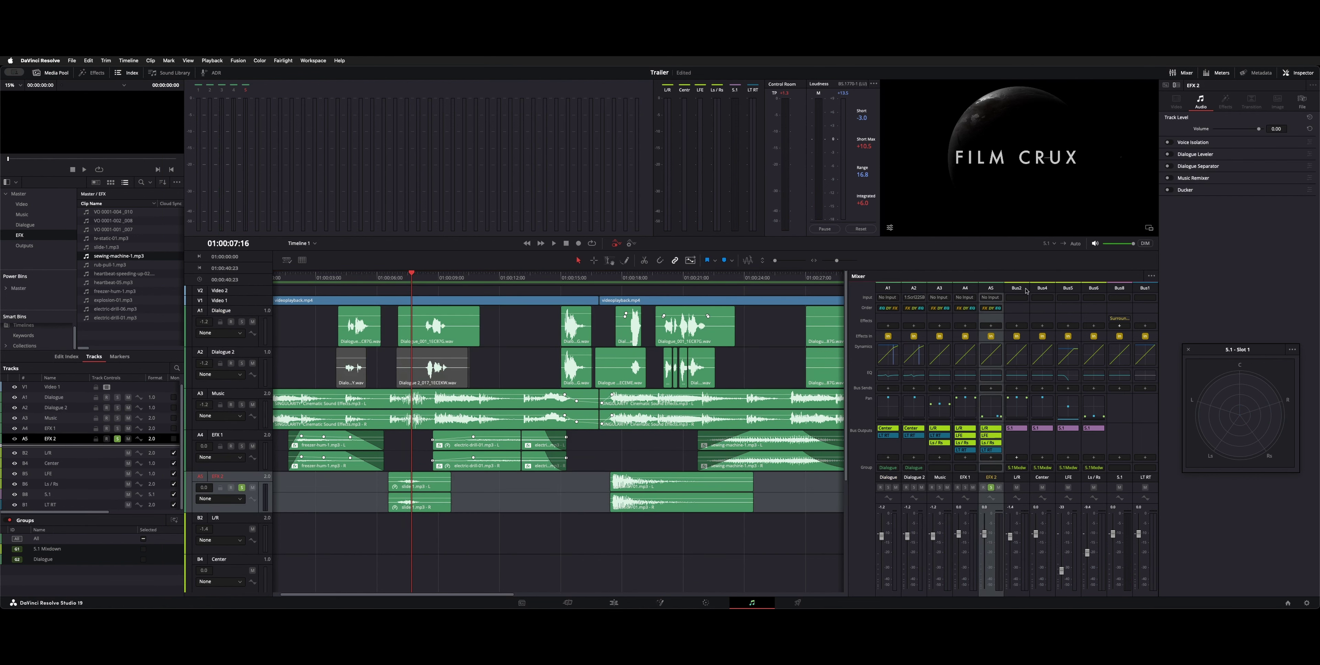
# Inspect the LFE bus's Equalizer, Dynamics and Audio Pan settings, including the Boom option
pyautogui.doubleClick(1067, 375)
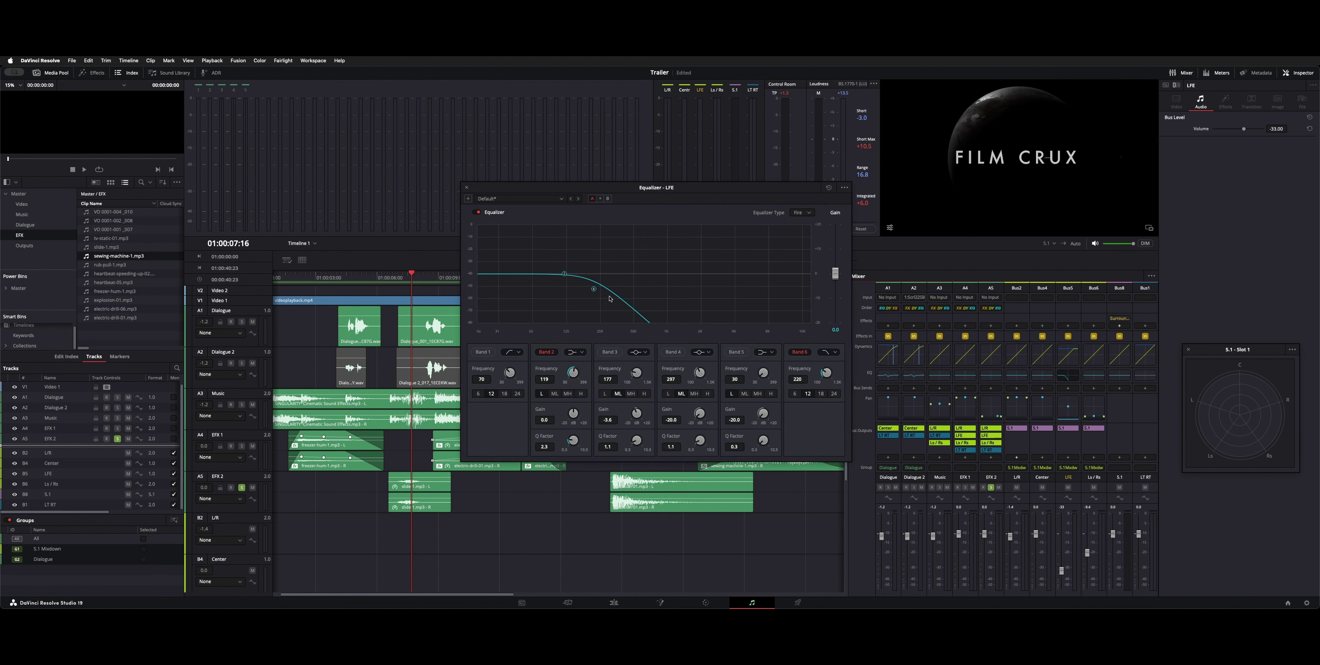
pyautogui.click(466, 187)
pyautogui.doubleClick(1069, 351)
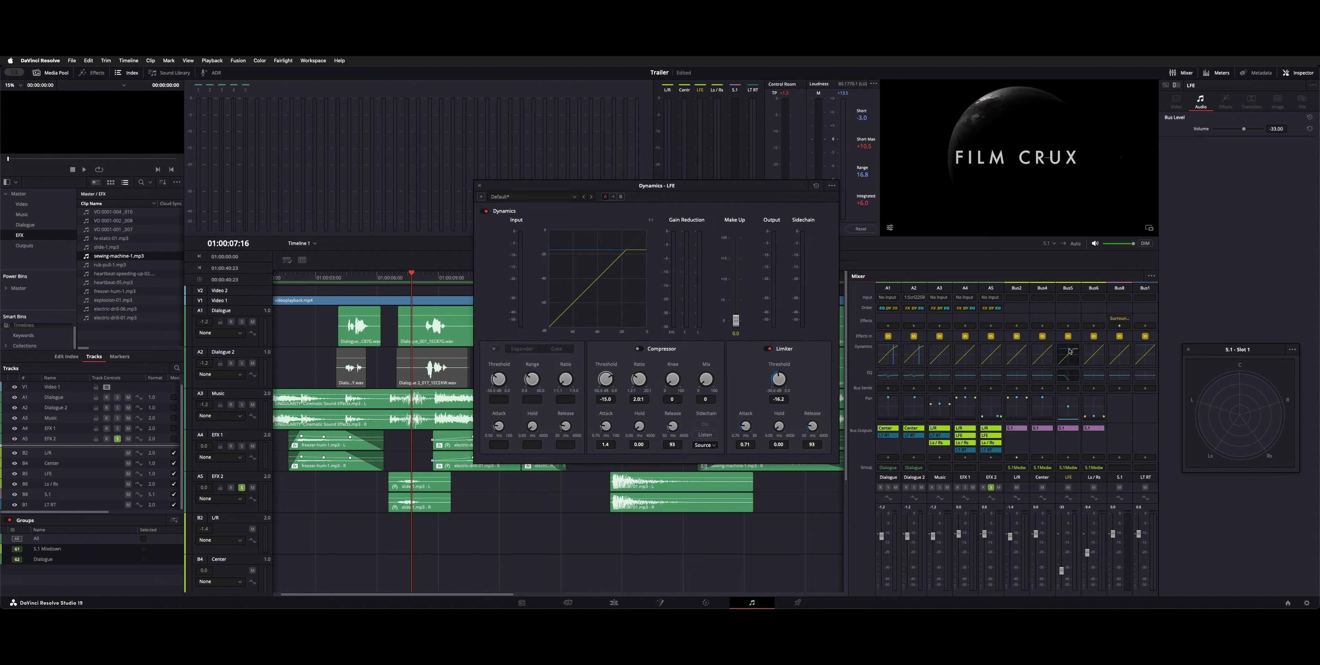
pyautogui.click(481, 187)
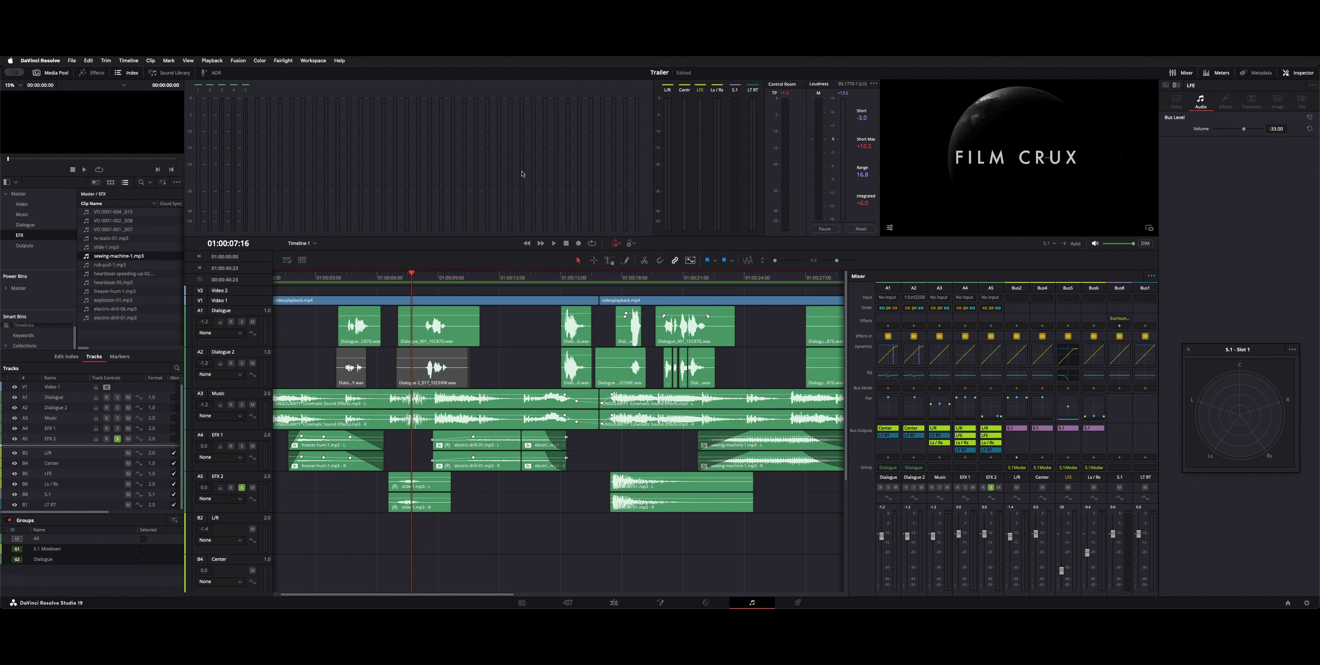
pyautogui.doubleClick(1072, 410)
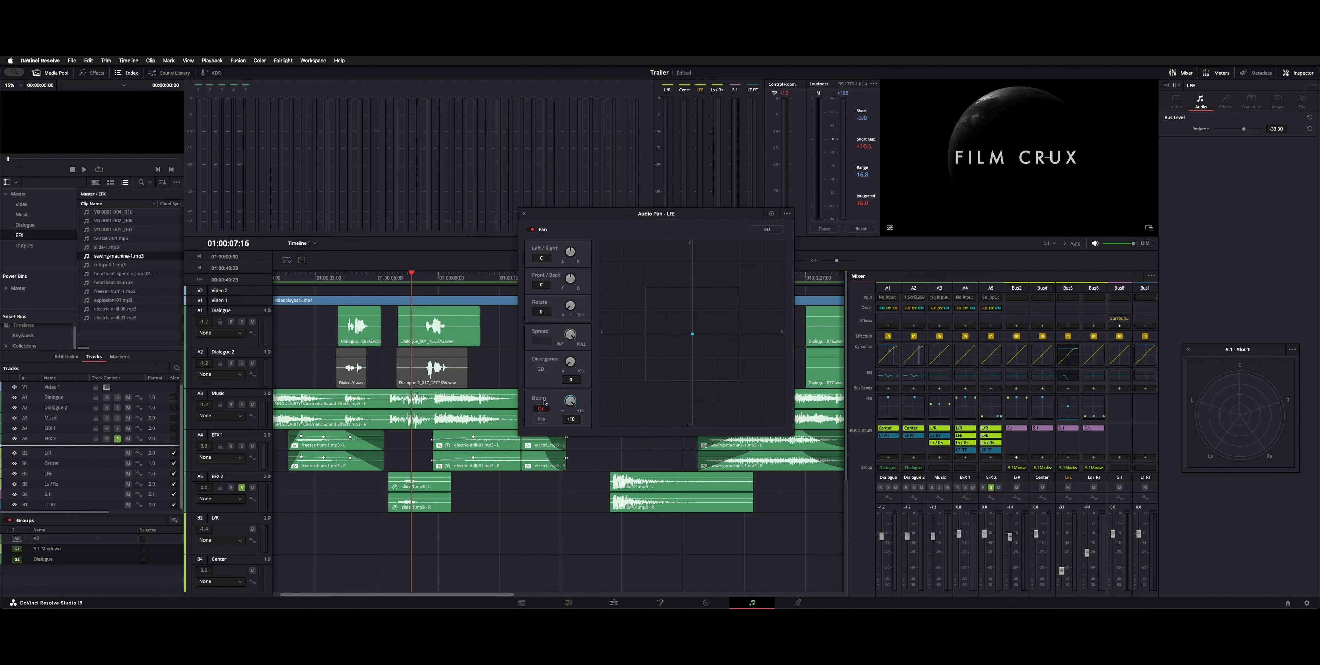
pyautogui.click(542, 409)
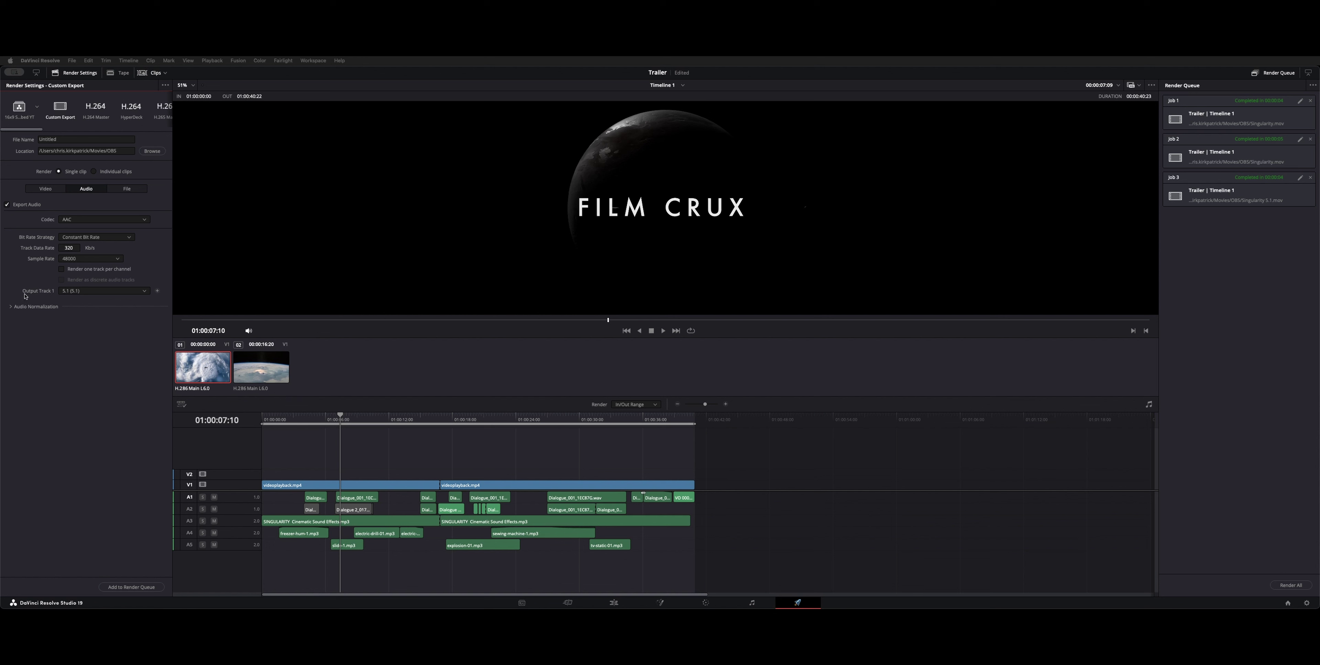
# Choose 5.1 (5.1) as Output Track 1 in the render's audio settings on the Deliver page
pyautogui.click(97, 290)
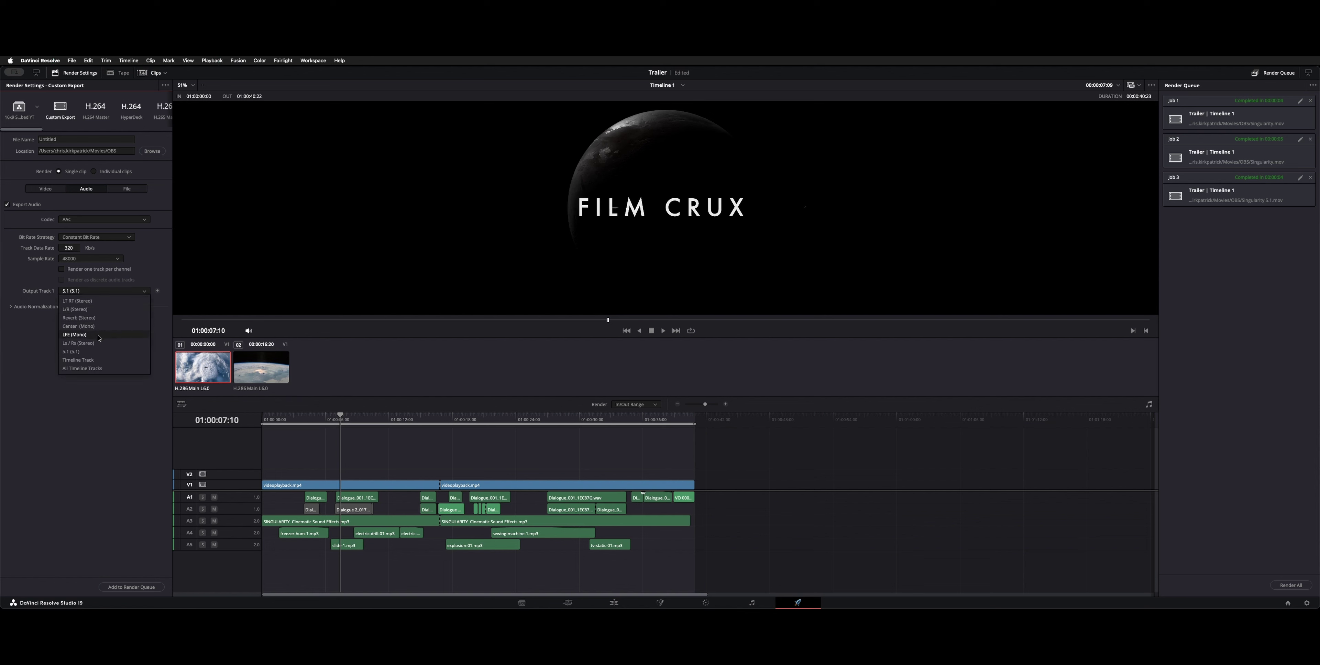
pyautogui.click(99, 352)
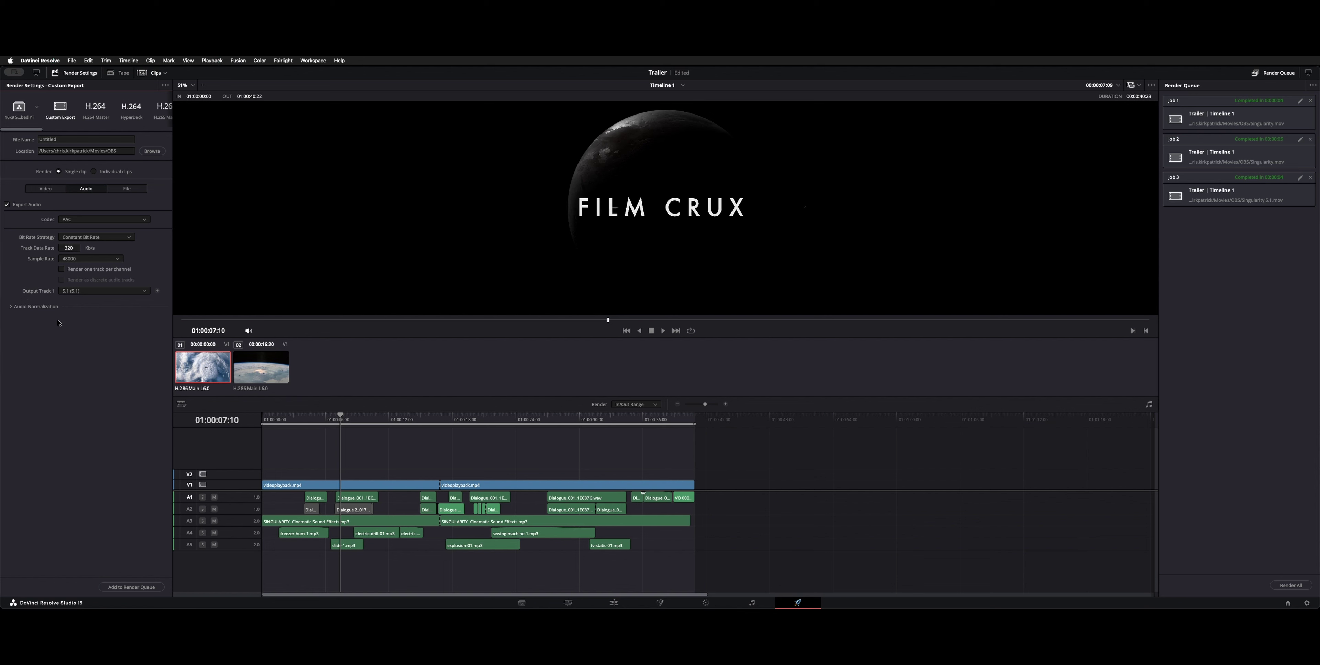